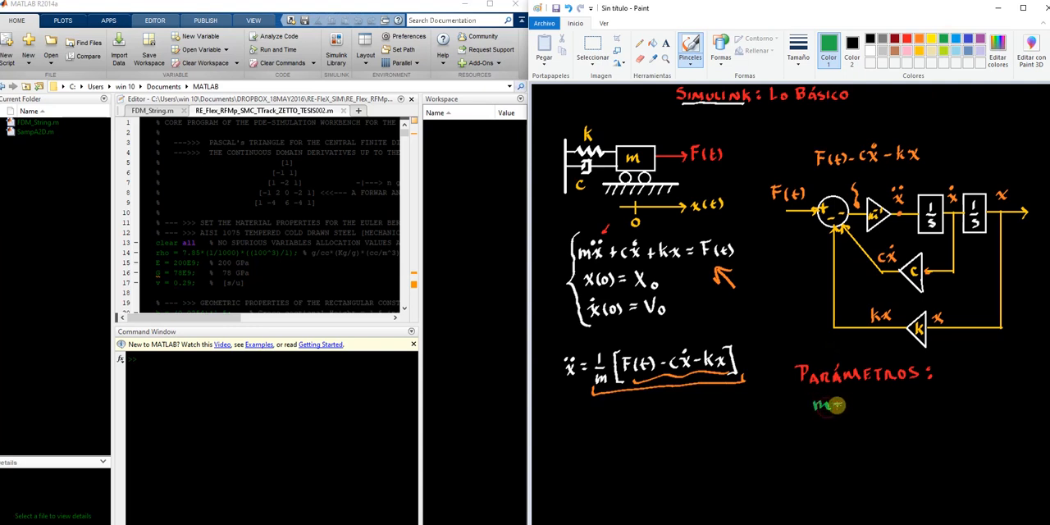
# Handwrite the parameter values m = 2 kg, k = 10 N/m and c = 0.5 N·s/m under the "Parámetros" heading
pyautogui.moveTo(850, 401); pyautogui.dragTo(870, 407)
pyautogui.moveTo(879, 400)
pyautogui.mouseDown()
pyautogui.moveTo(819, 433)
pyautogui.moveTo(886, 422)
pyautogui.moveTo(914, 432)
pyautogui.mouseUp()
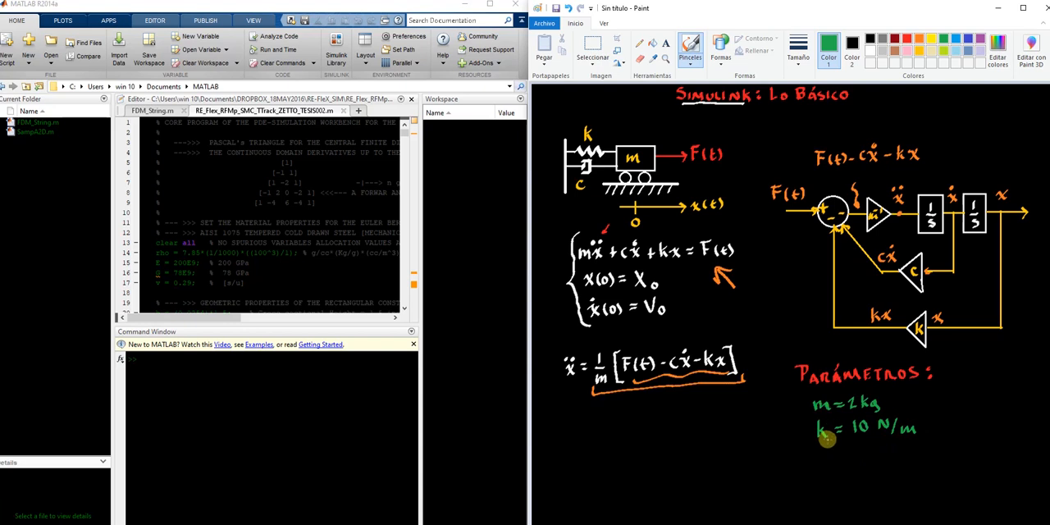
pyautogui.moveTo(828, 461); pyautogui.dragTo(829, 467)
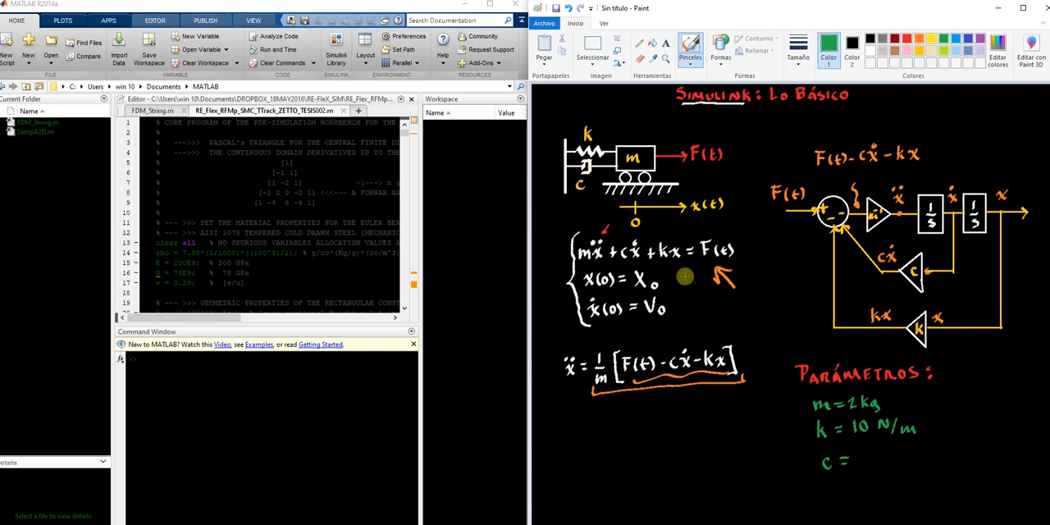
pyautogui.click(871, 464)
pyautogui.moveTo(879, 453)
pyautogui.mouseDown()
pyautogui.moveTo(911, 448)
pyautogui.moveTo(927, 465)
pyautogui.mouseUp()
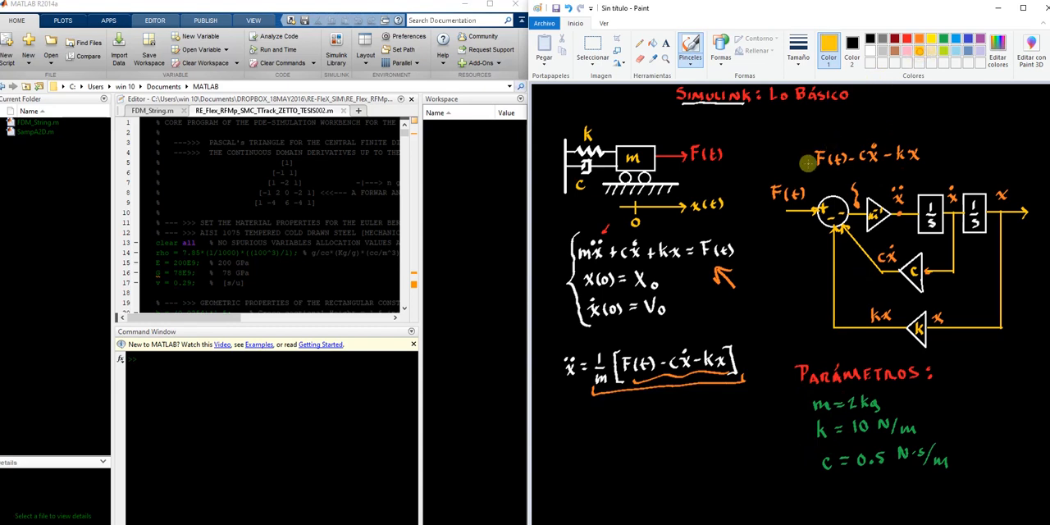
# Handwrite in yellow the heading "Condiciones iniciales:" under the acceleration equation, with x0 = 1 m and v0 = 0 m/s below it
pyautogui.moveTo(587, 417)
pyautogui.mouseDown()
pyautogui.moveTo(584, 428)
pyautogui.moveTo(681, 423)
pyautogui.mouseUp()
pyautogui.moveTo(587, 437)
pyautogui.mouseDown()
pyautogui.moveTo(588, 449)
pyautogui.moveTo(607, 437)
pyautogui.moveTo(694, 445)
pyautogui.mouseUp()
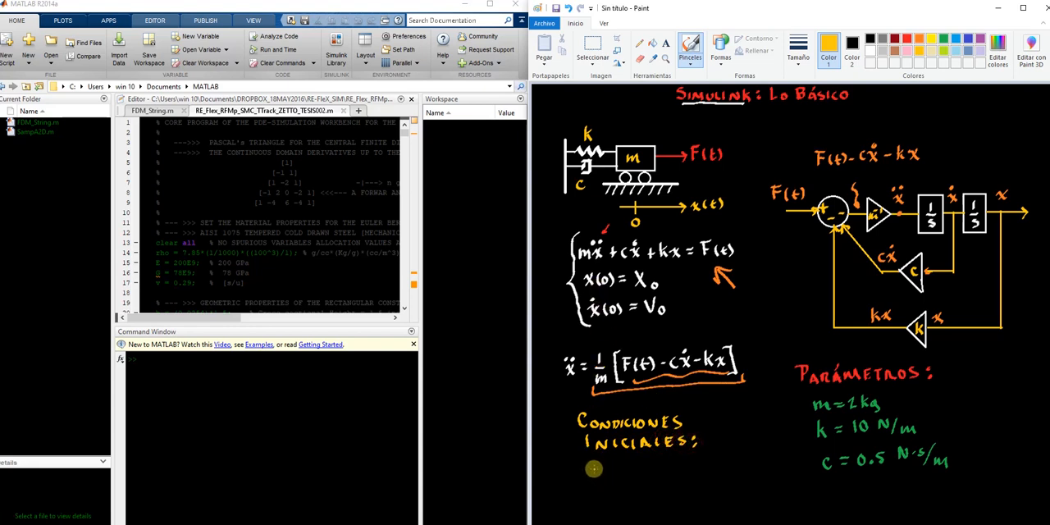
pyautogui.moveTo(596, 461); pyautogui.dragTo(605, 474)
pyautogui.moveTo(604, 461)
pyautogui.mouseDown()
pyautogui.moveTo(596, 474)
pyautogui.moveTo(629, 473)
pyautogui.mouseUp()
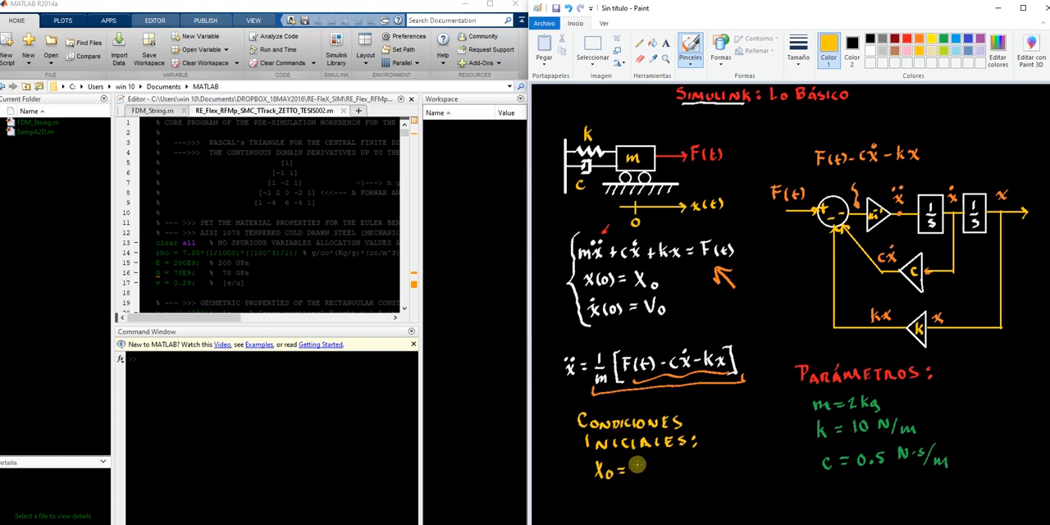
pyautogui.moveTo(637, 464)
pyautogui.mouseDown()
pyautogui.moveTo(638, 476)
pyautogui.moveTo(665, 476)
pyautogui.mouseUp()
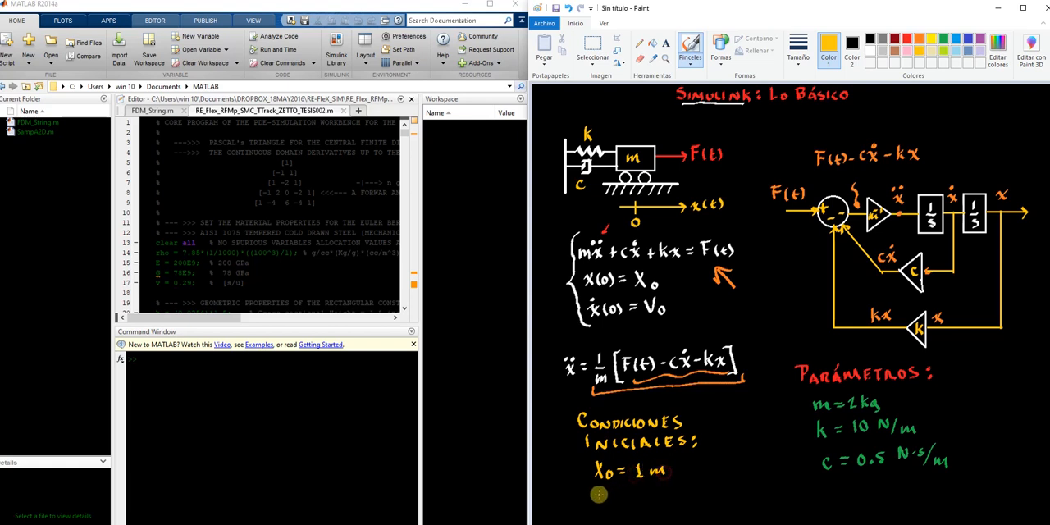
pyautogui.moveTo(600, 495); pyautogui.dragTo(634, 501)
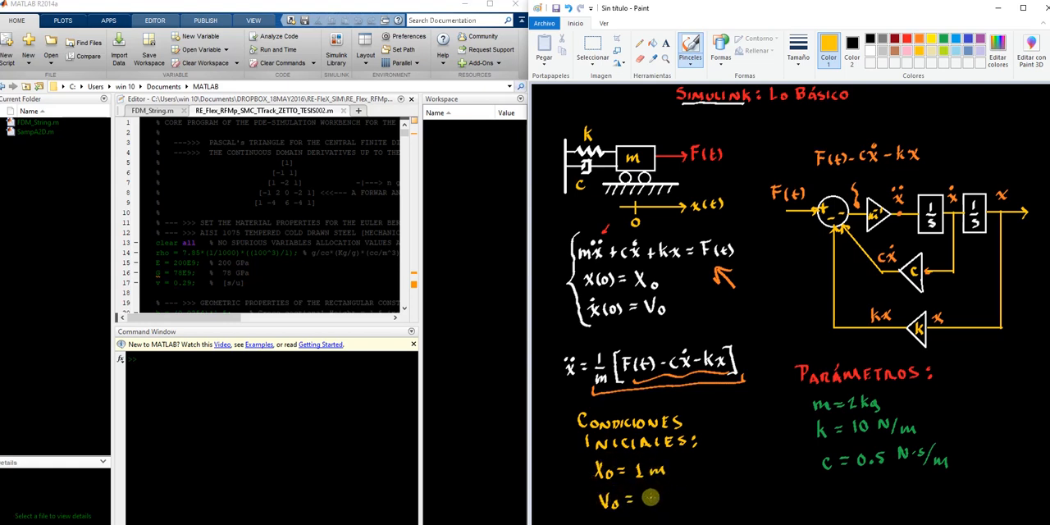
pyautogui.moveTo(648, 494)
pyautogui.mouseDown()
pyautogui.moveTo(647, 505)
pyautogui.moveTo(649, 495)
pyautogui.moveTo(673, 501)
pyautogui.mouseUp()
pyautogui.moveTo(681, 490)
pyautogui.mouseDown()
pyautogui.moveTo(676, 507)
pyautogui.moveTo(686, 504)
pyautogui.mouseUp()
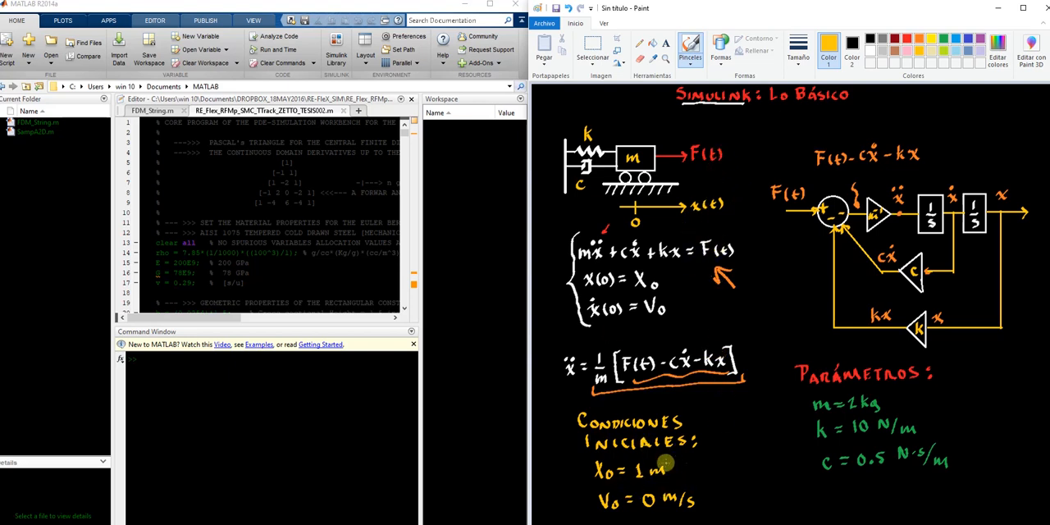
# Write F(t)=0 beside the initial conditions and replace the block diagram's crossed-out F(t) input with 0
pyautogui.moveTo(722, 461); pyautogui.dragTo(722, 473)
pyautogui.moveTo(719, 462); pyautogui.dragTo(744, 473)
pyautogui.moveTo(738, 466); pyautogui.dragTo(761, 465)
pyautogui.moveTo(752, 470); pyautogui.dragTo(767, 463)
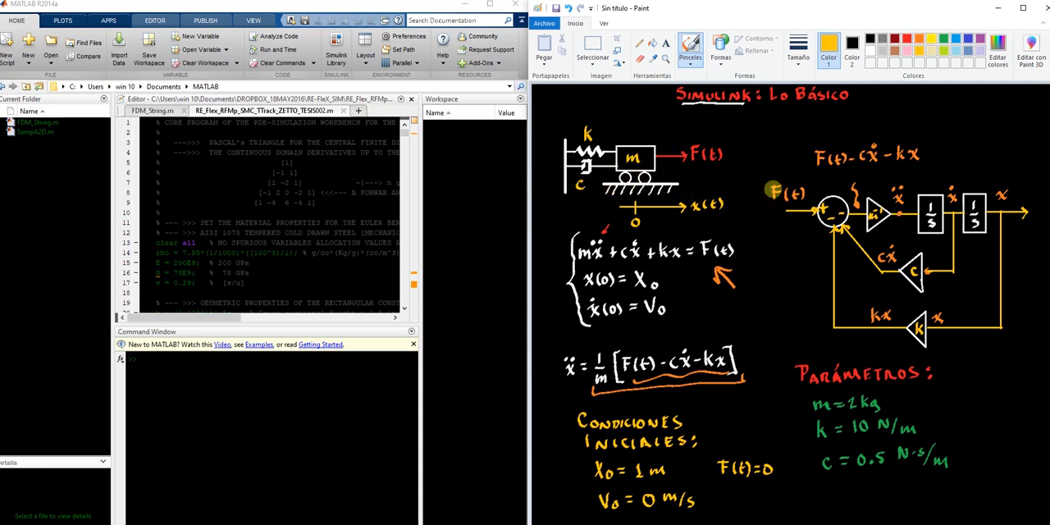
pyautogui.moveTo(766, 178)
pyautogui.mouseDown()
pyautogui.moveTo(807, 198)
pyautogui.moveTo(801, 184)
pyautogui.moveTo(768, 215)
pyautogui.moveTo(774, 206)
pyautogui.mouseUp()
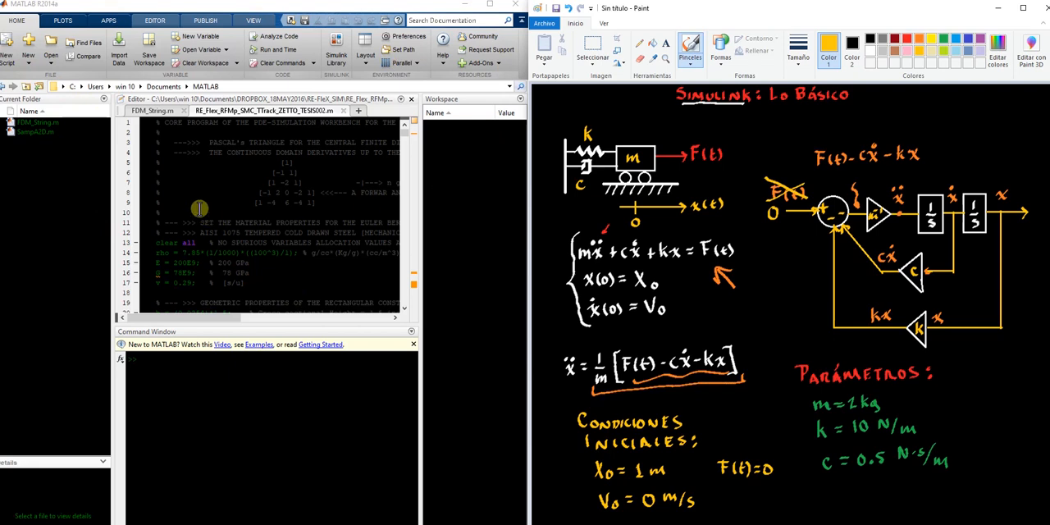
# Switch to MATLAB, open the Simulink Library Browser and create a new blank model, moving its window clear of the library list
pyautogui.click(334, 66)
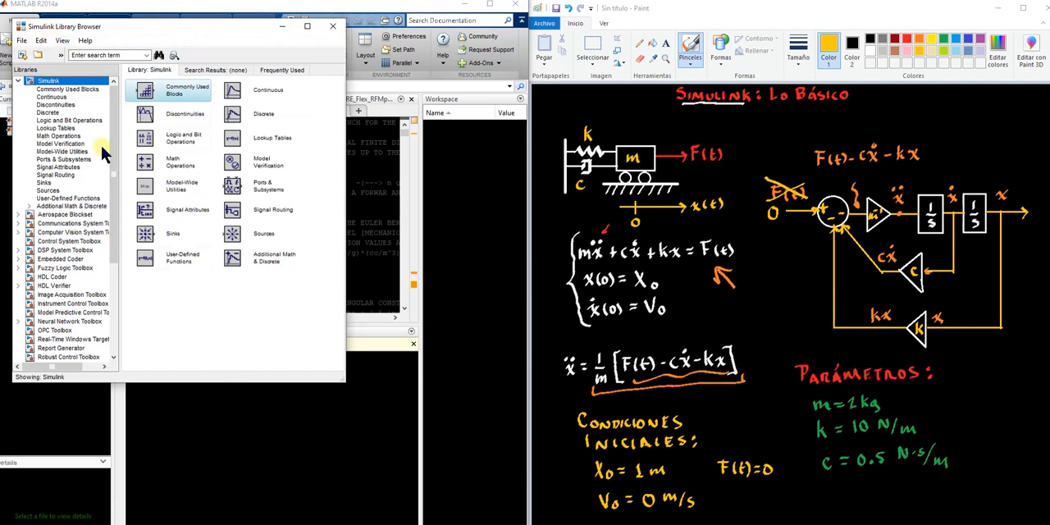
pyautogui.click(22, 41)
pyautogui.moveTo(49, 53)
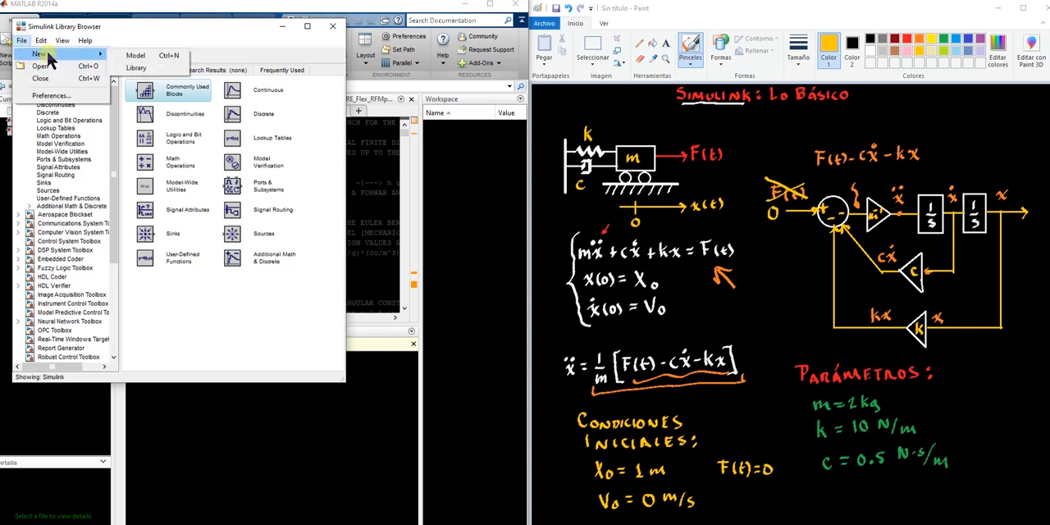
pyautogui.click(136, 57)
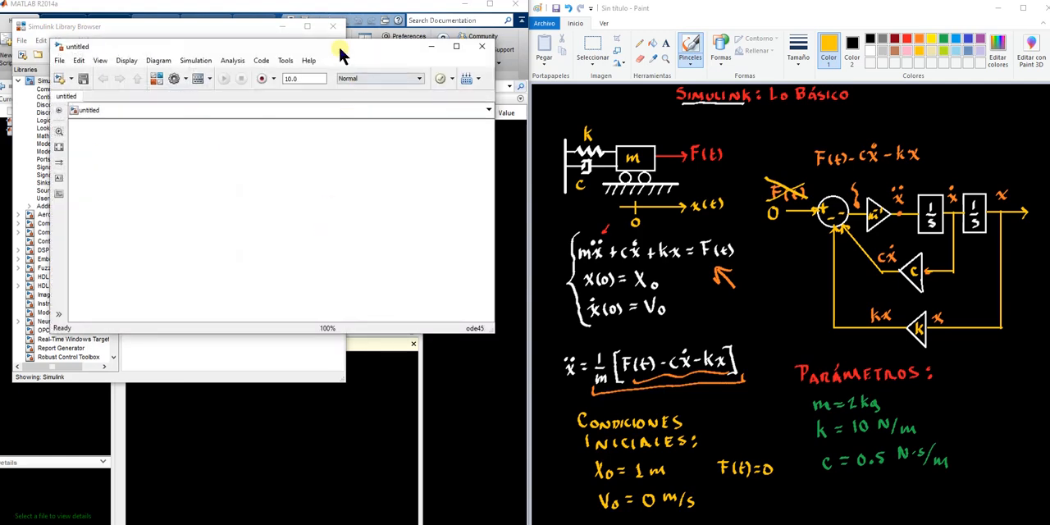
pyautogui.moveTo(281, 45)
pyautogui.mouseDown()
pyautogui.moveTo(456, 97)
pyautogui.moveTo(321, 64)
pyautogui.moveTo(377, 83)
pyautogui.moveTo(404, 53)
pyautogui.moveTo(244, 98)
pyautogui.moveTo(287, 75)
pyautogui.moveTo(307, 92)
pyautogui.mouseUp()
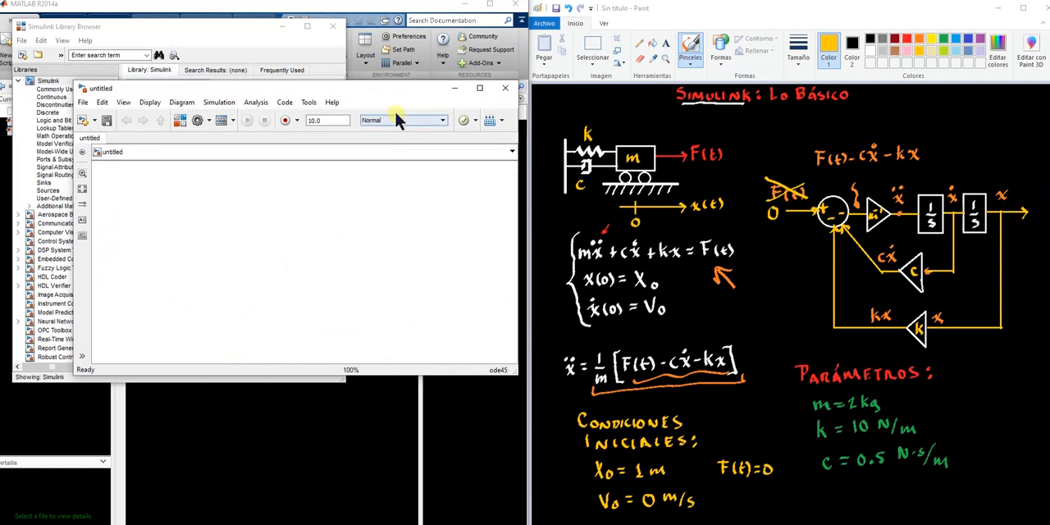
pyautogui.moveTo(343, 89)
pyautogui.mouseDown()
pyautogui.moveTo(401, 74)
pyautogui.moveTo(402, 106)
pyautogui.moveTo(372, 87)
pyautogui.moveTo(377, 80)
pyautogui.mouseUp()
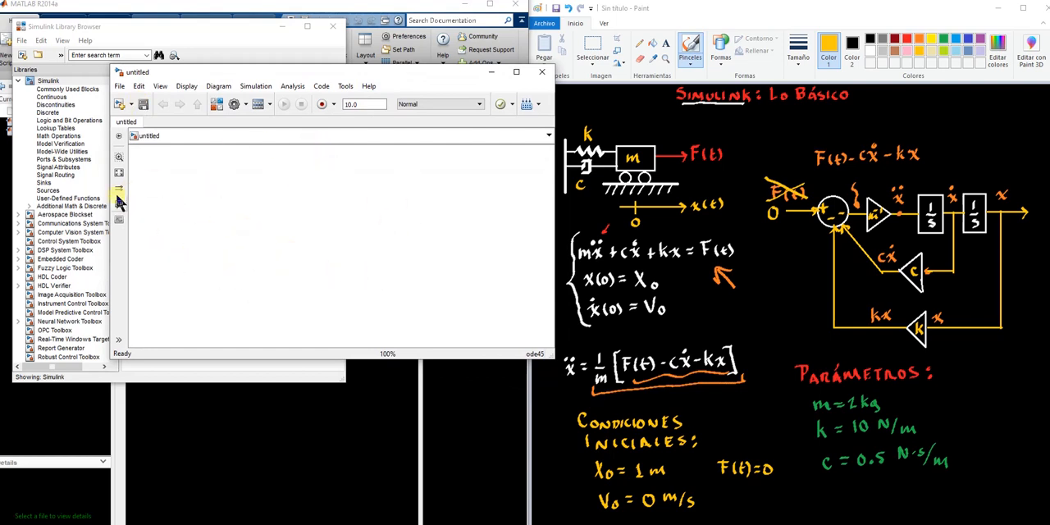
# Set the new model's canvas color to dark green and move the model window lower on the screen
pyautogui.rightClick(269, 230)
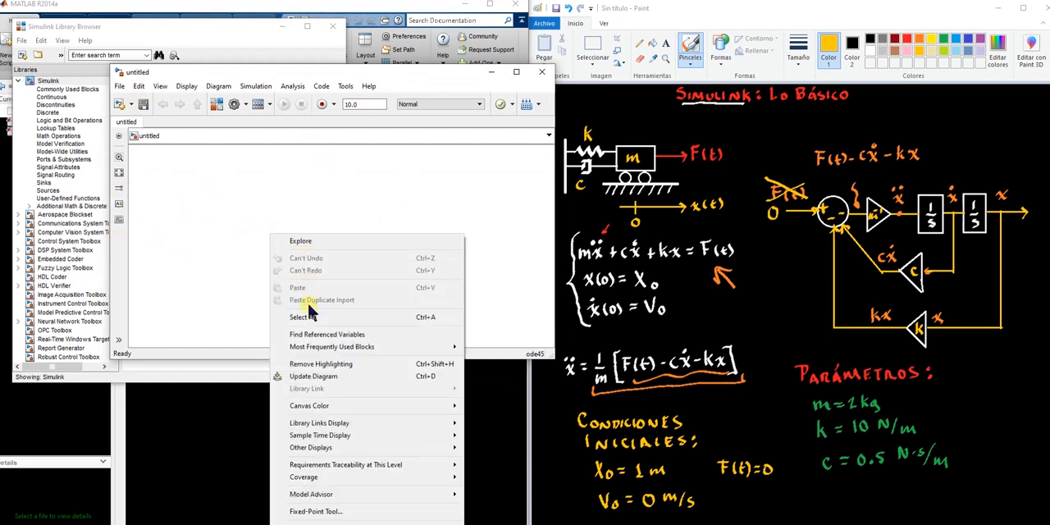
pyautogui.moveTo(333, 478)
pyautogui.moveTo(338, 440)
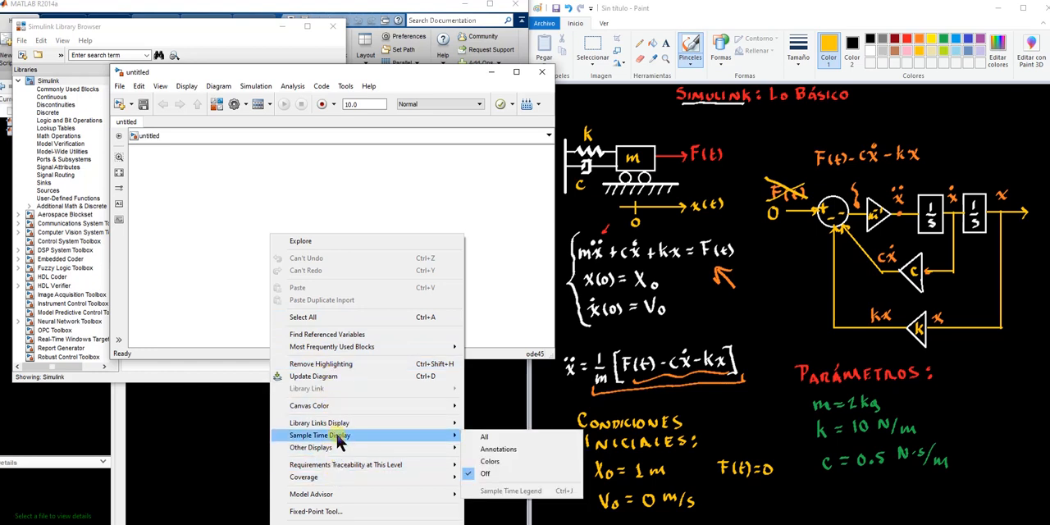
pyautogui.moveTo(333, 408)
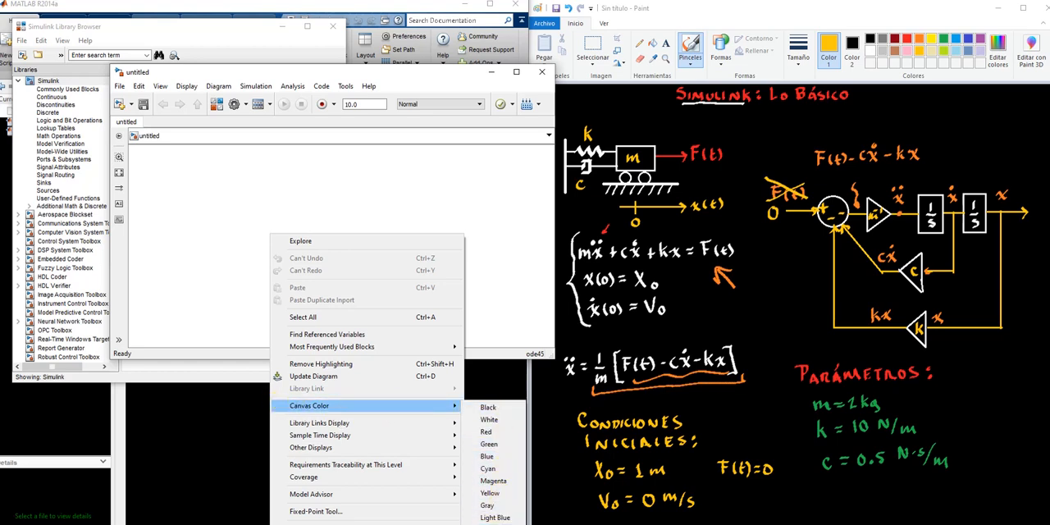
pyautogui.click(495, 524)
pyautogui.moveTo(409, 76); pyautogui.dragTo(455, 74)
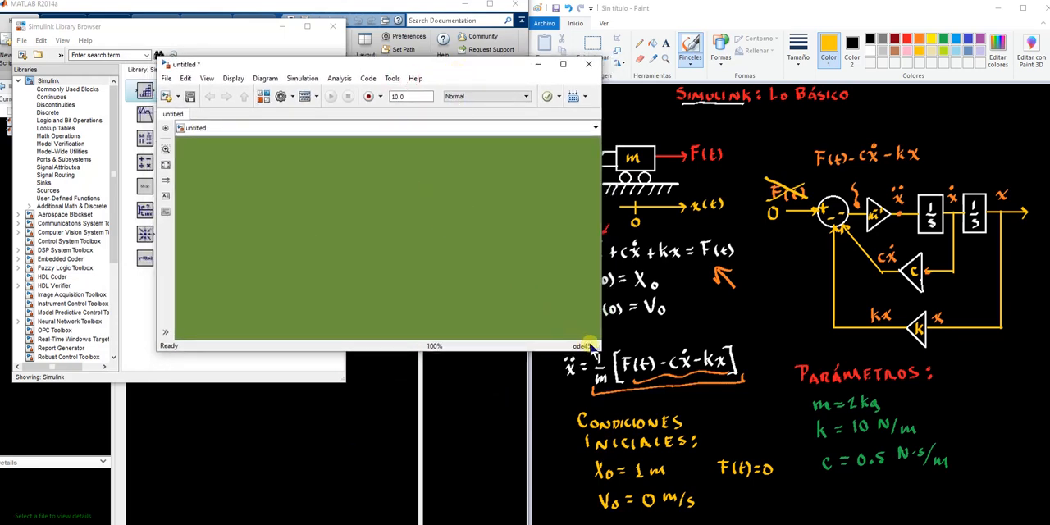
pyautogui.moveTo(373, 66); pyautogui.dragTo(365, 172)
pyautogui.click(360, 273)
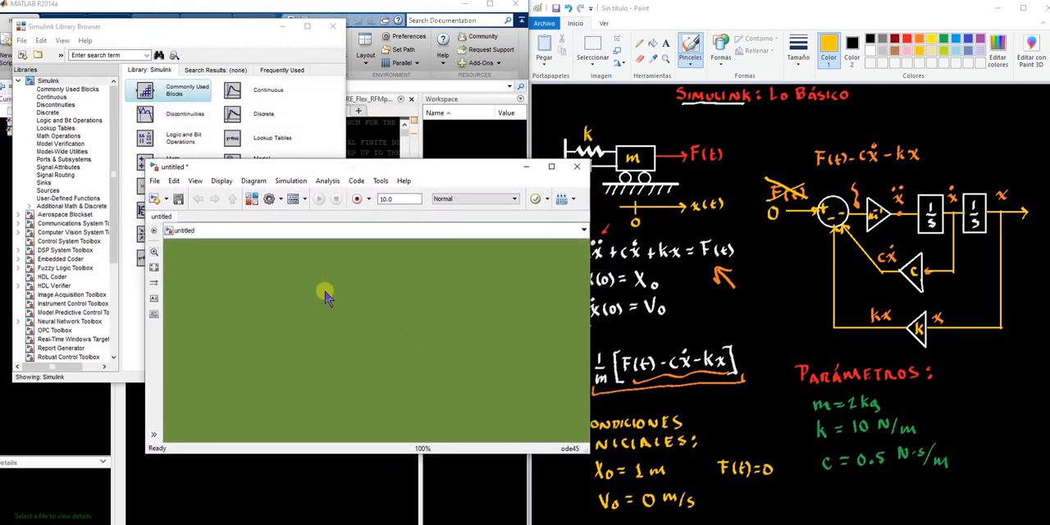
# Narrow the Library Browser window and look through its list of libraries, including the Aerospace Blockset and the main Simulink library
pyautogui.click(174, 36)
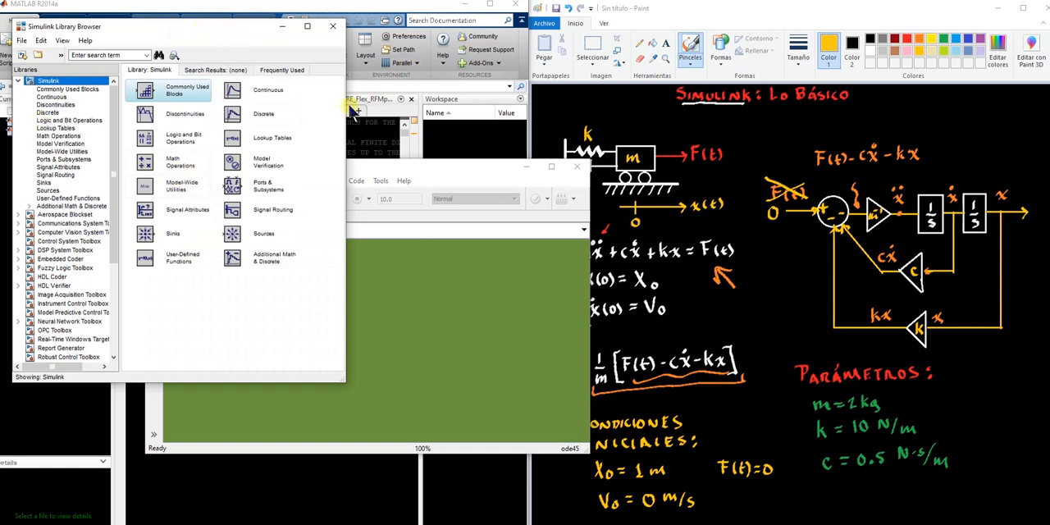
pyautogui.moveTo(345, 112); pyautogui.dragTo(290, 112)
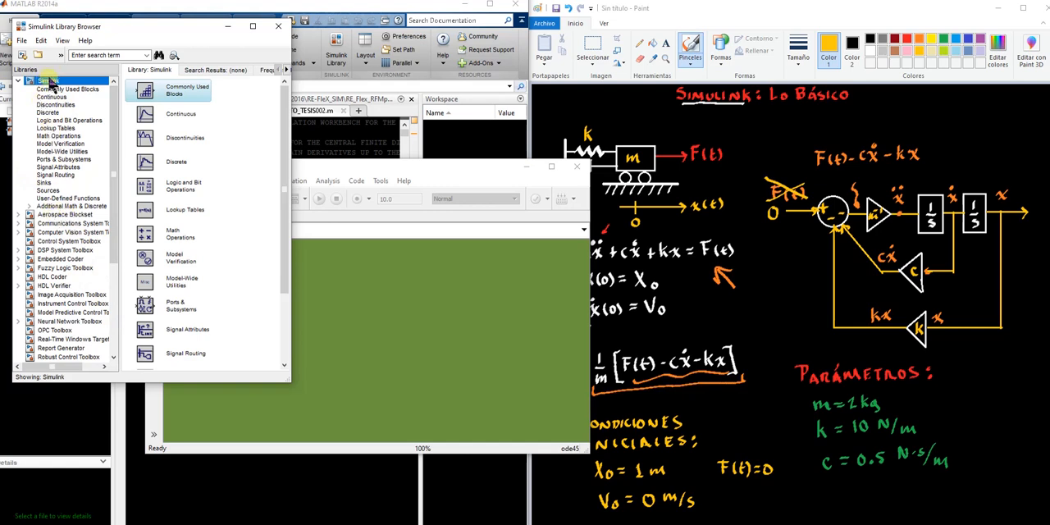
pyautogui.click(53, 215)
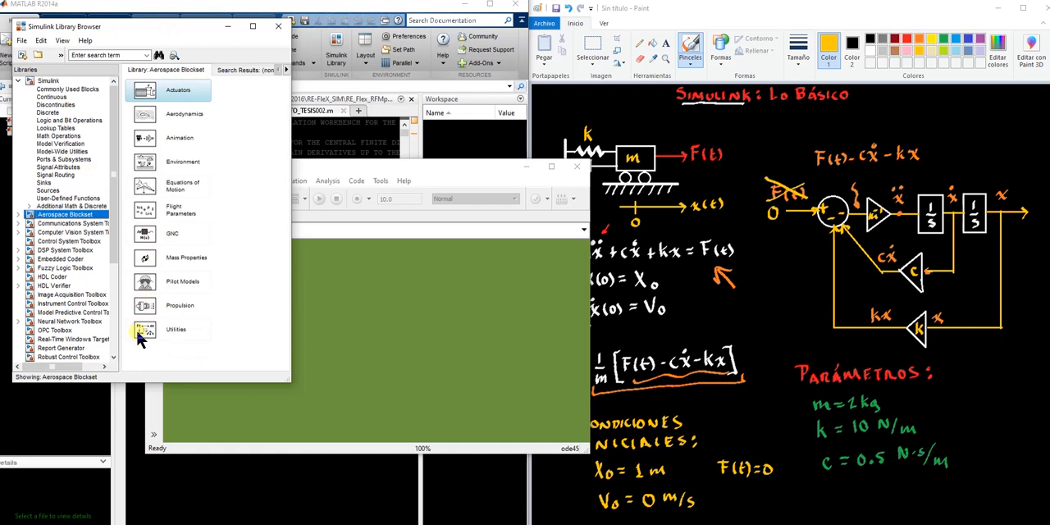
pyautogui.click(43, 81)
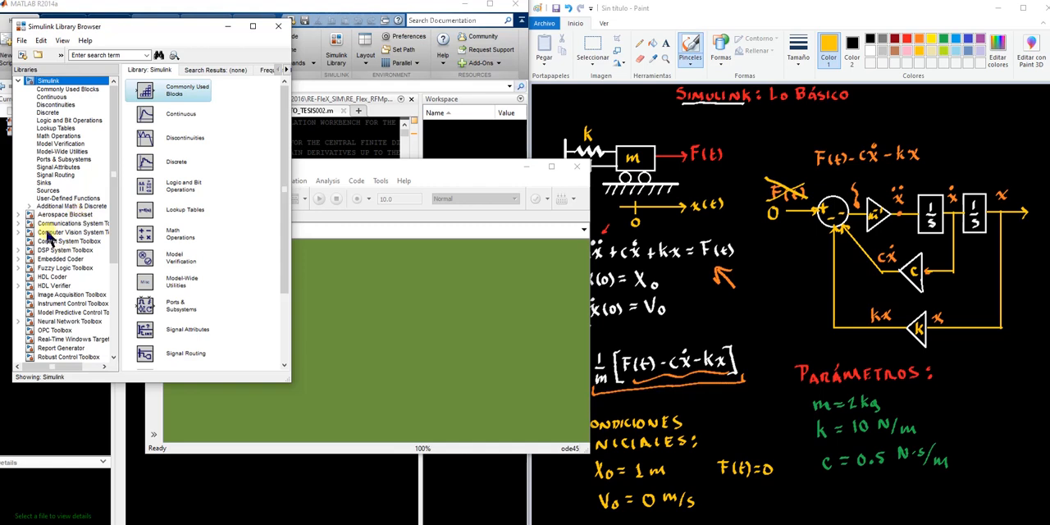
pyautogui.scroll(-5, 56, 351)
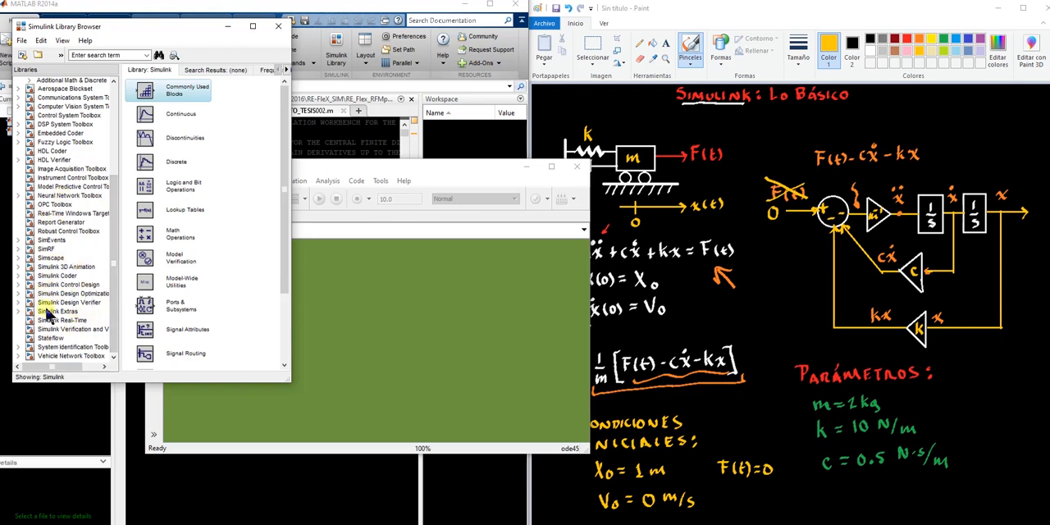
pyautogui.scroll(1, 46, 310)
pyautogui.scroll(4, 36, 283)
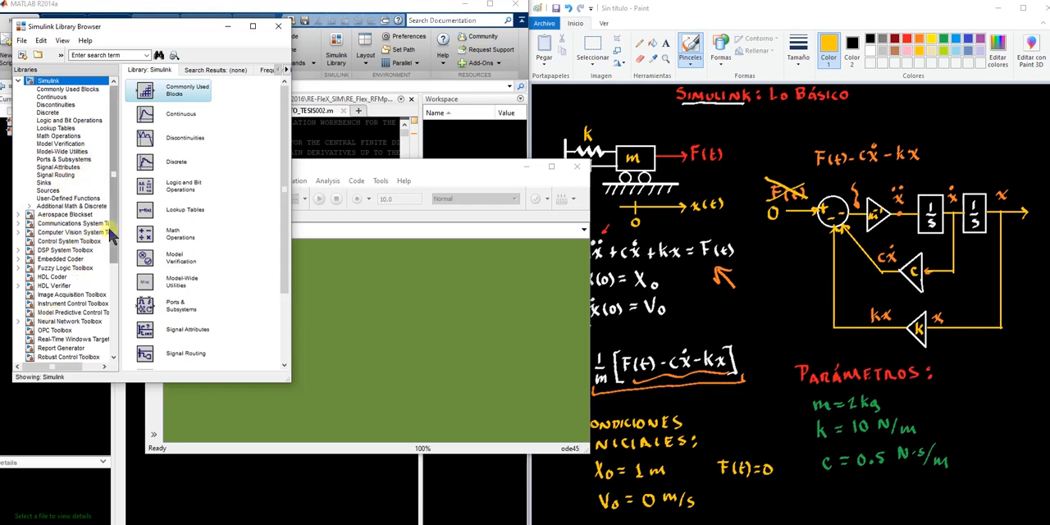
# Look through the Commonly Used Blocks library for the blocks needed in the hand-drawn diagram
pyautogui.click(54, 89)
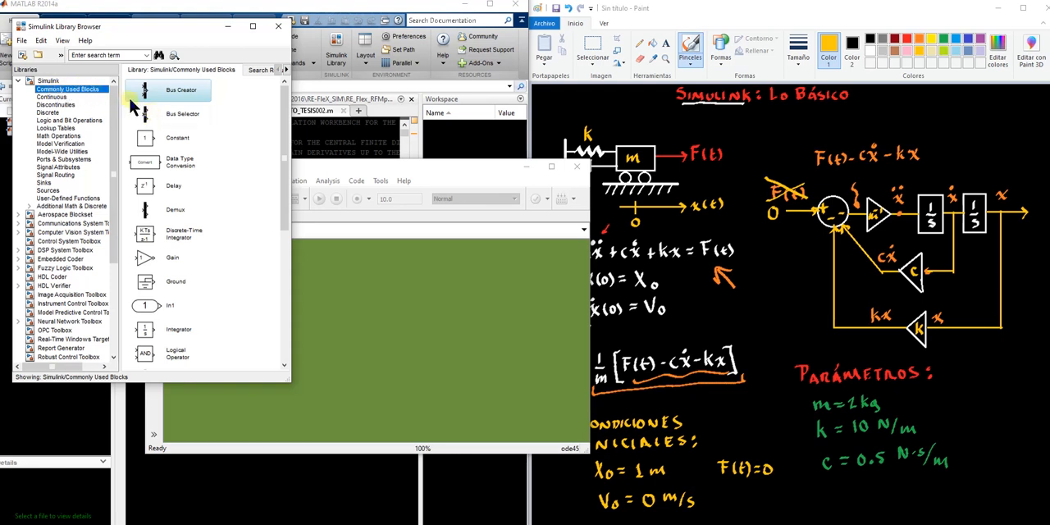
pyautogui.scroll(-5, 174, 205)
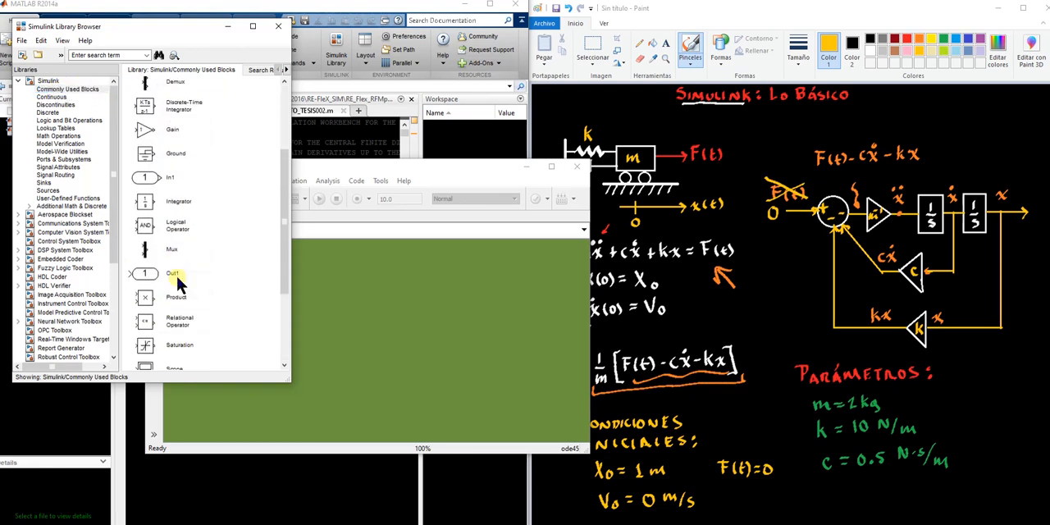
pyautogui.scroll(5, 179, 283)
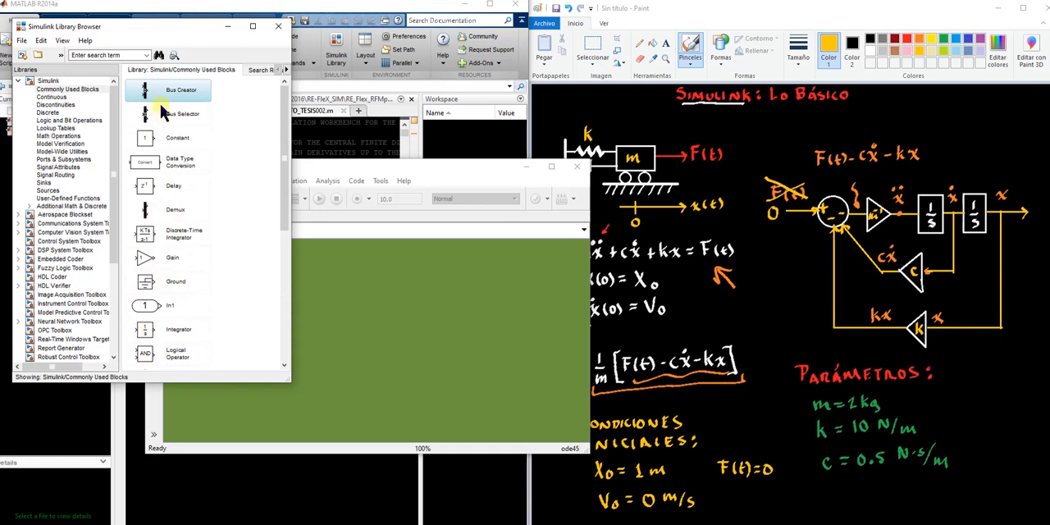
pyautogui.scroll(-5, 188, 240)
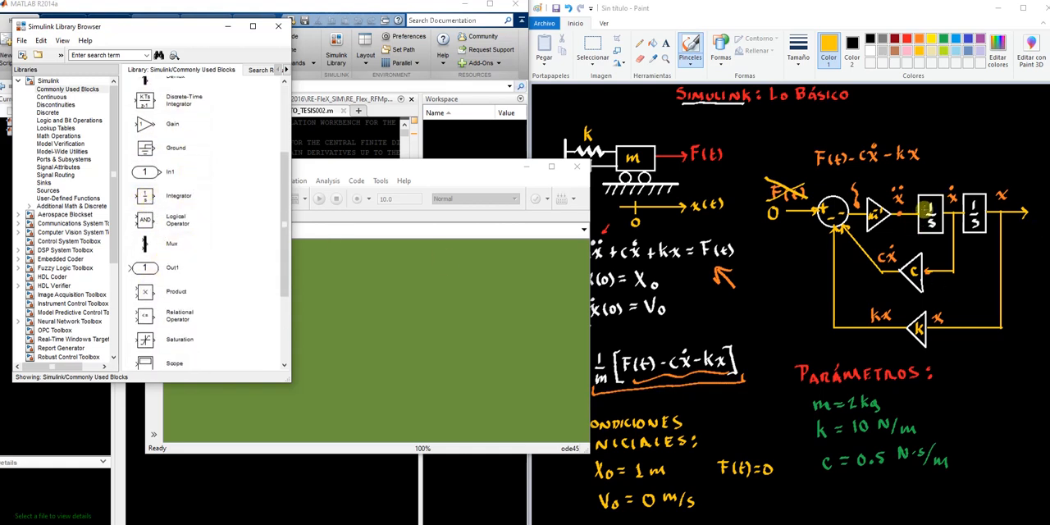
pyautogui.click(86, 166)
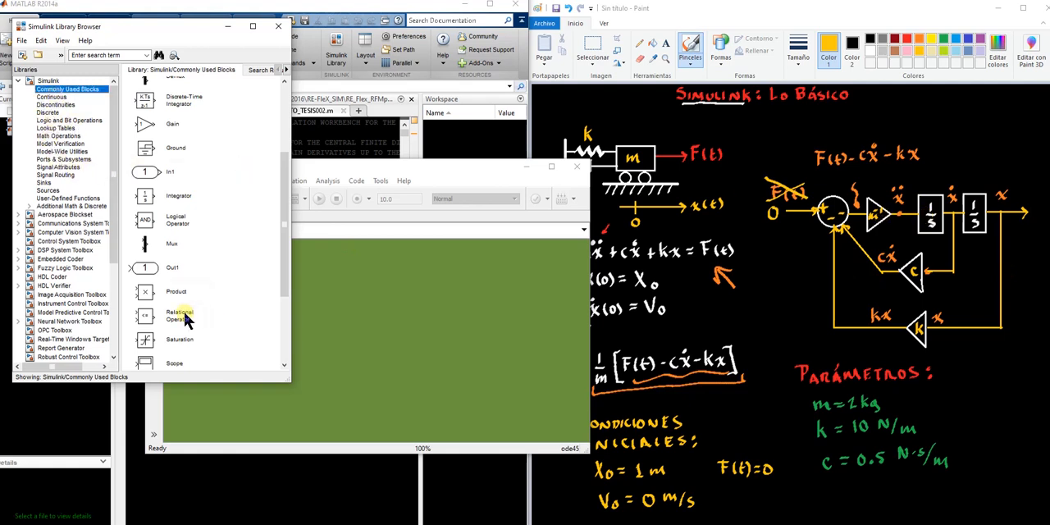
# Add two Integrator blocks from the Continuous library to the middle of the model canvas
pyautogui.click(51, 96)
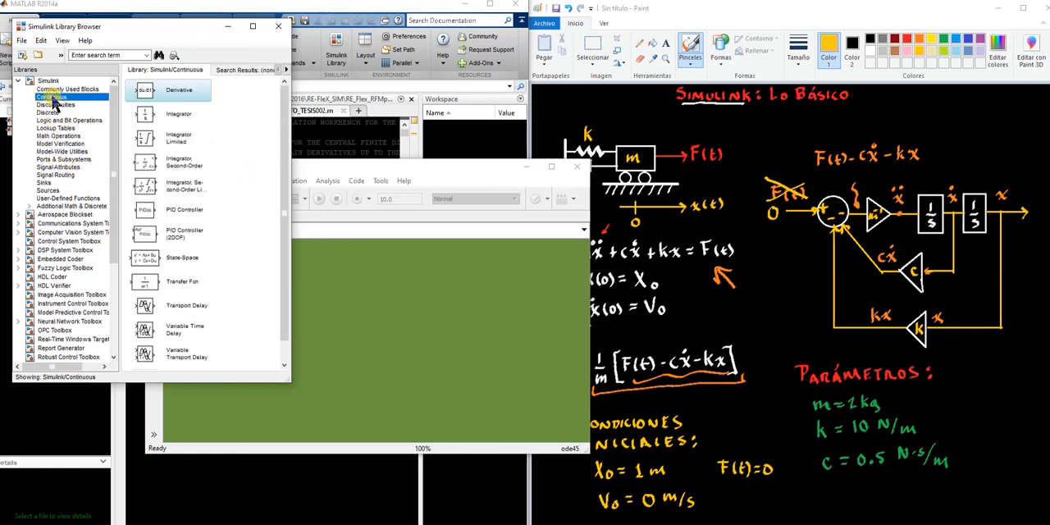
pyautogui.scroll(-1, 167, 198)
pyautogui.scroll(1, 175, 261)
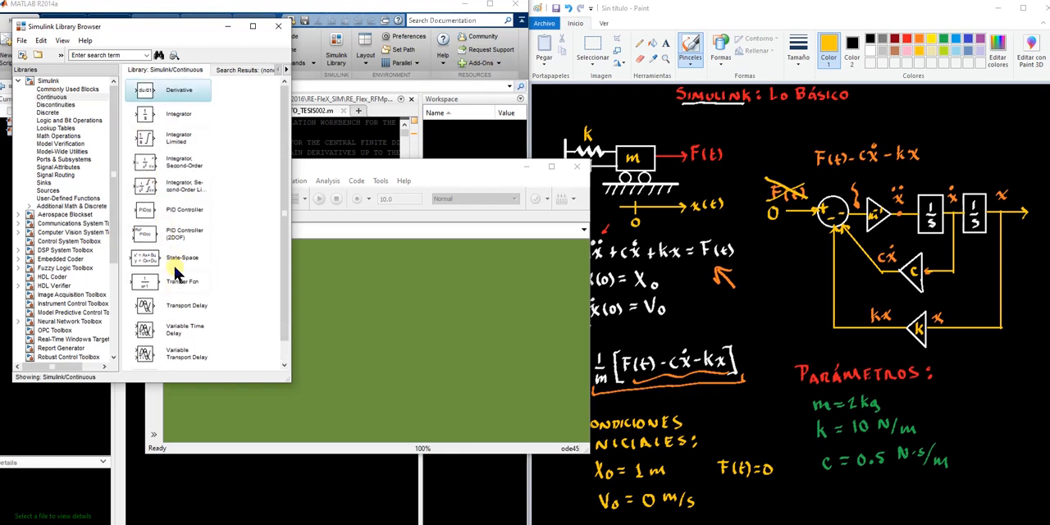
pyautogui.click(148, 117)
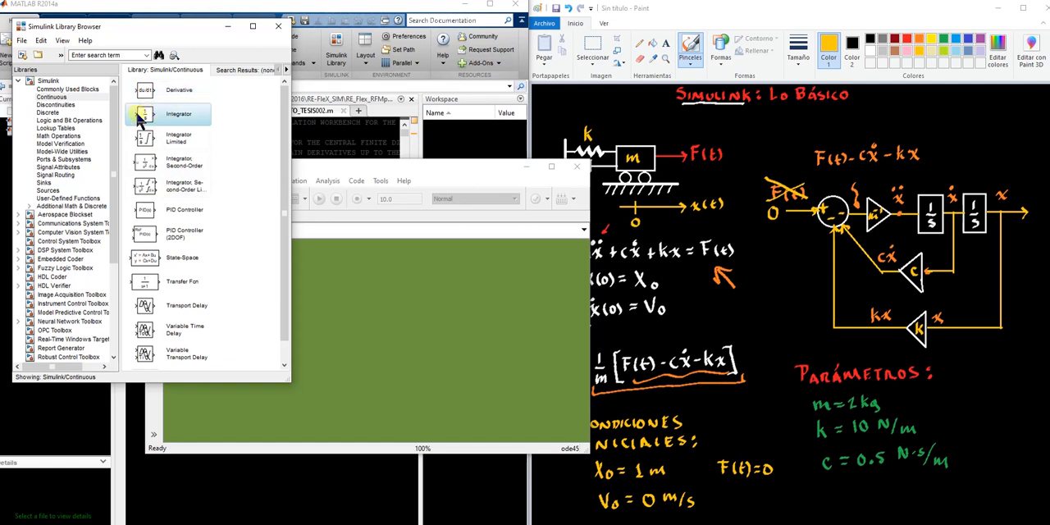
pyautogui.moveTo(145, 116); pyautogui.dragTo(419, 321)
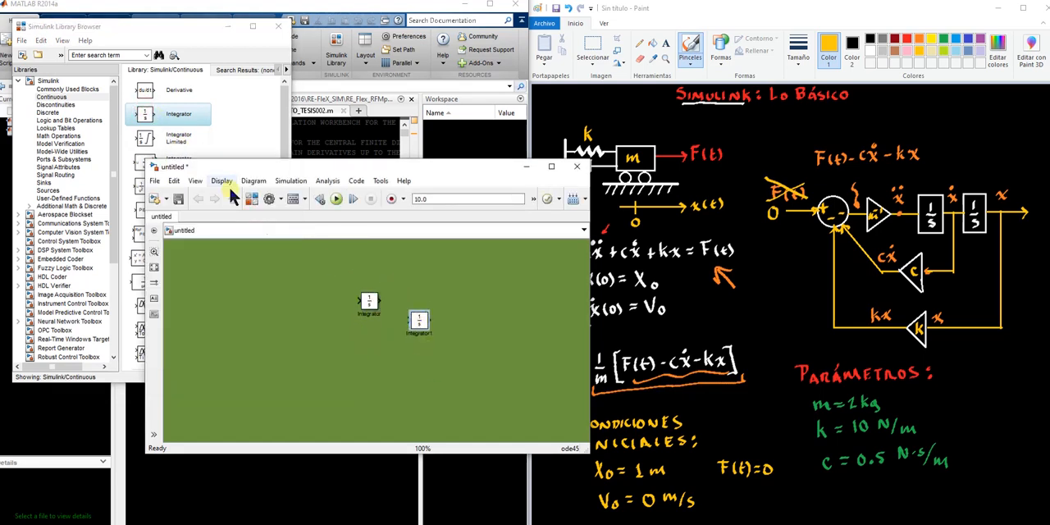
pyautogui.moveTo(148, 119); pyautogui.dragTo(333, 345)
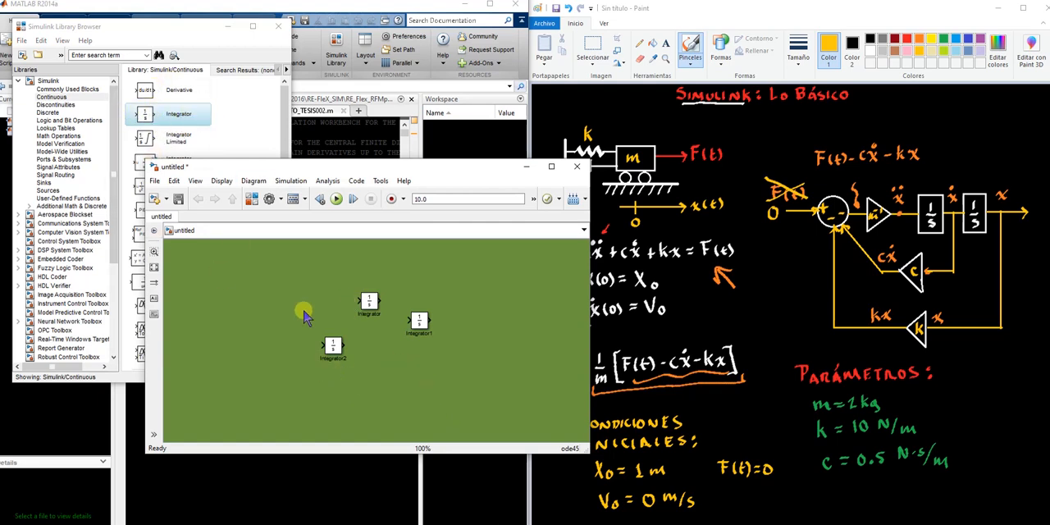
pyautogui.click(331, 347)
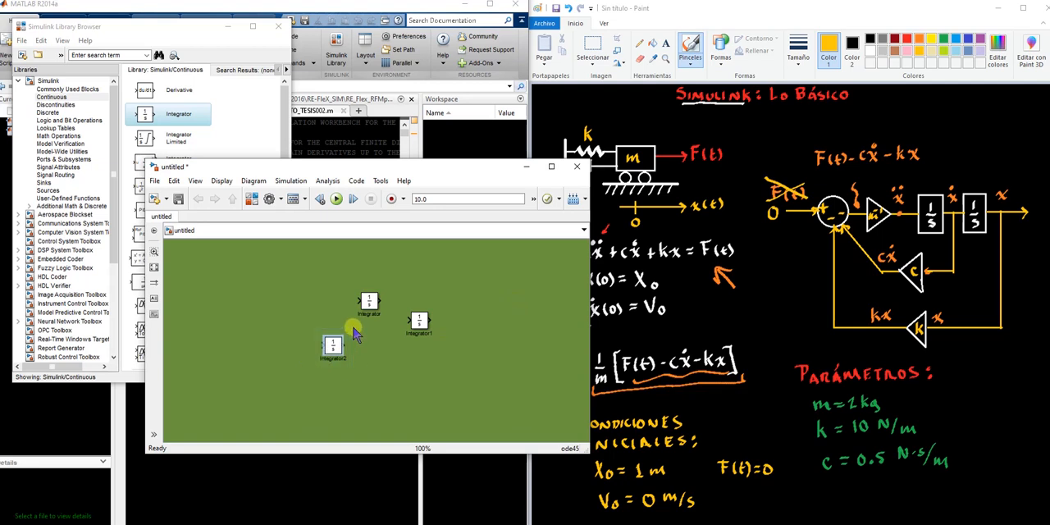
pyautogui.press('Delete')
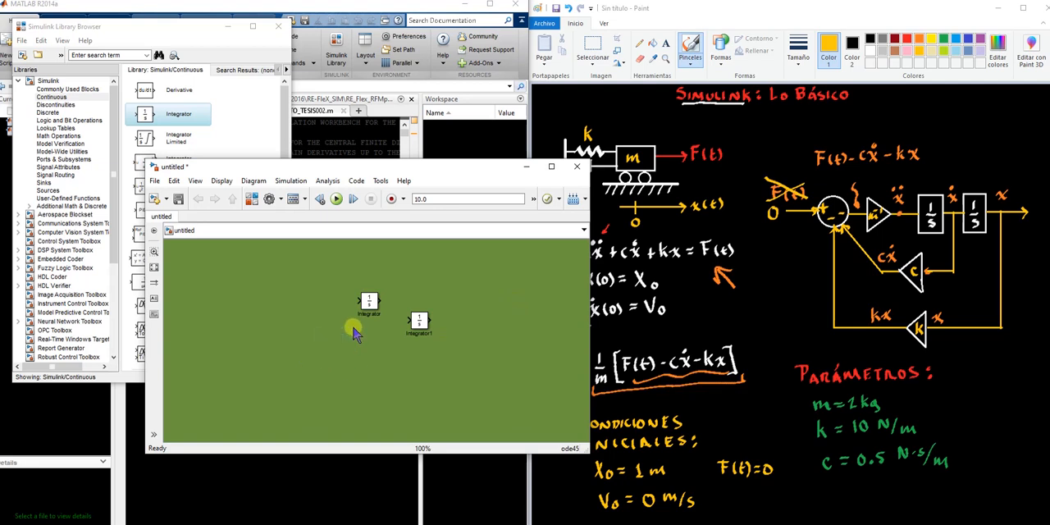
# Align the second Integrator block with the first one and connect the first integrator's output to the second's input
pyautogui.moveTo(420, 323); pyautogui.dragTo(414, 303)
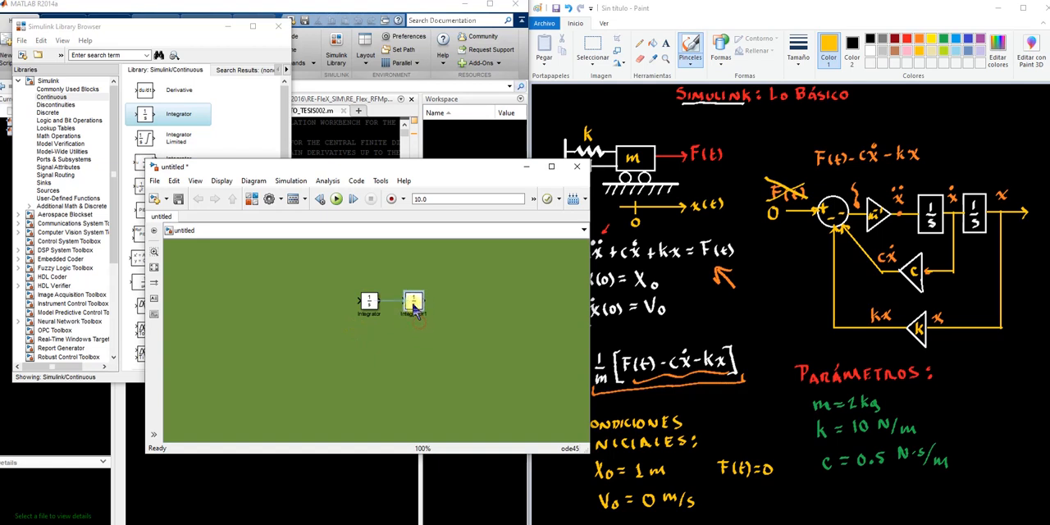
pyautogui.click(410, 353)
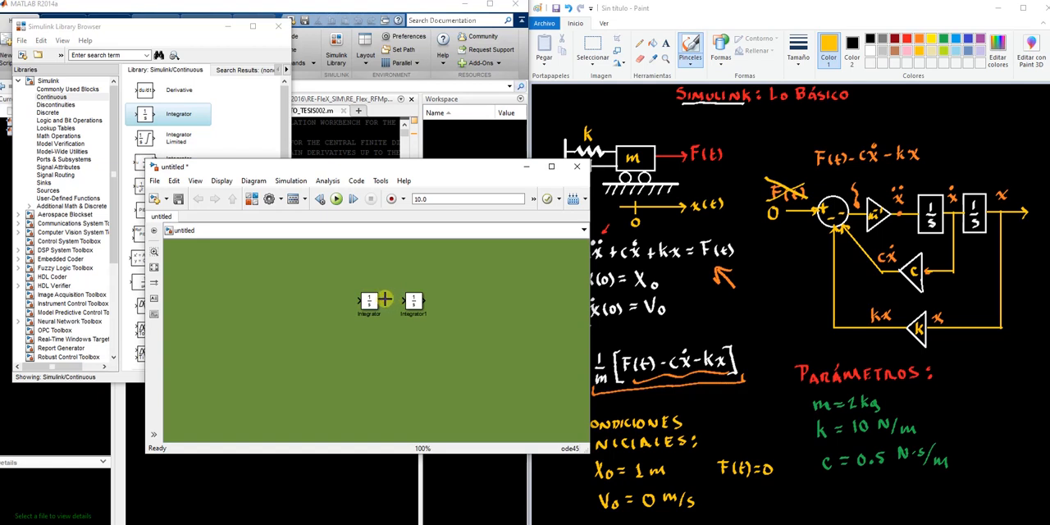
pyautogui.moveTo(395, 297)
pyautogui.mouseDown()
pyautogui.moveTo(394, 271)
pyautogui.moveTo(398, 350)
pyautogui.moveTo(410, 331)
pyautogui.moveTo(395, 277)
pyautogui.moveTo(391, 363)
pyautogui.moveTo(396, 300)
pyautogui.mouseUp()
pyautogui.moveTo(408, 305); pyautogui.dragTo(407, 304)
# Add an Add block before the integrators and a Gain block below them from the Math Operations library
pyautogui.click(113, 34)
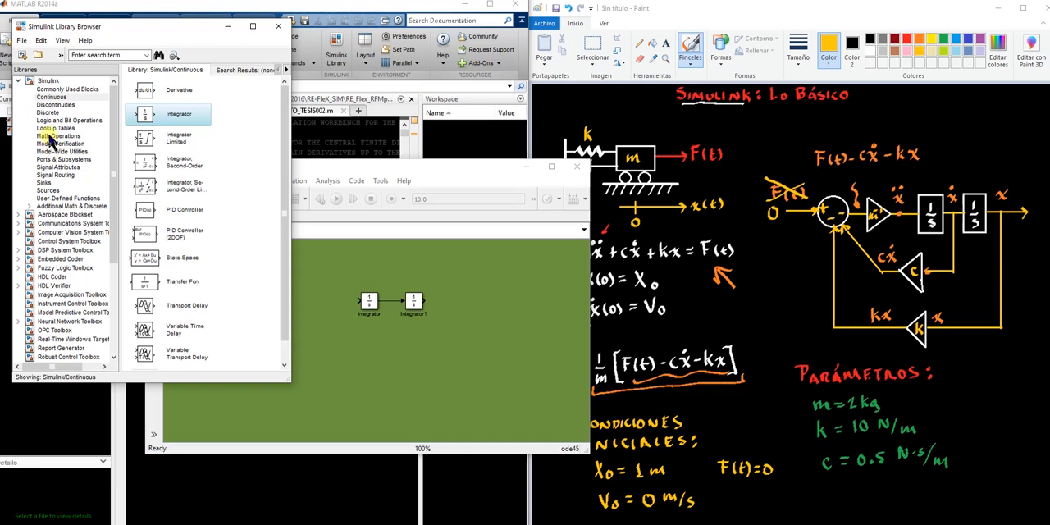
pyautogui.click(51, 136)
pyautogui.scroll(-1, 152, 261)
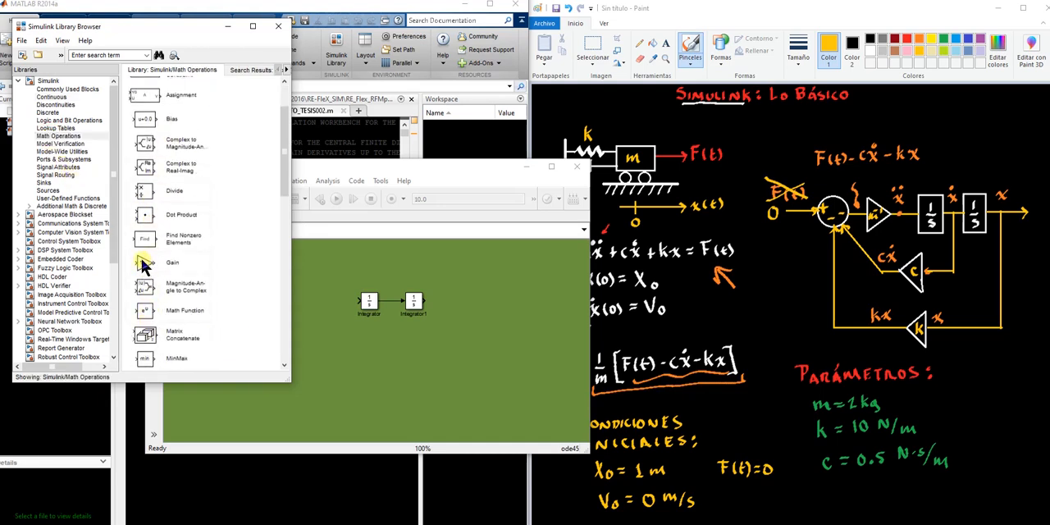
pyautogui.scroll(1, 160, 303)
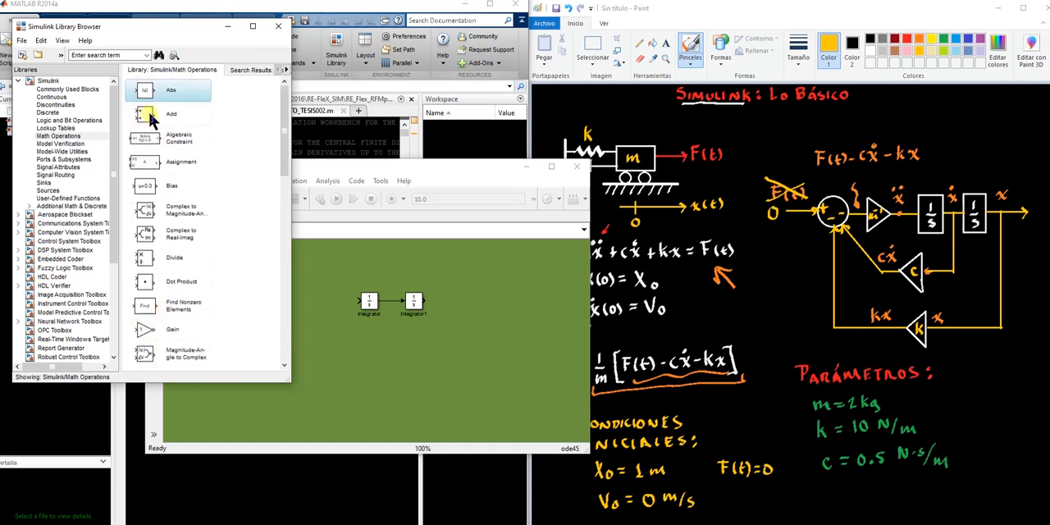
pyautogui.moveTo(143, 115); pyautogui.dragTo(329, 303)
pyautogui.click(189, 30)
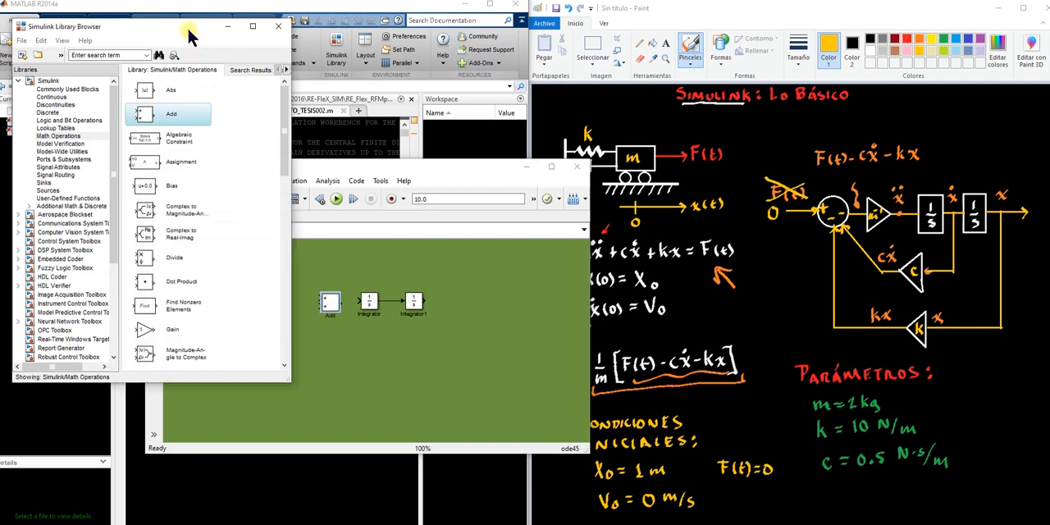
pyautogui.moveTo(146, 336); pyautogui.dragTo(369, 366)
pyautogui.moveTo(329, 303); pyautogui.dragTo(316, 302)
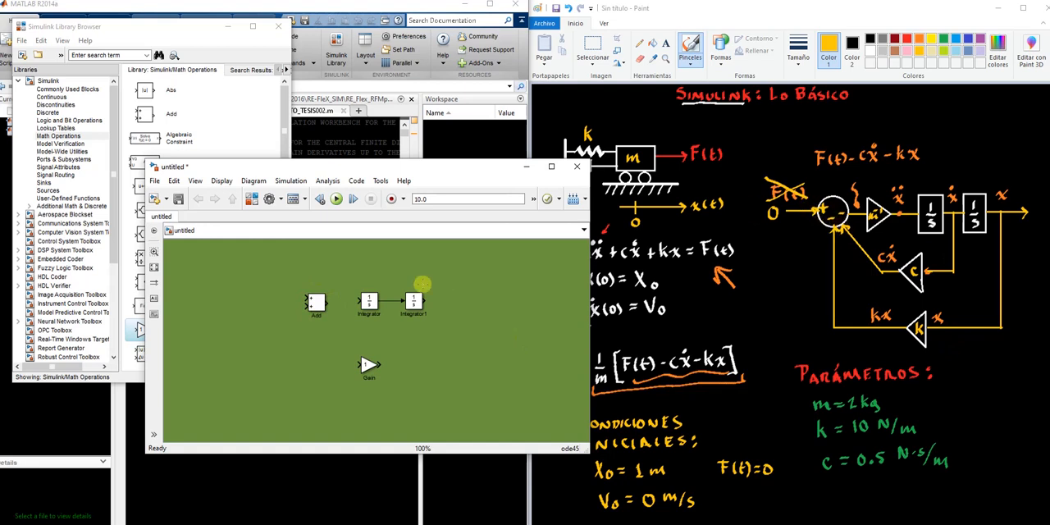
# Set the Add block's icon shape to round and its list of signs to +--
pyautogui.doubleClick(316, 304)
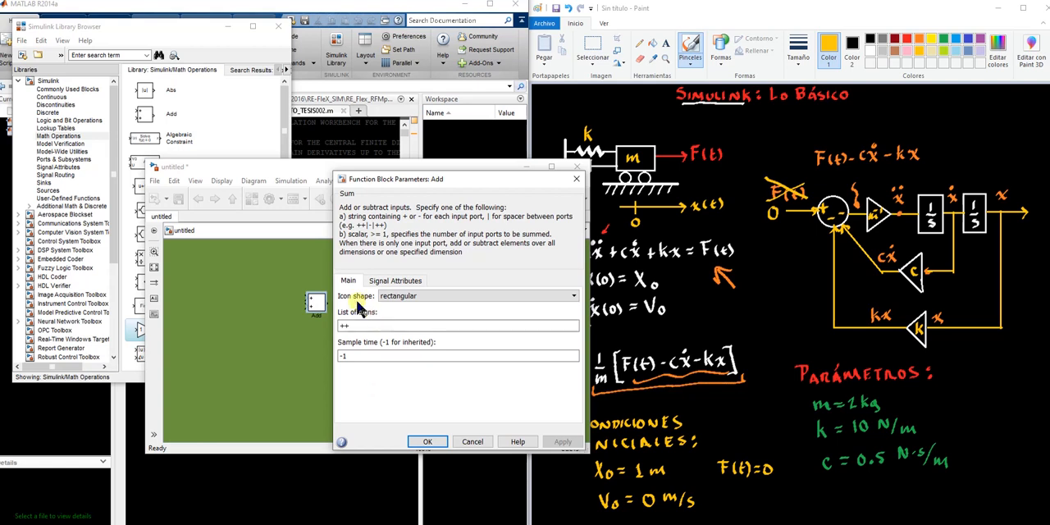
pyautogui.click(429, 298)
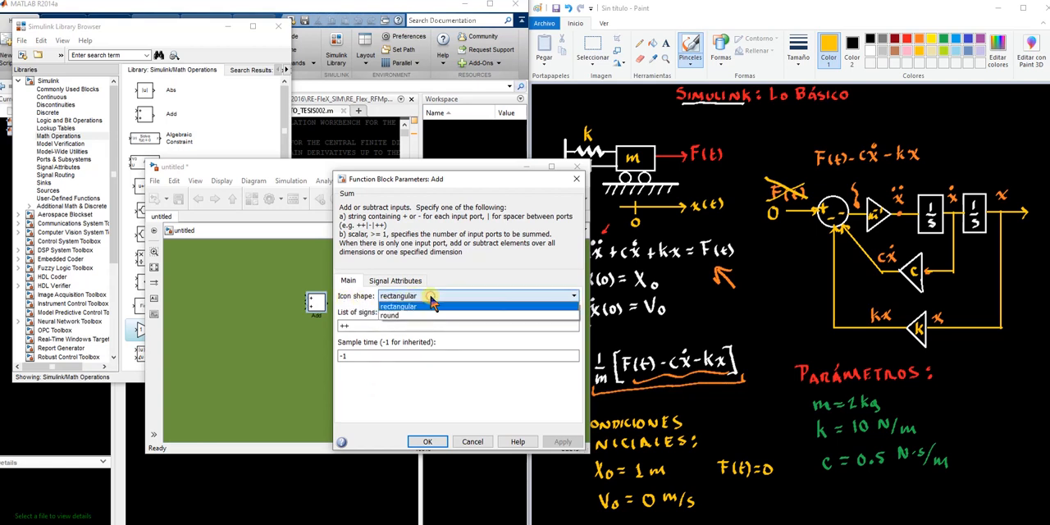
pyautogui.click(412, 317)
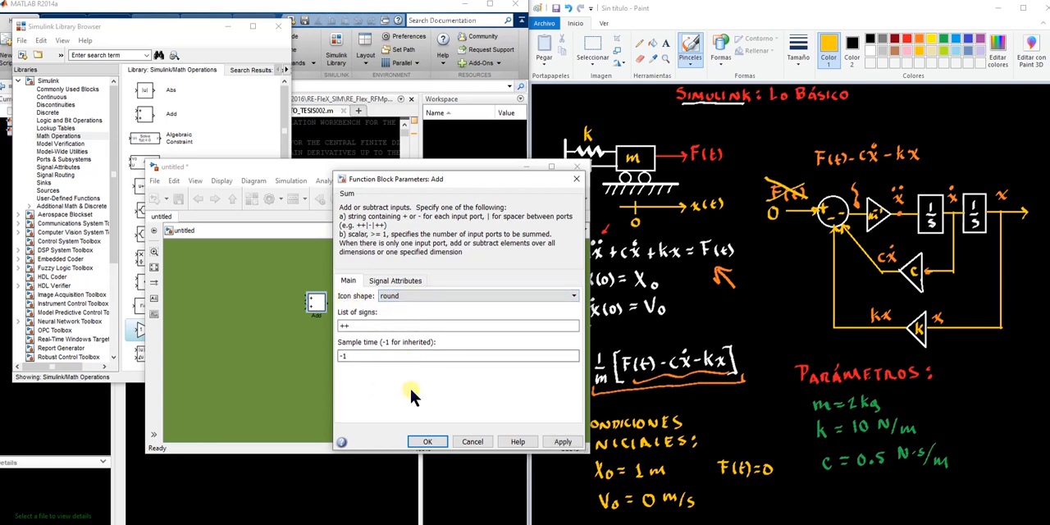
pyautogui.click(557, 444)
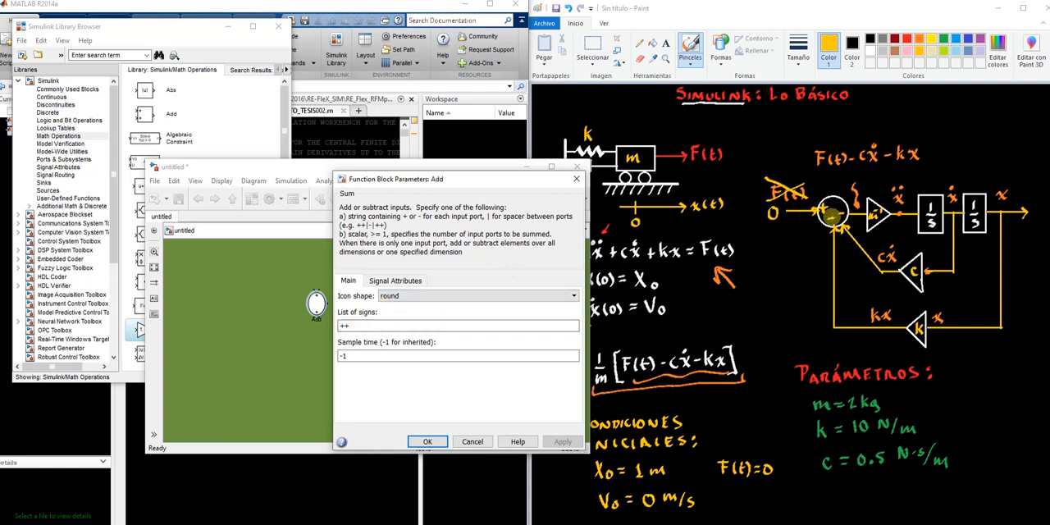
pyautogui.doubleClick(463, 329)
pyautogui.press('BackSpace')
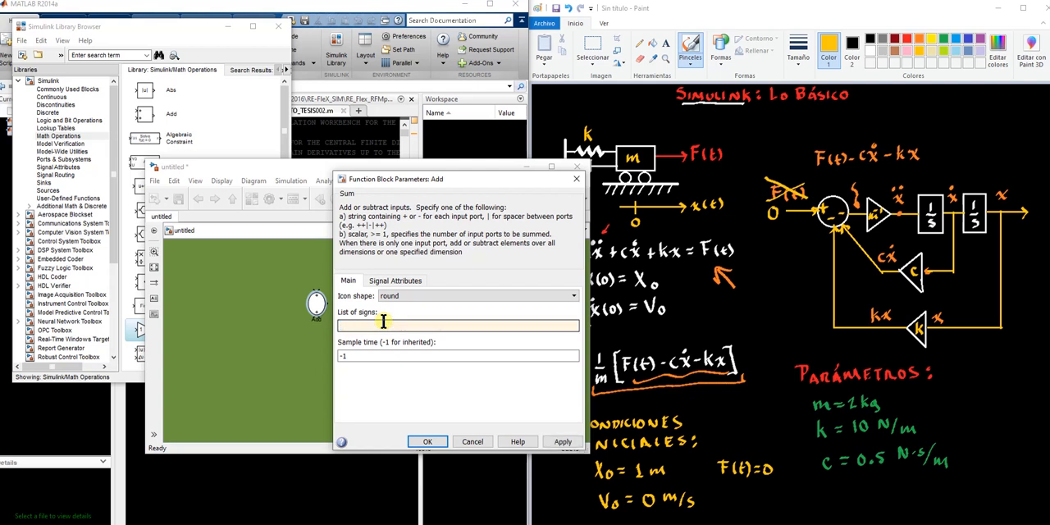
pyautogui.write('+--')
pyautogui.click(563, 441)
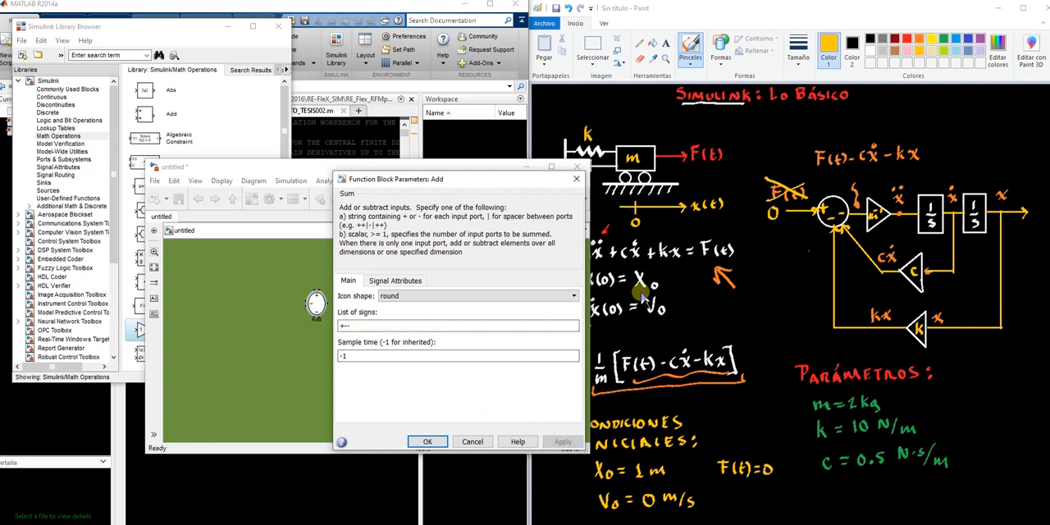
# Insert a spacer so the Add block's list of signs reads |+--, and close its parameters
pyautogui.click(339, 325)
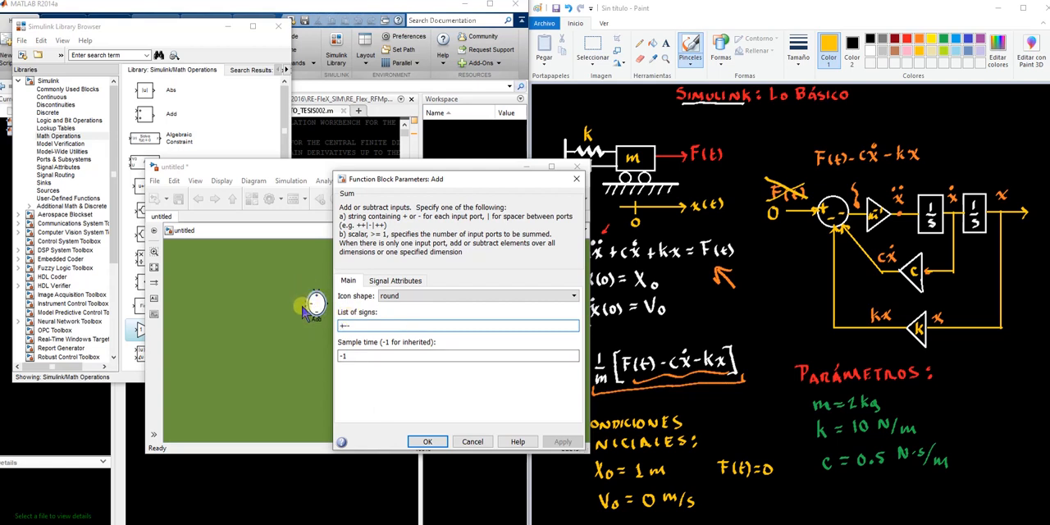
pyautogui.write('|')
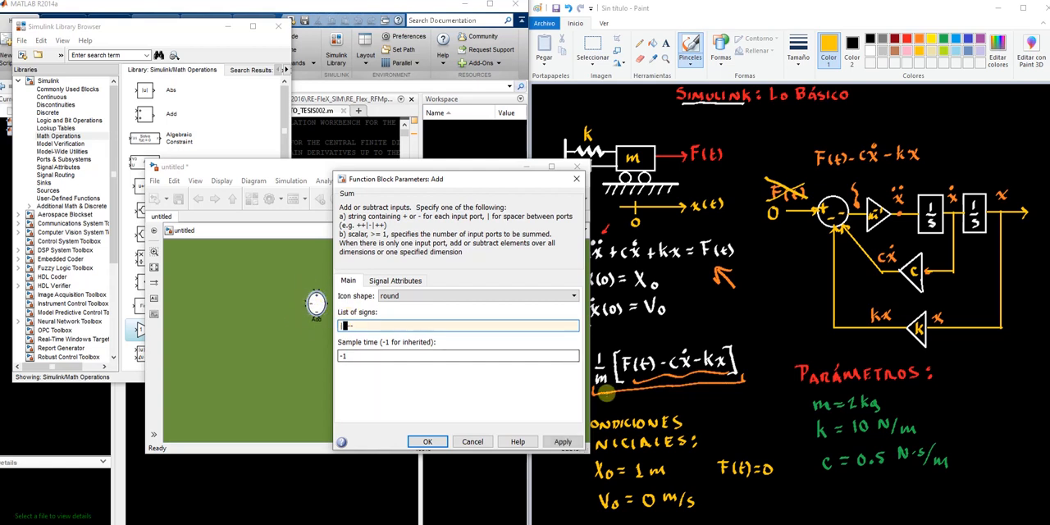
pyautogui.click(565, 443)
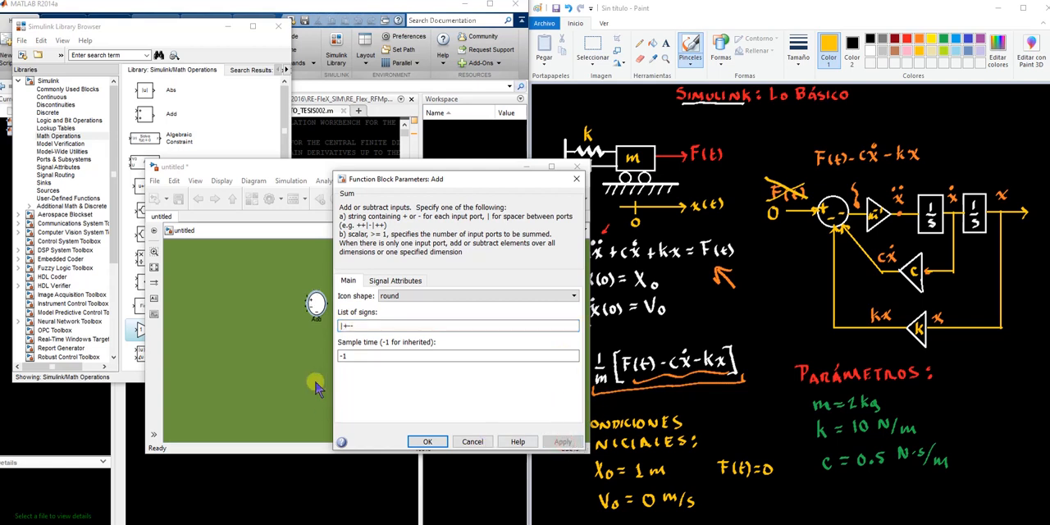
pyautogui.click(291, 349)
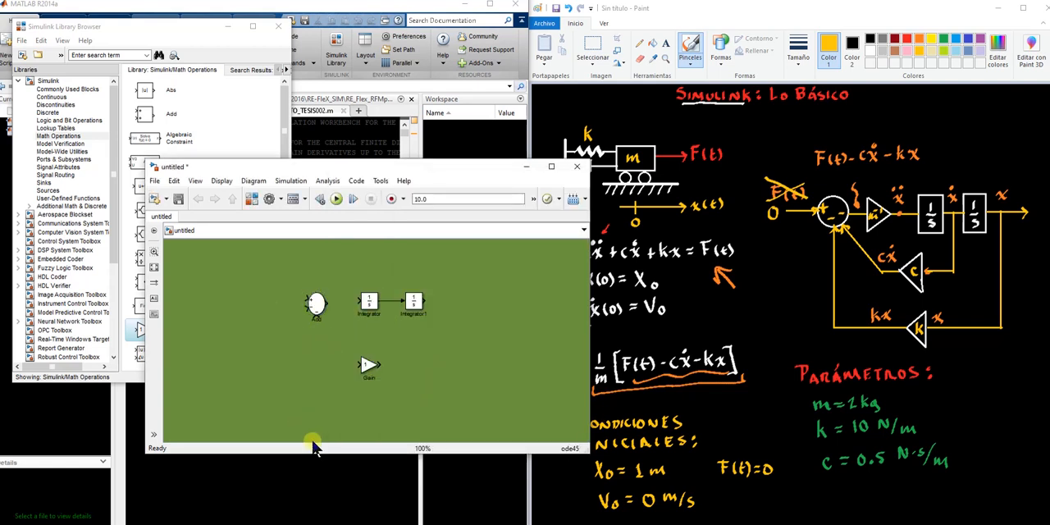
# Move the round Add block farther from the first Integrator to leave room for a block between them
pyautogui.click(316, 305)
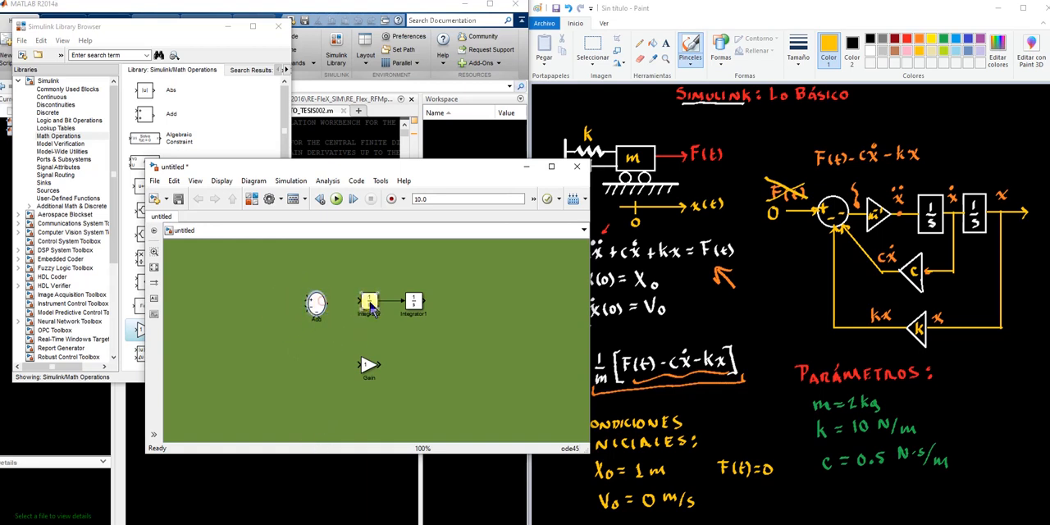
pyautogui.click(281, 341)
pyautogui.moveTo(312, 304); pyautogui.dragTo(282, 304)
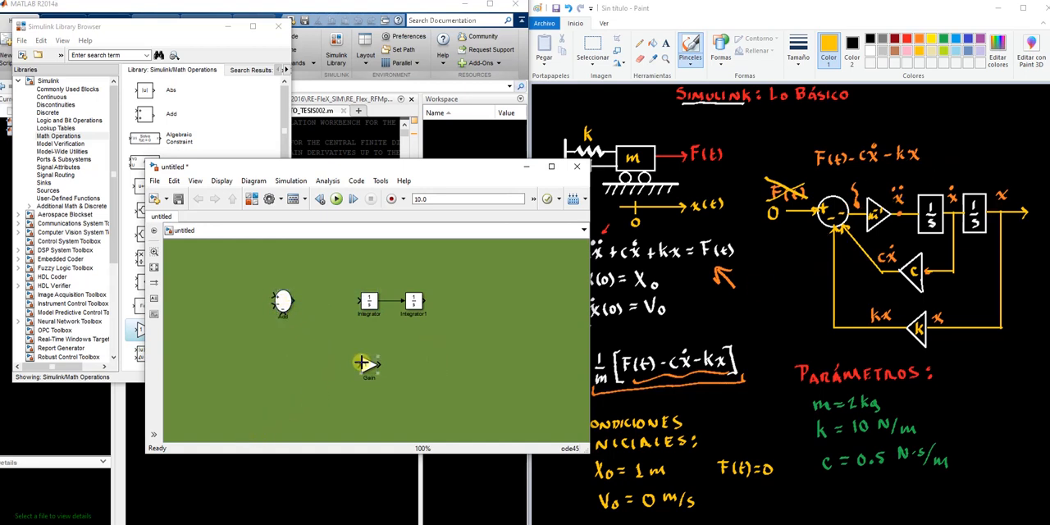
pyautogui.click(156, 27)
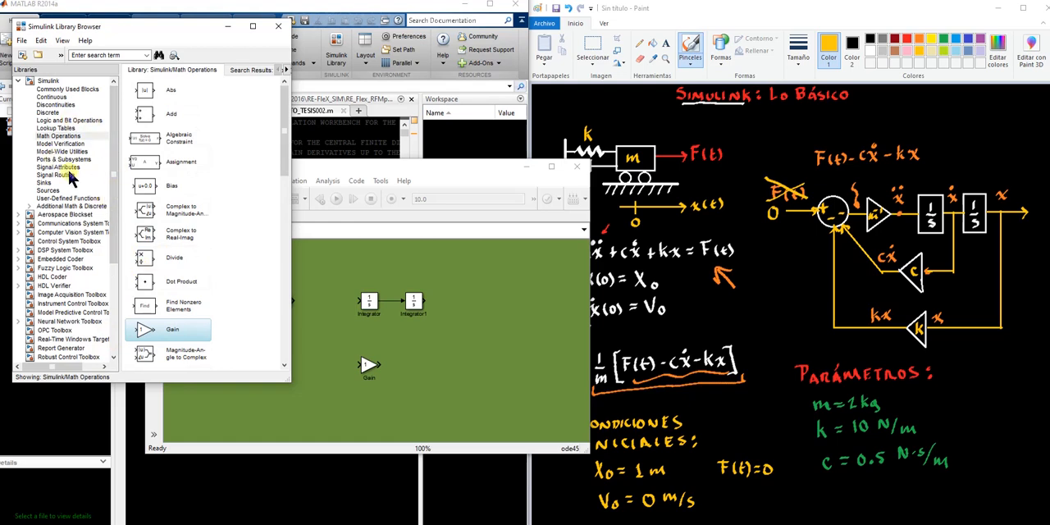
pyautogui.click(65, 89)
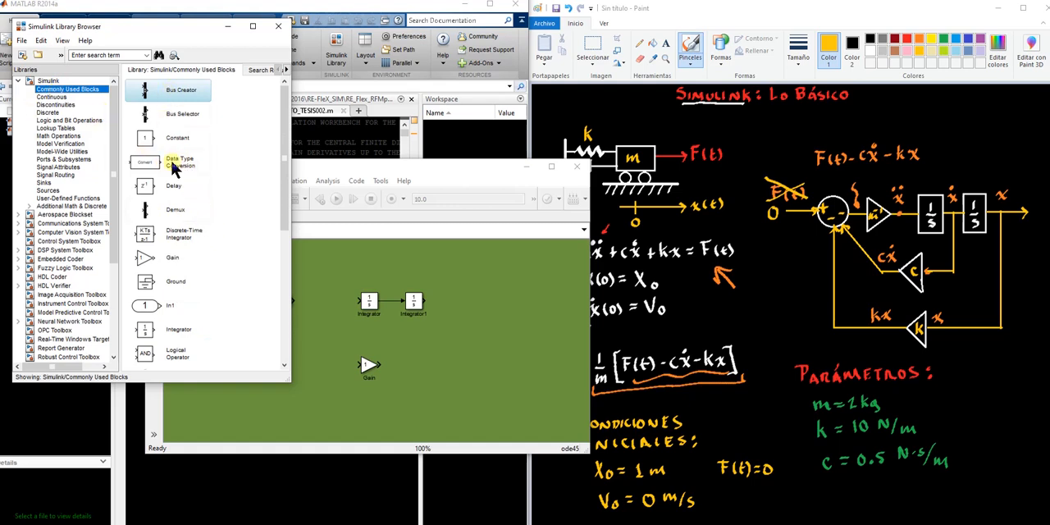
pyautogui.scroll(-2, 188, 235)
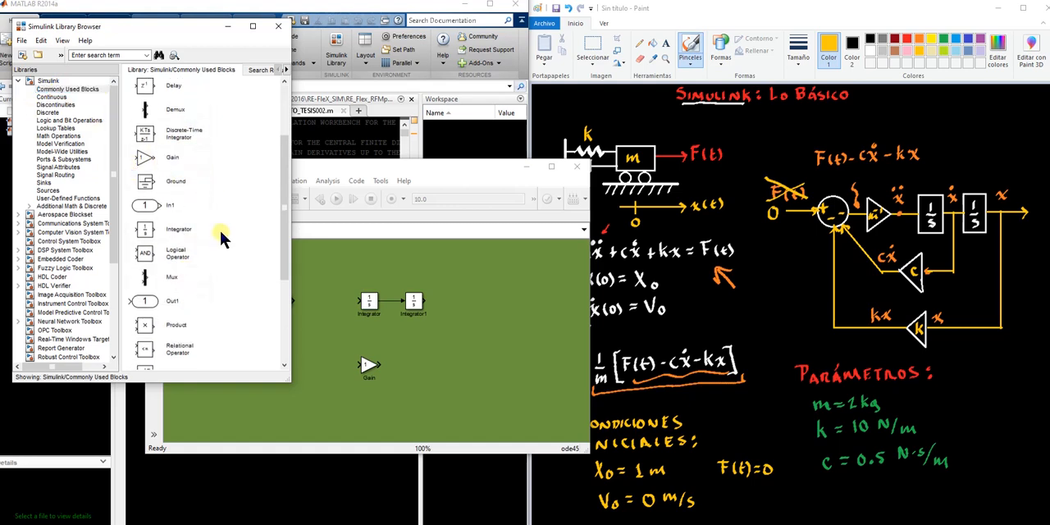
pyautogui.scroll(-4, 209, 233)
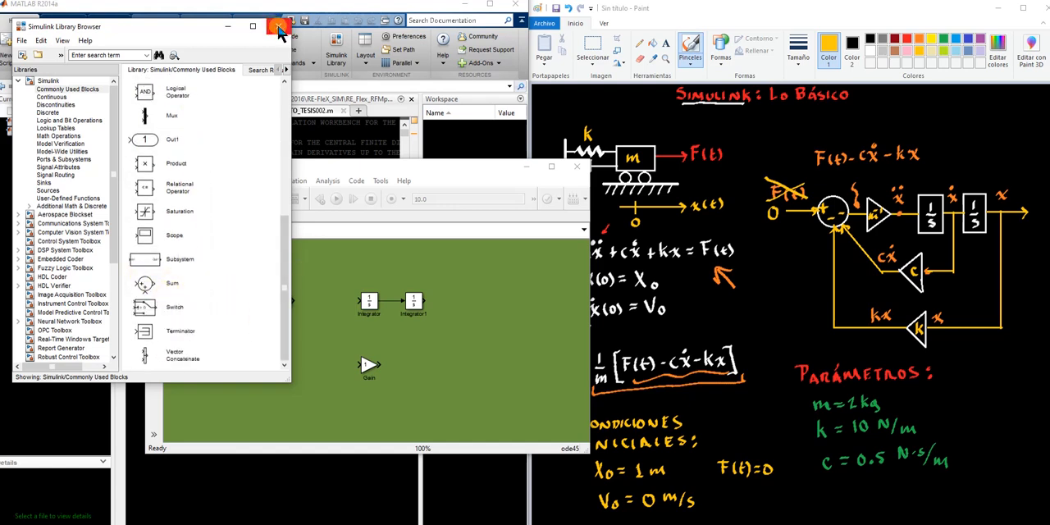
pyautogui.scroll(3, 214, 288)
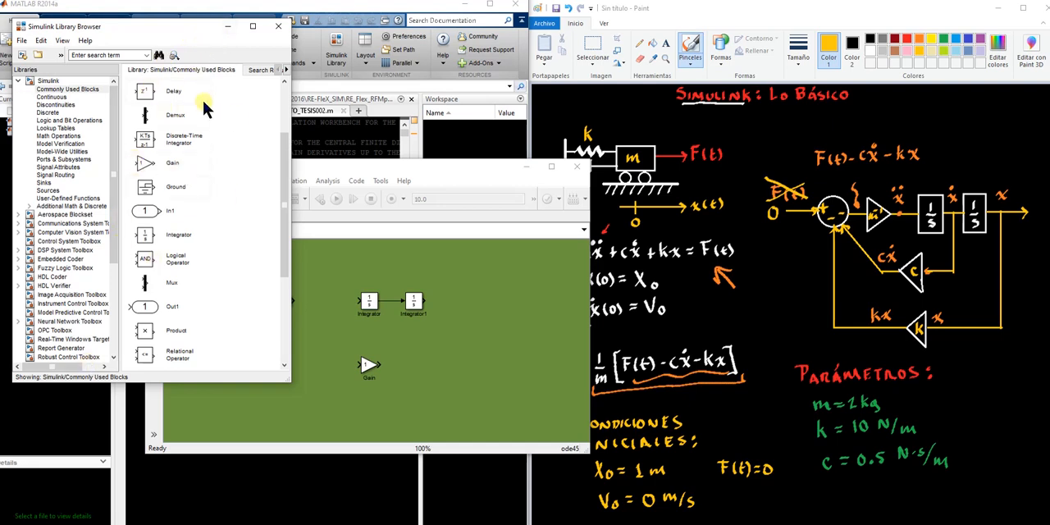
# Reposition the Gain block below the main row and make two copies of it, placing one on each side
pyautogui.click(342, 334)
pyautogui.moveTo(365, 365); pyautogui.dragTo(330, 348)
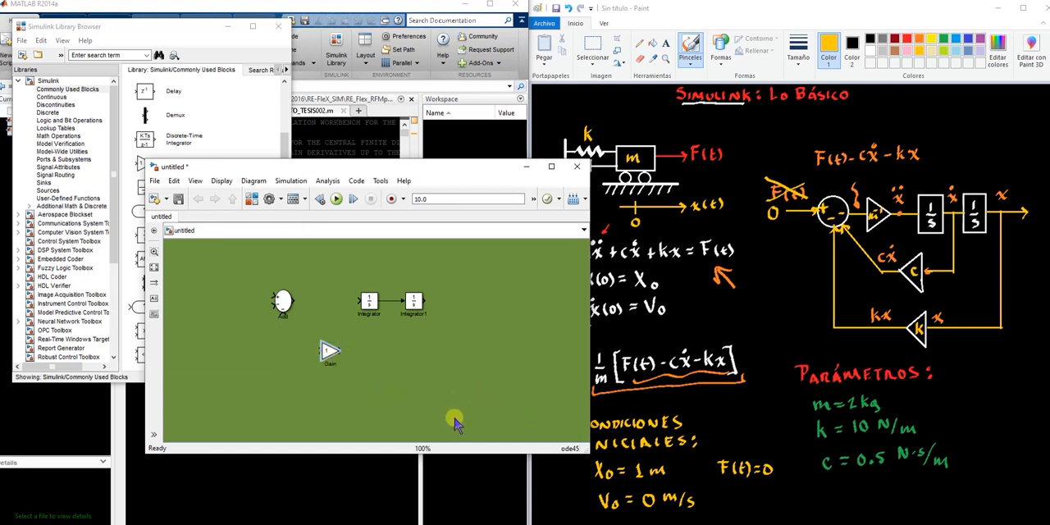
pyautogui.hotkey('ctrl', 'v')
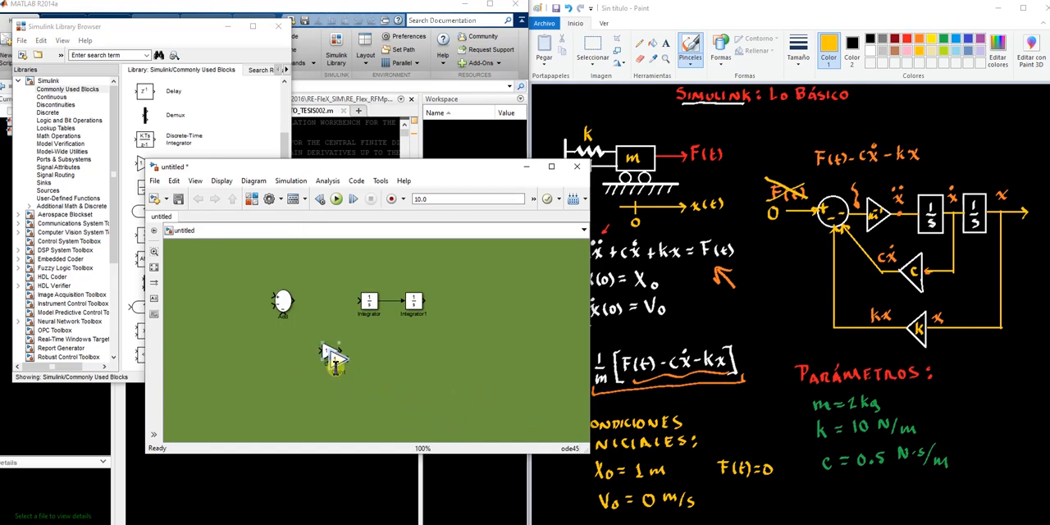
pyautogui.moveTo(336, 361); pyautogui.dragTo(384, 361)
pyautogui.click(432, 380)
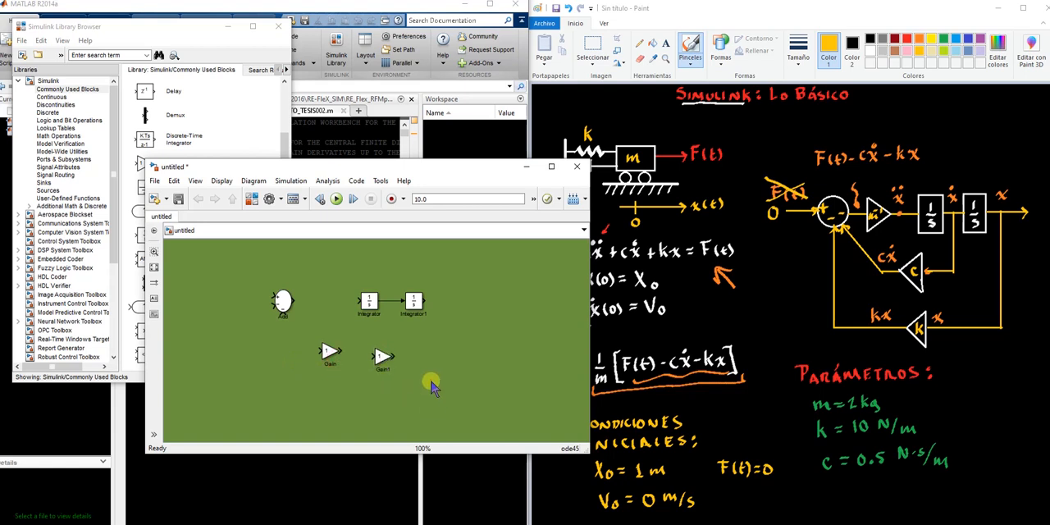
pyautogui.click(337, 361)
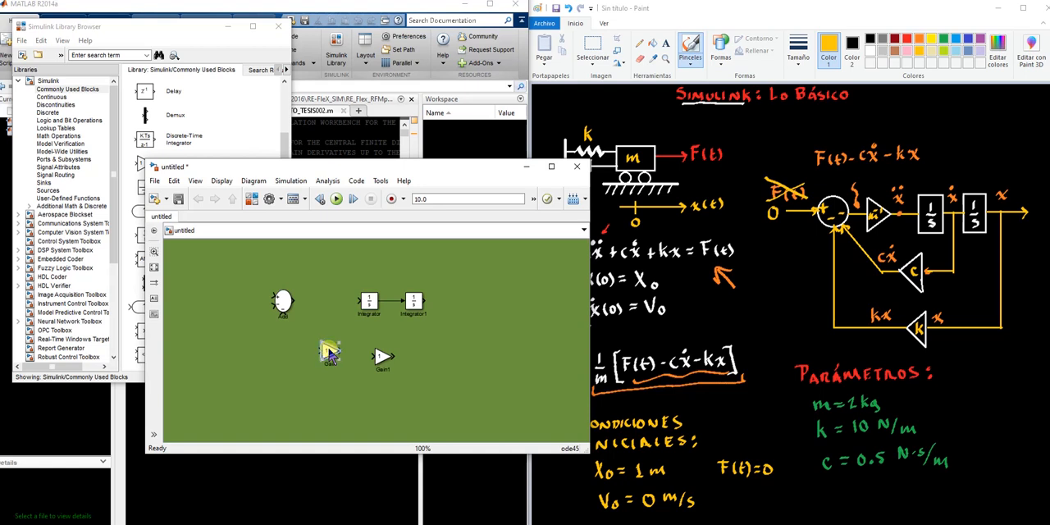
pyautogui.rightClick(328, 353)
pyautogui.click(256, 360)
pyautogui.moveTo(330, 352); pyautogui.dragTo(272, 369)
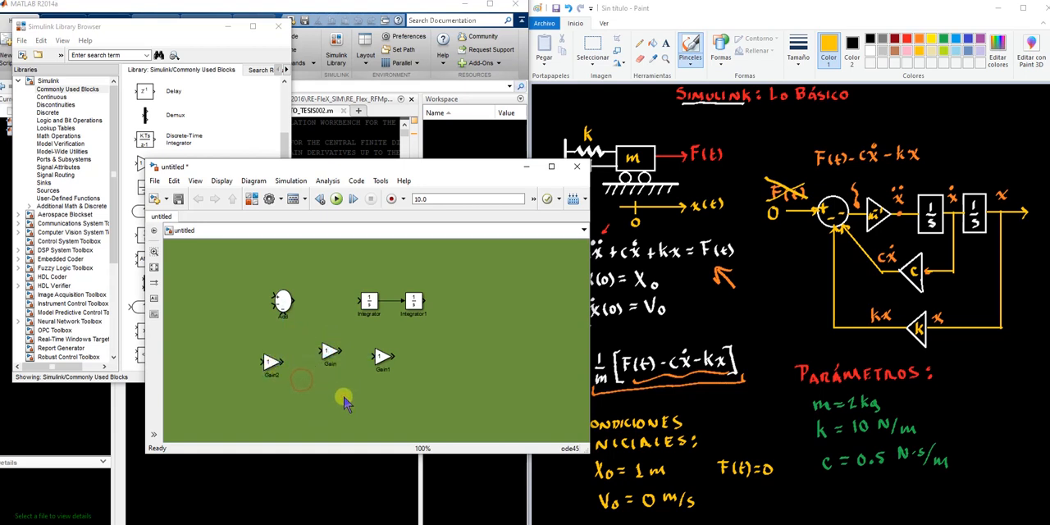
# Move the original Gain block into the main row between the Add block and the first Integrator
pyautogui.click(337, 365)
pyautogui.moveTo(330, 359); pyautogui.dragTo(323, 305)
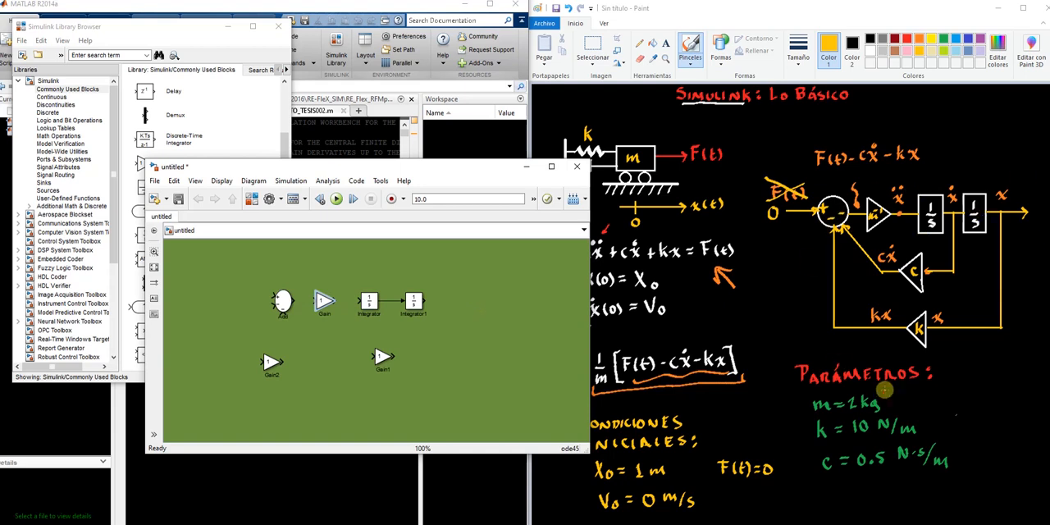
pyautogui.click(345, 353)
pyautogui.click(283, 300)
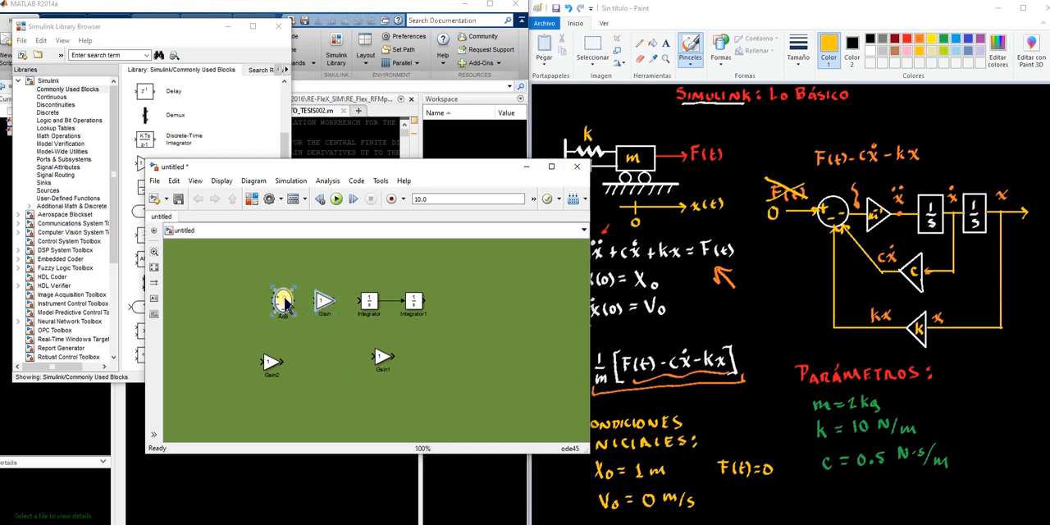
# Connect the Add block's output to the Gain block and the Gain block's output to the first Integrator
pyautogui.keyDown('ctrl'); pyautogui.click(323, 300); pyautogui.keyUp('ctrl')
pyautogui.keyDown('ctrl'); pyautogui.click(372, 302); pyautogui.keyUp('ctrl')
pyautogui.click(325, 363)
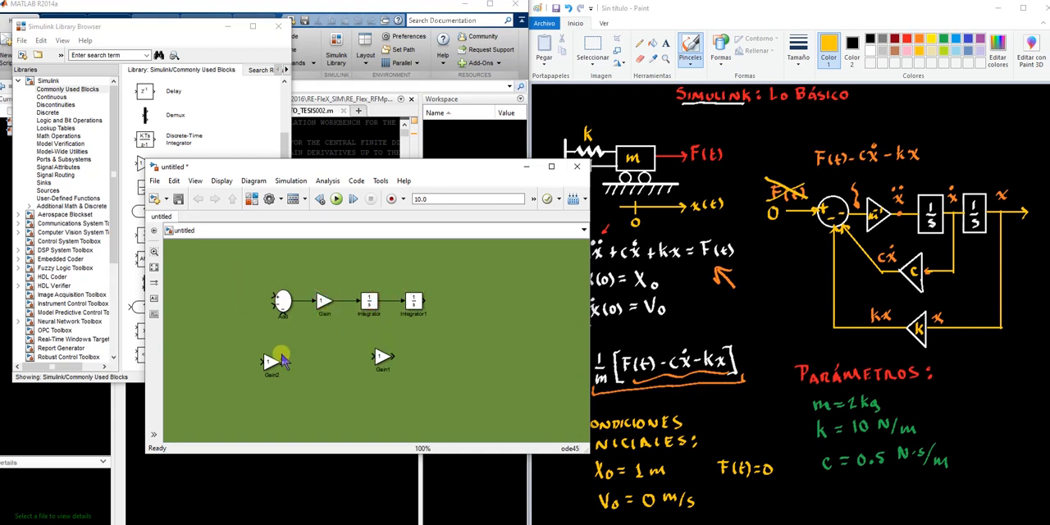
# Stack Gain1 and Gain2 one above the other beneath the space between the Gain block and the first Integrator
pyautogui.click(381, 359)
pyautogui.moveTo(382, 358); pyautogui.dragTo(357, 345)
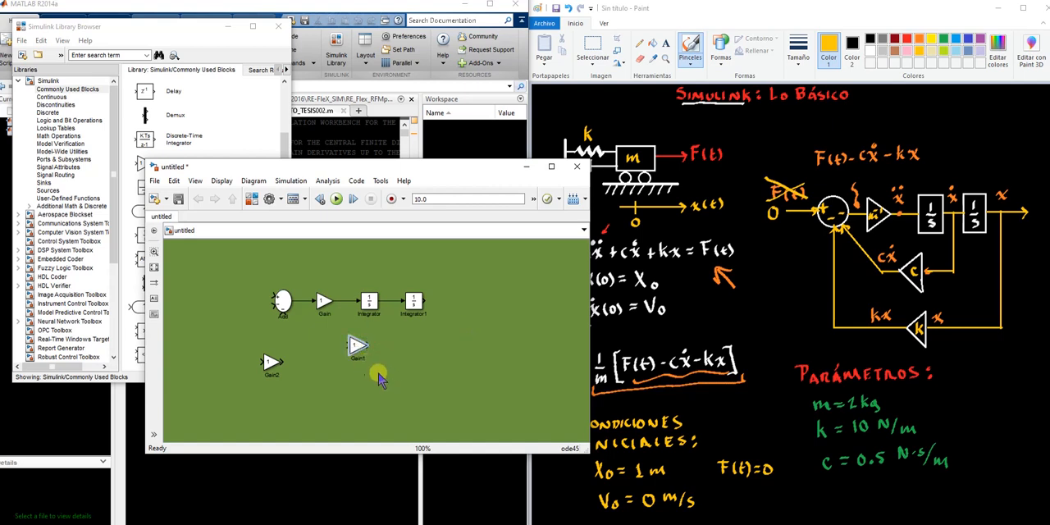
pyautogui.click(268, 363)
pyautogui.moveTo(271, 367); pyautogui.dragTo(363, 380)
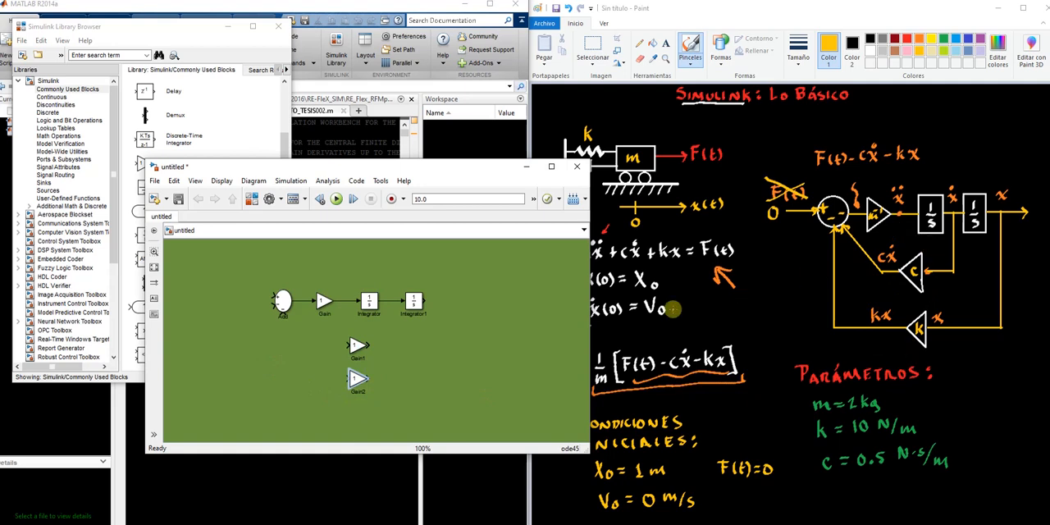
# Flip Gain1 and Gain2 so both feedback blocks point back toward the Add block
pyautogui.click(362, 351)
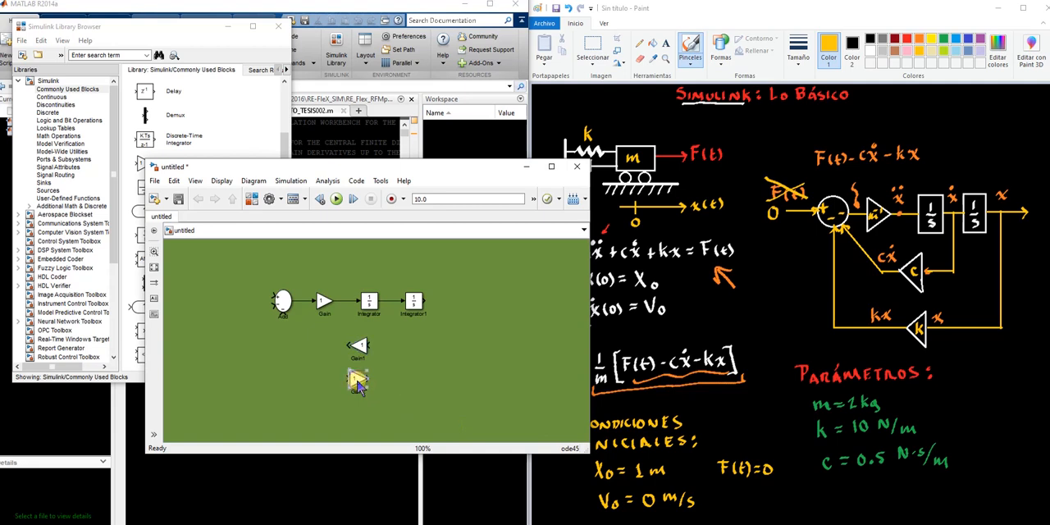
pyautogui.click(409, 350)
pyautogui.click(355, 346)
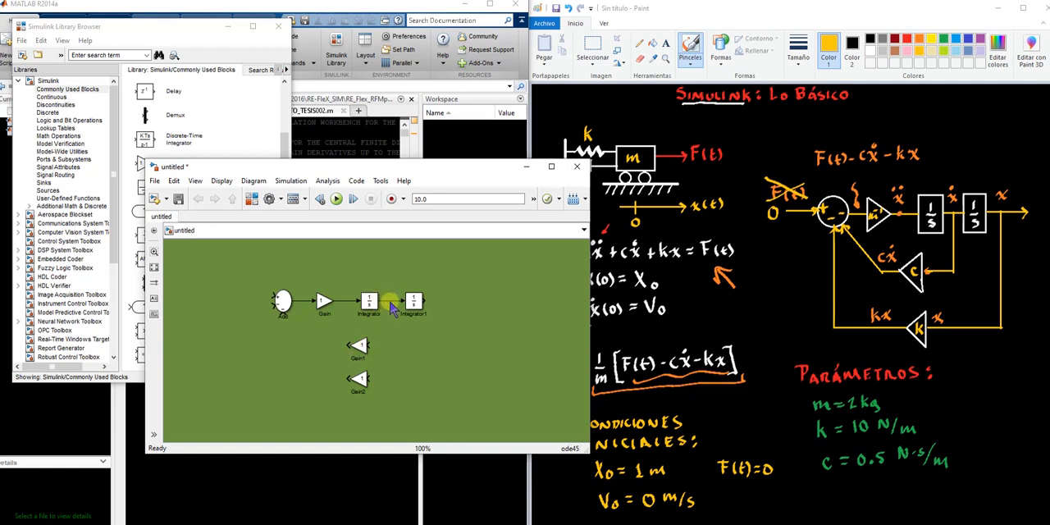
# Wire both feedback loops into the Add block's negative inputs: first Integrator's output through Gain1, Integrator1's output through Gain2
pyautogui.click(368, 303)
pyautogui.click(392, 300)
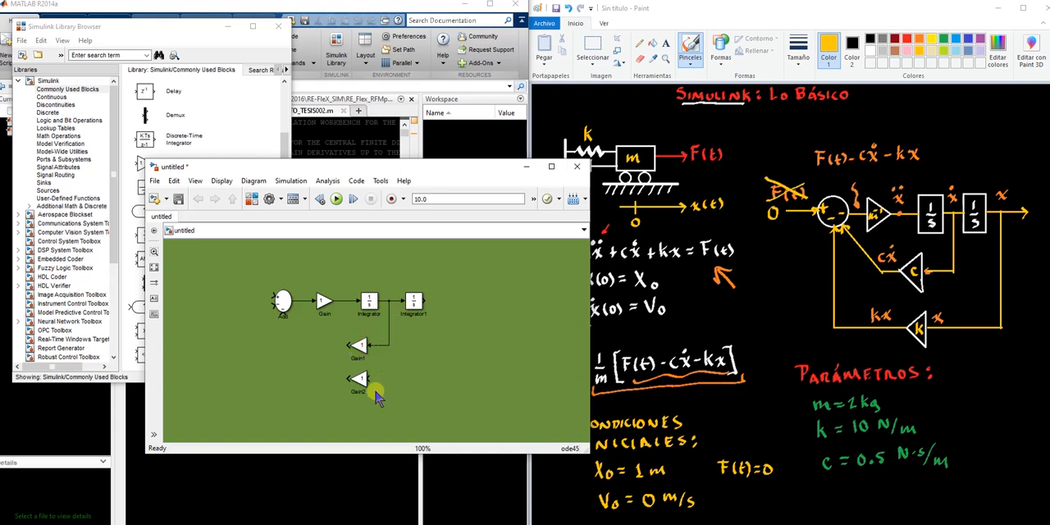
pyautogui.moveTo(424, 300); pyautogui.dragTo(366, 378)
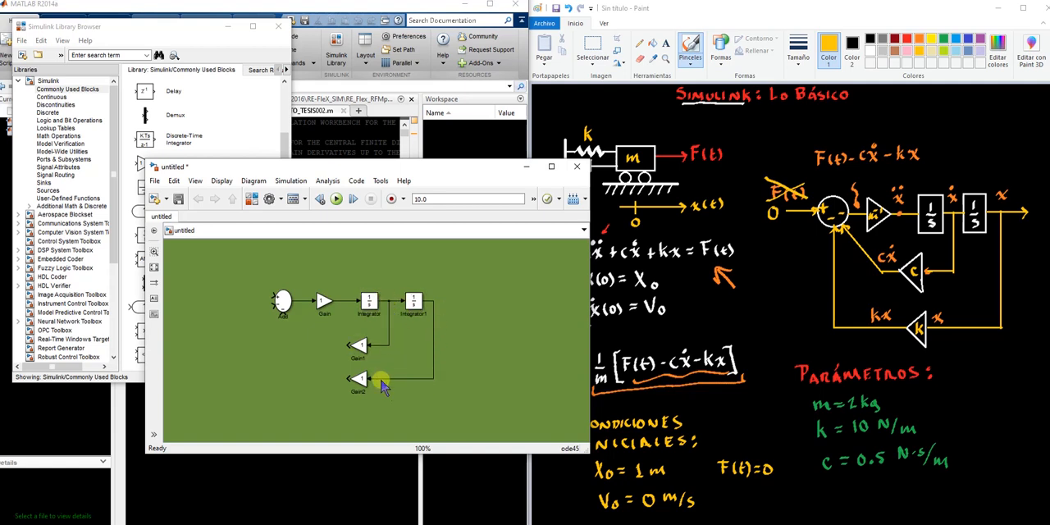
pyautogui.moveTo(349, 345); pyautogui.dragTo(283, 314)
pyautogui.moveTo(349, 378); pyautogui.dragTo(274, 306)
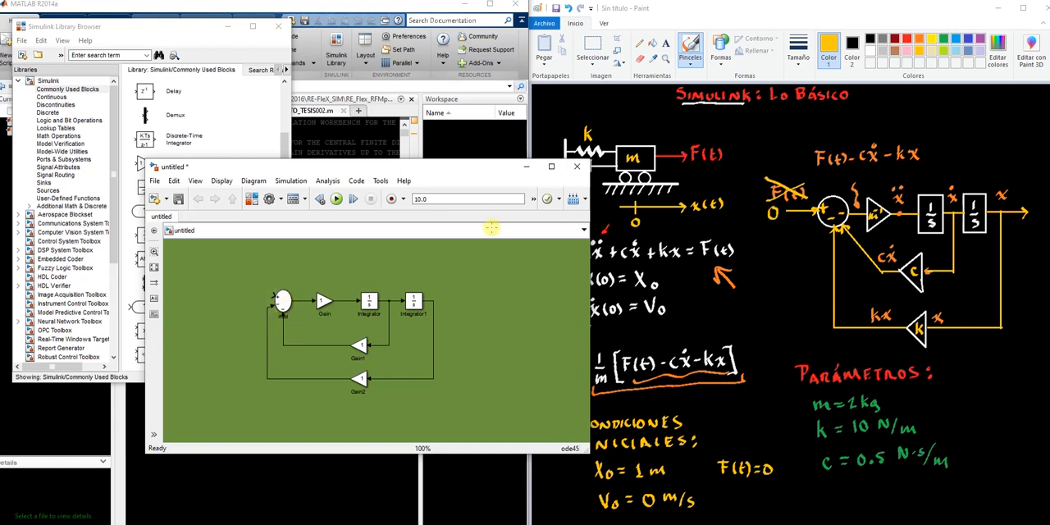
# Add a Constant block from the library before the Add block and connect it to the positive input
pyautogui.click(217, 117)
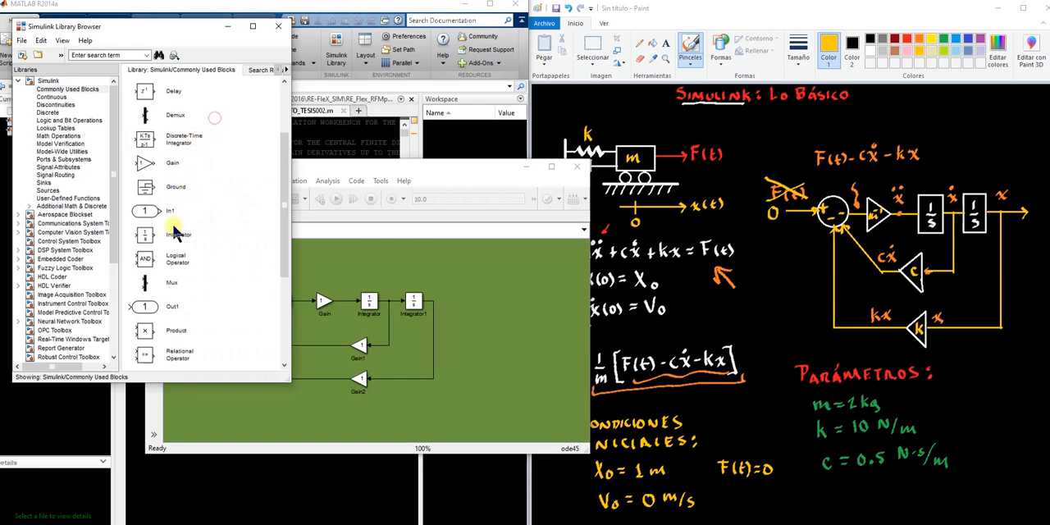
pyautogui.scroll(-1, 168, 305)
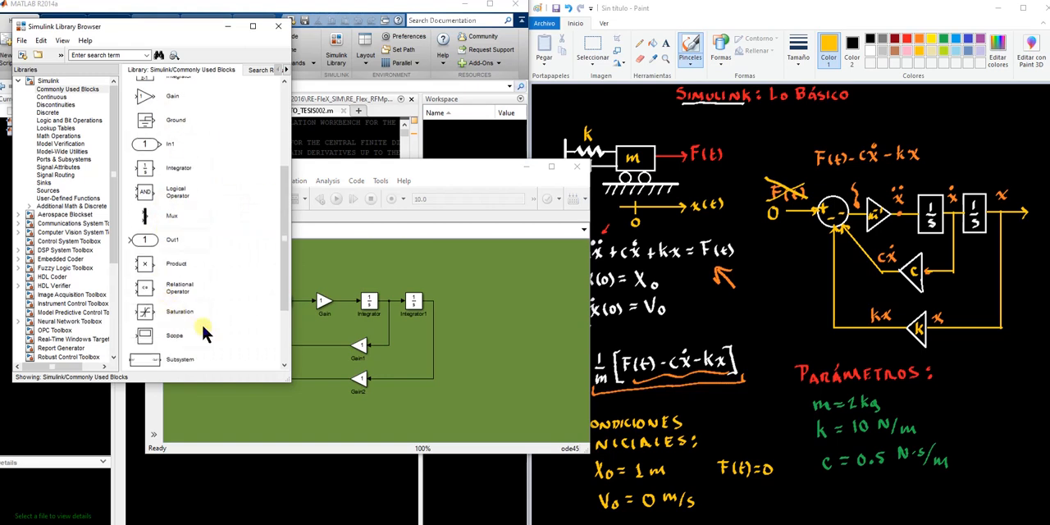
pyautogui.scroll(2, 201, 322)
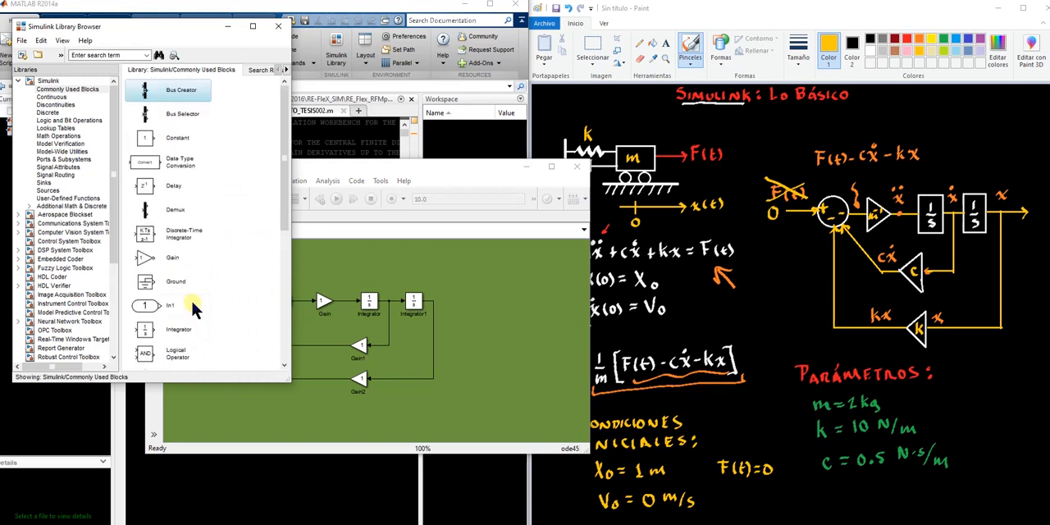
pyautogui.moveTo(149, 141); pyautogui.dragTo(238, 293)
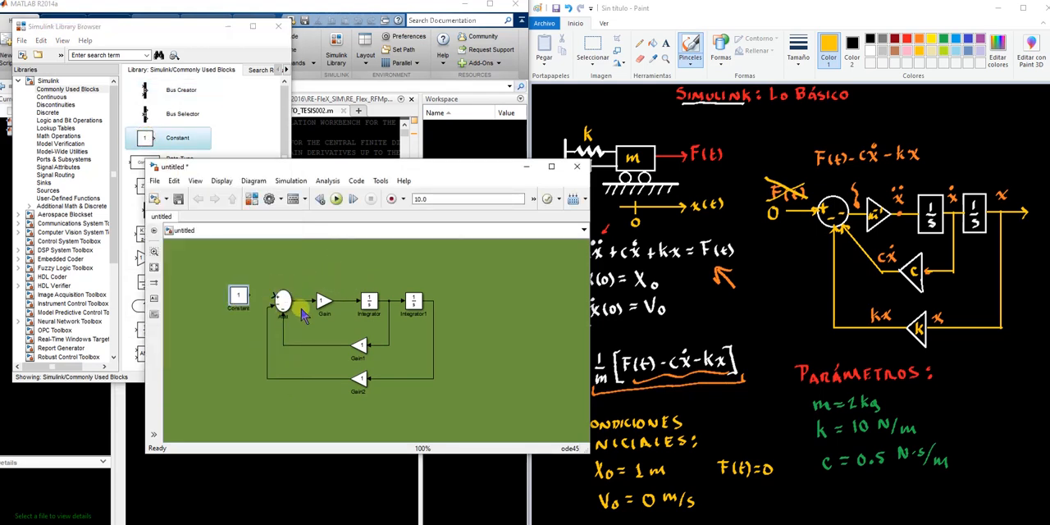
pyautogui.click(237, 295)
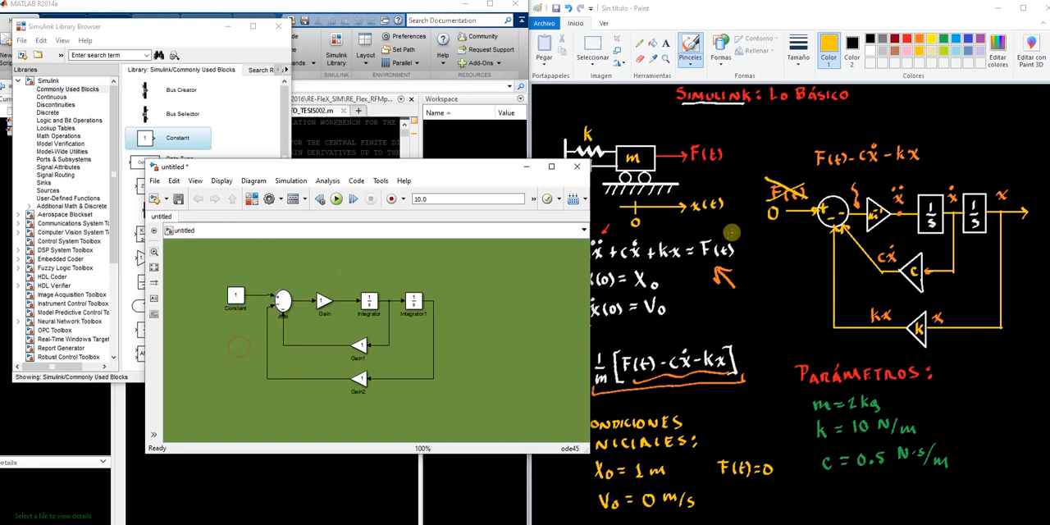
# Set the Constant block's value to 0
pyautogui.doubleClick(237, 297)
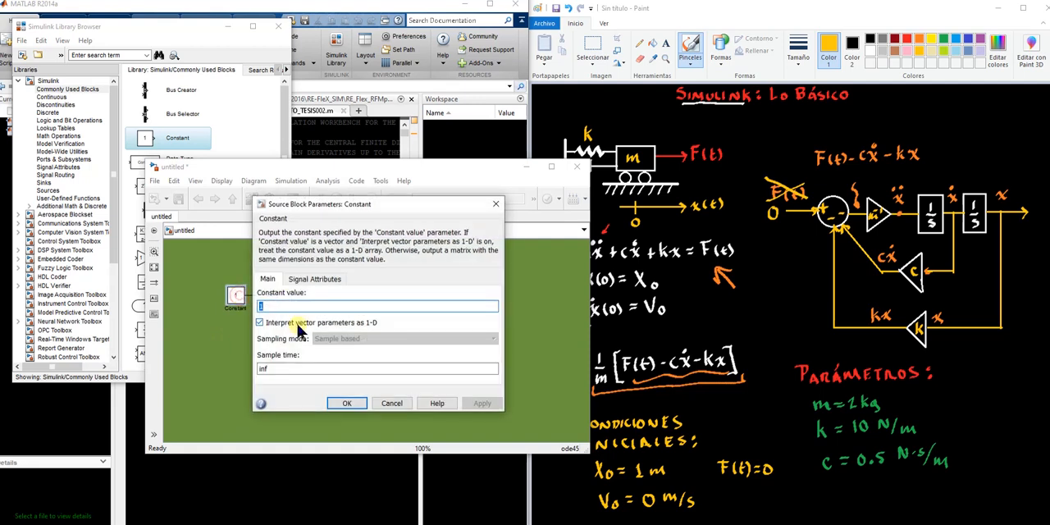
pyautogui.press('BackSpace')
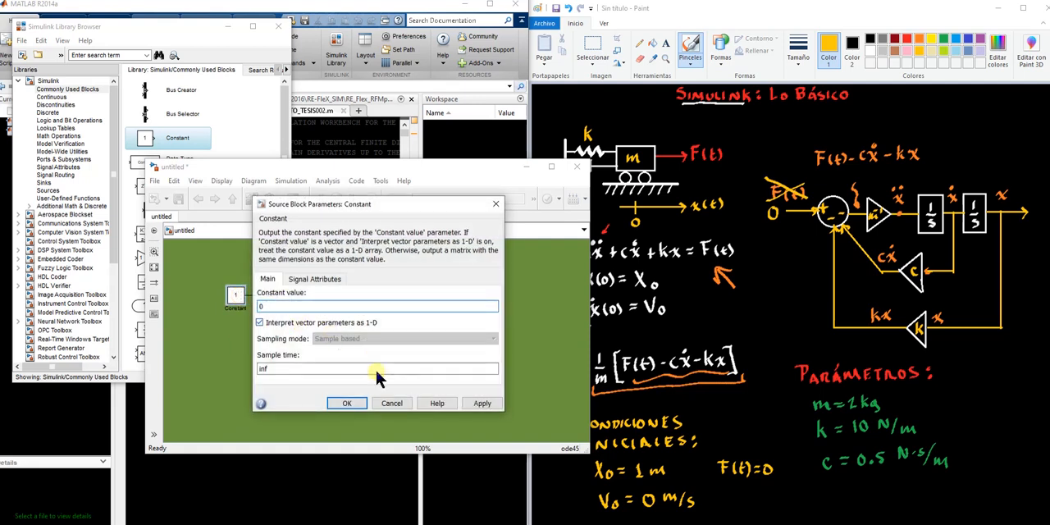
pyautogui.click(347, 403)
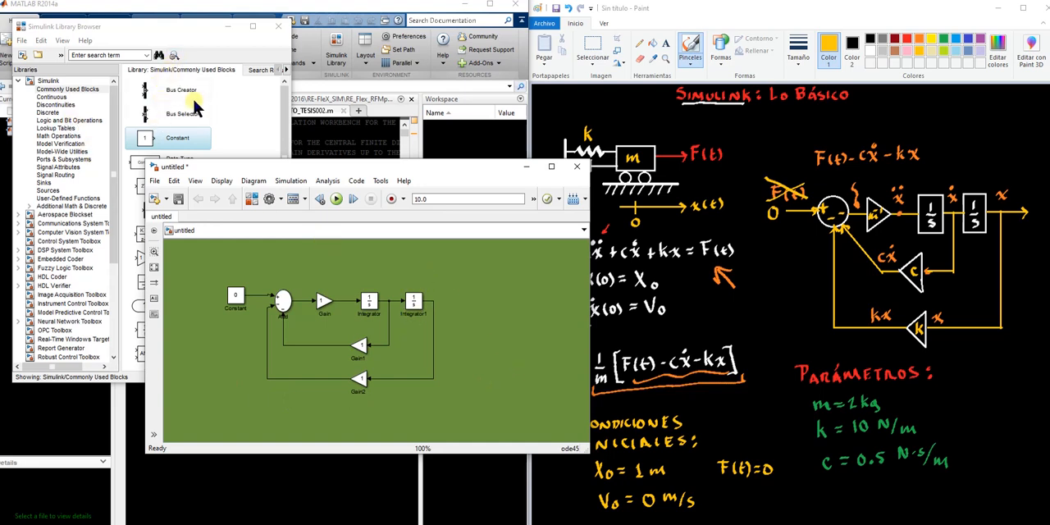
# Add a Scope block from the Sinks library after Integrator1 and connect it to that Integrator's output
pyautogui.click(64, 89)
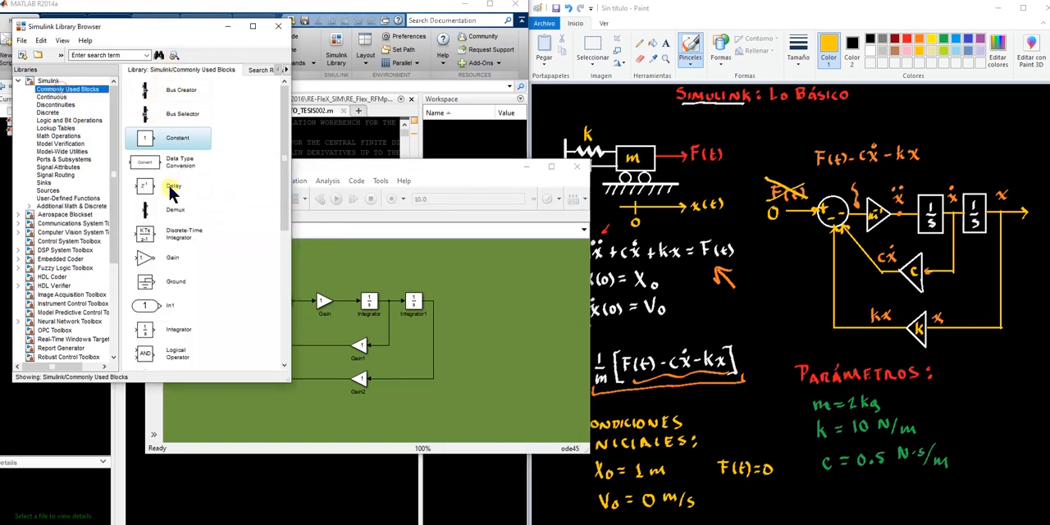
pyautogui.scroll(-1, 184, 220)
pyautogui.scroll(-3, 185, 220)
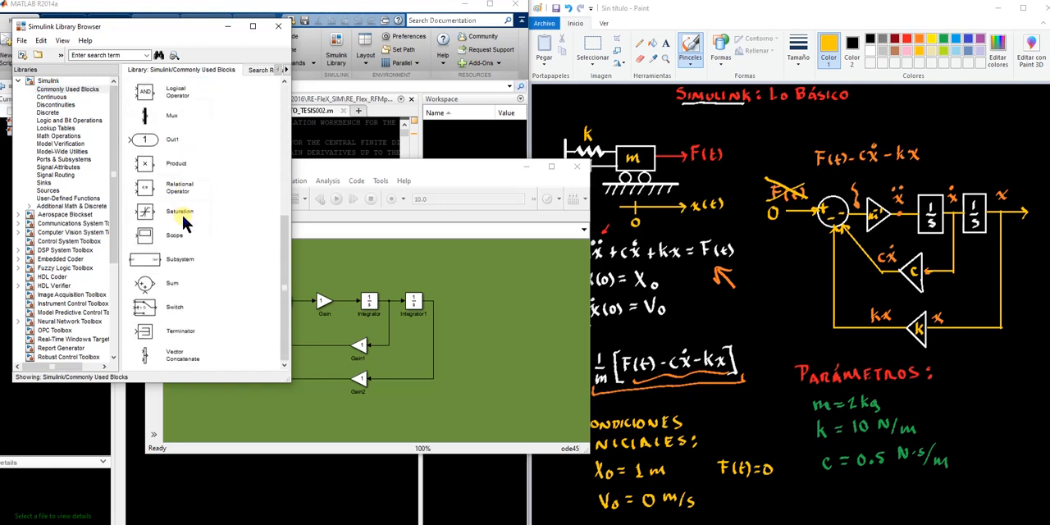
pyautogui.scroll(2, 185, 220)
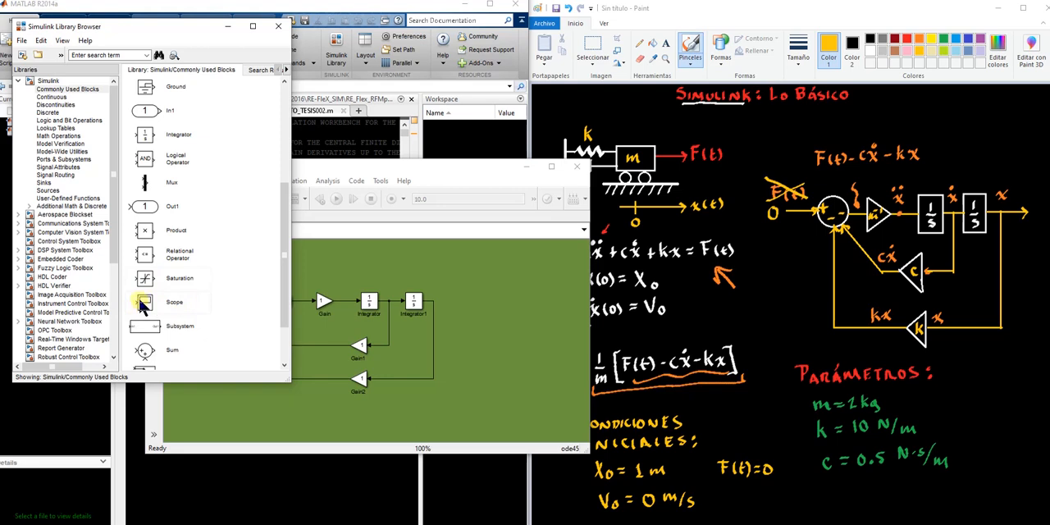
pyautogui.click(46, 183)
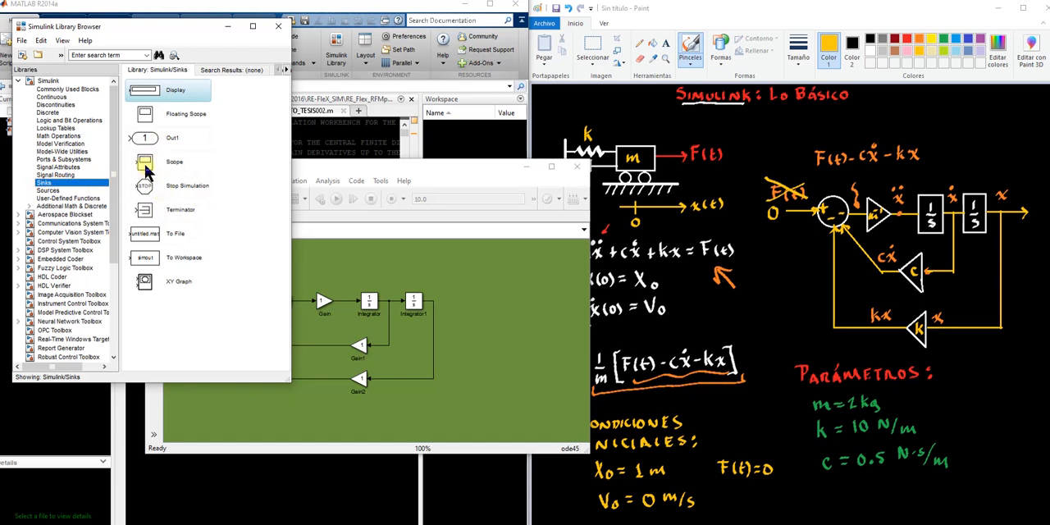
pyautogui.moveTo(146, 168); pyautogui.dragTo(467, 307)
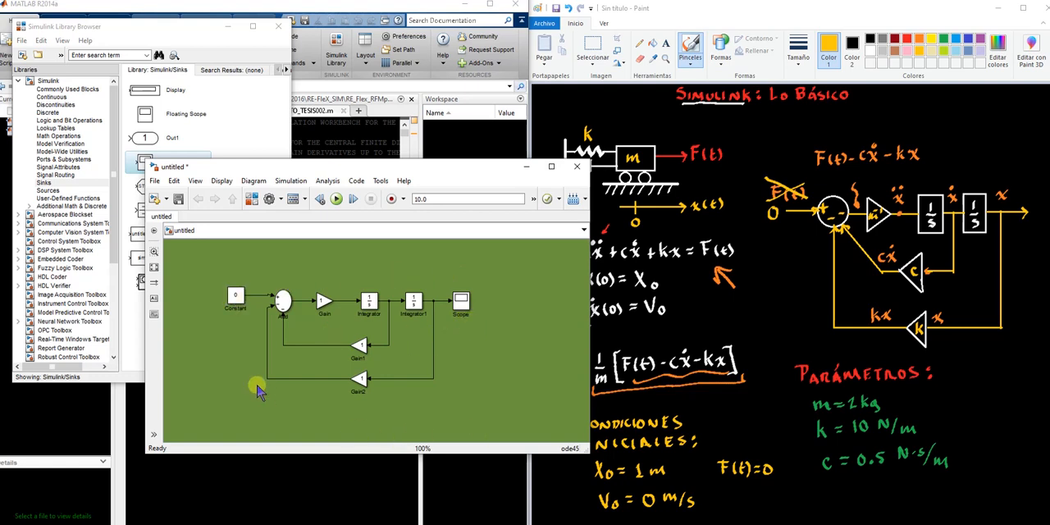
# Set the gain of the Gain block in the main row to 1/m
pyautogui.doubleClick(324, 301)
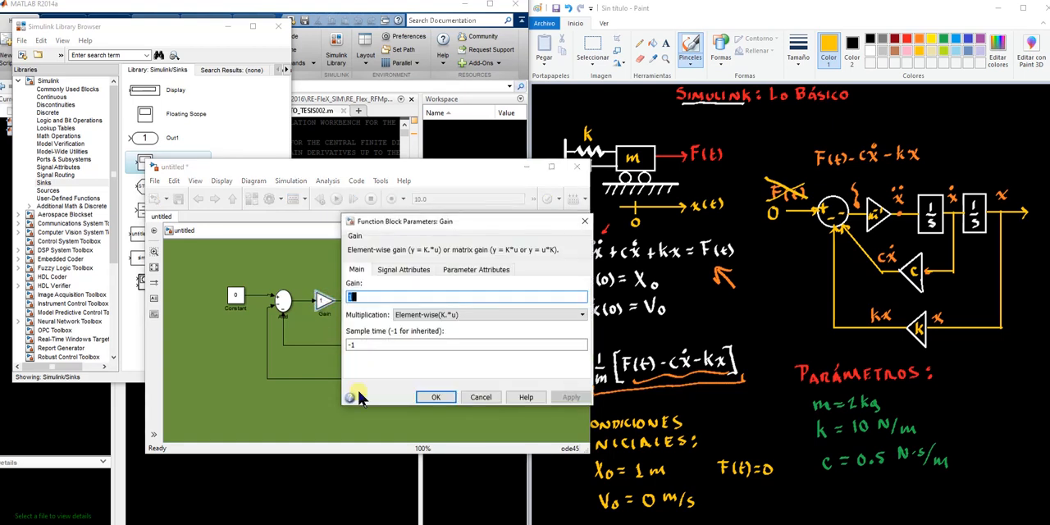
pyautogui.write('1')
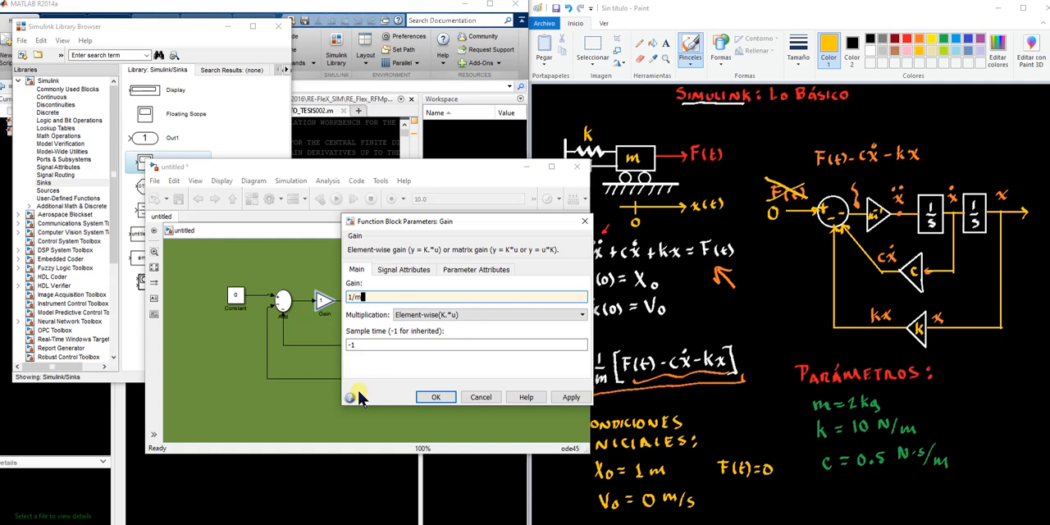
pyautogui.write('/m')
pyautogui.click(571, 397)
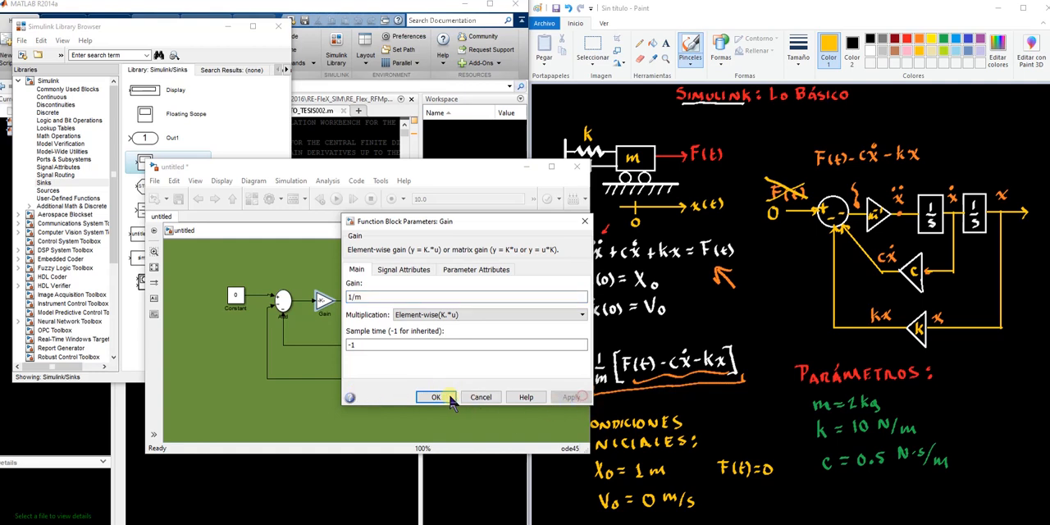
pyautogui.click(435, 397)
# Set the gain of Gain1, the upper feedback block, to c
pyautogui.doubleClick(361, 346)
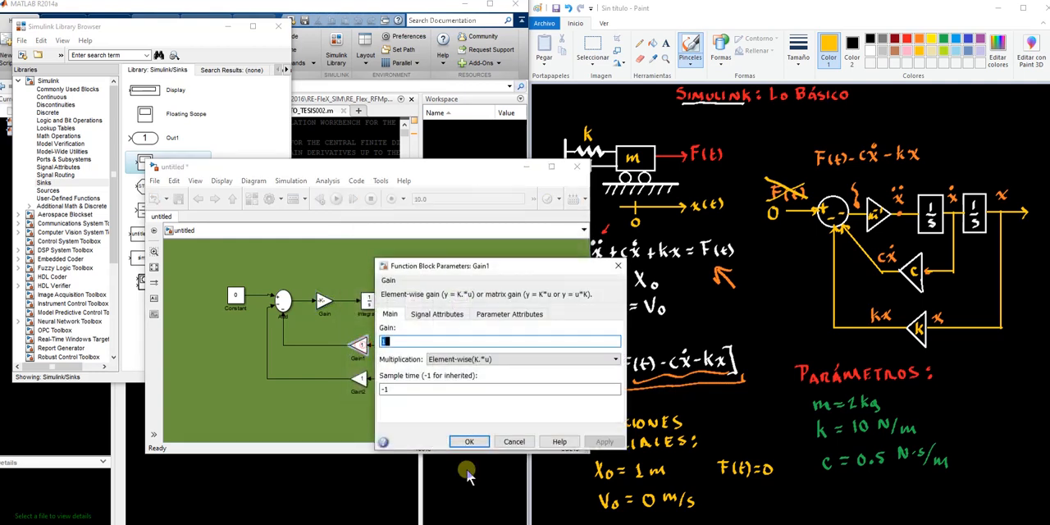
pyautogui.write('c')
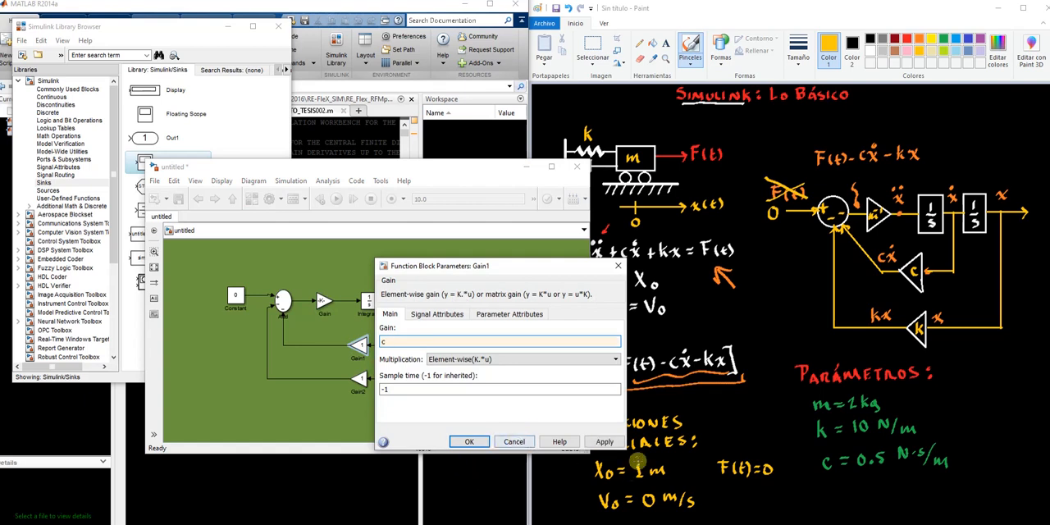
pyautogui.click(605, 441)
pyautogui.click(469, 441)
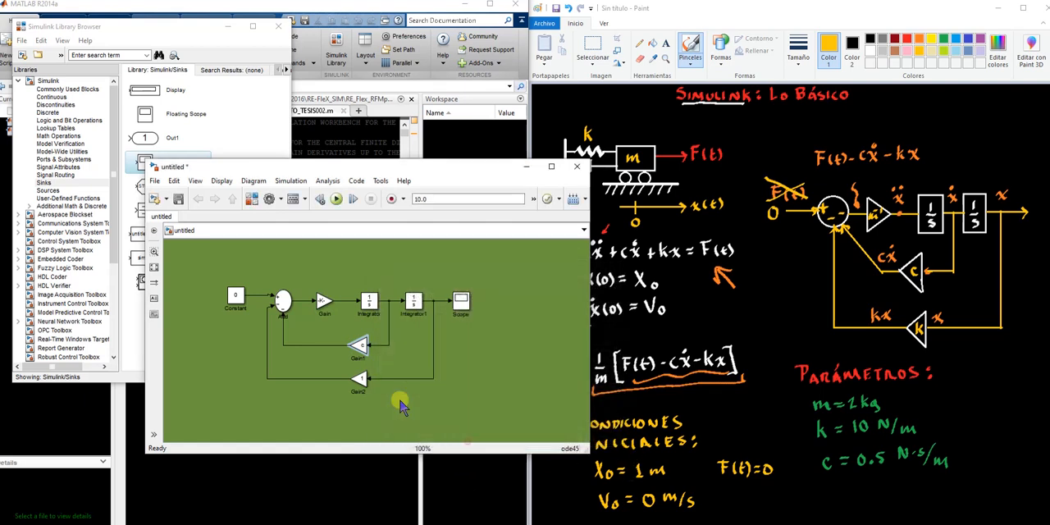
# Set the gain of Gain2, the lower feedback block, to k
pyautogui.doubleClick(362, 383)
pyautogui.write('k')
pyautogui.click(601, 475)
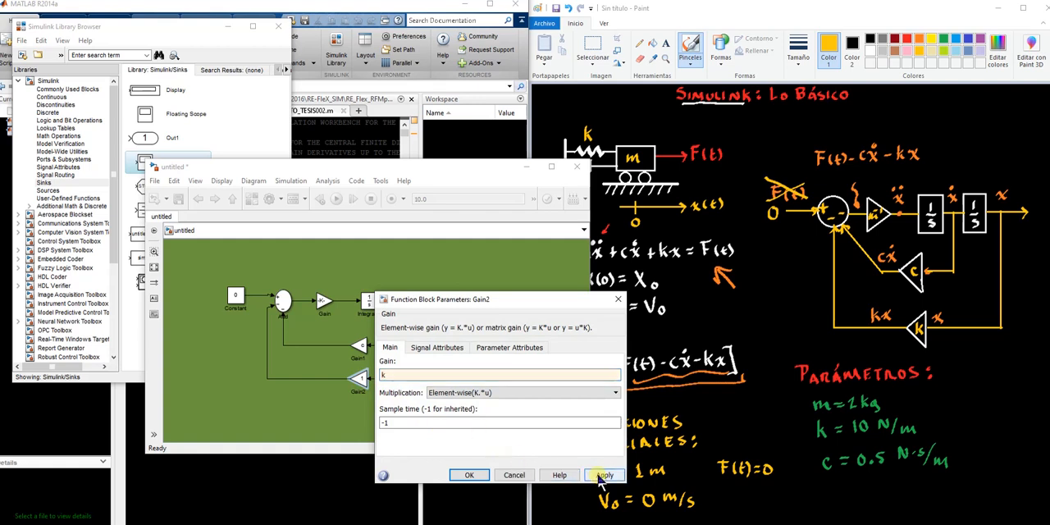
pyautogui.click(475, 475)
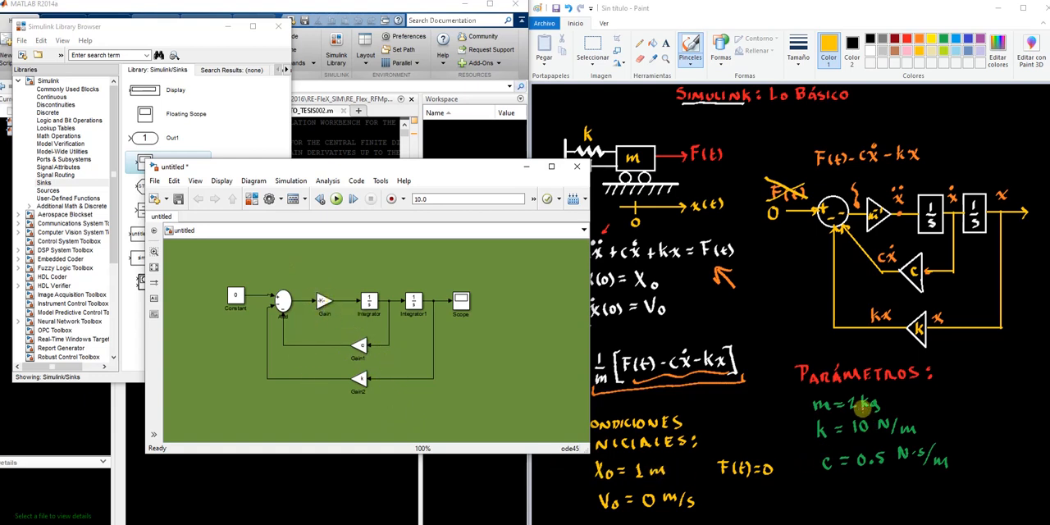
# Check the gain expression of the Gain block in the main row and close its parameters without changes
pyautogui.doubleClick(324, 305)
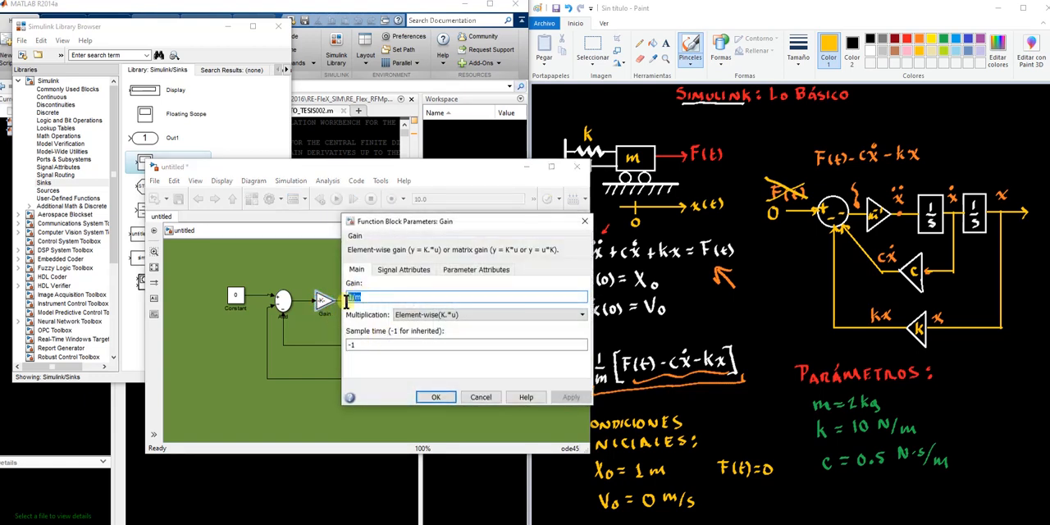
pyautogui.click(437, 397)
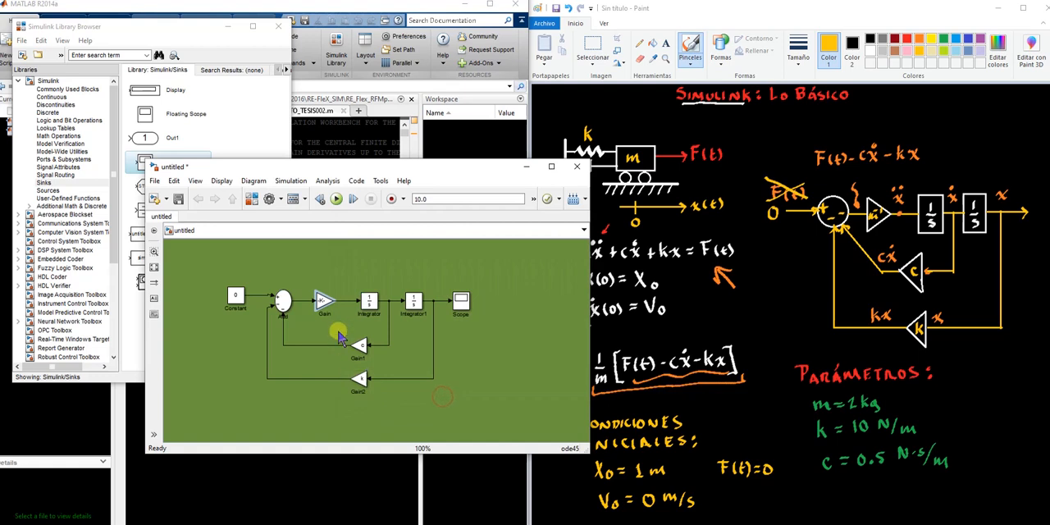
pyautogui.click(320, 300)
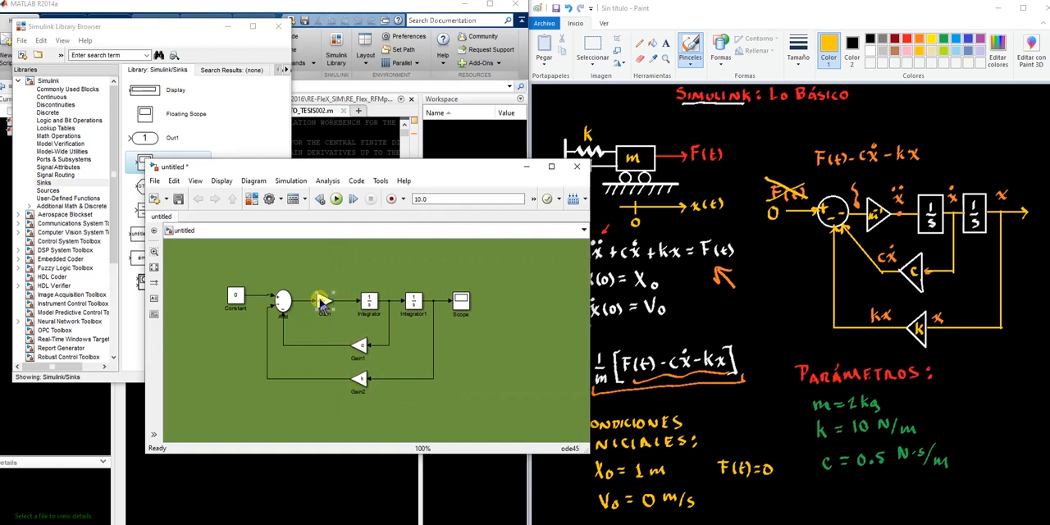
pyautogui.click(334, 293)
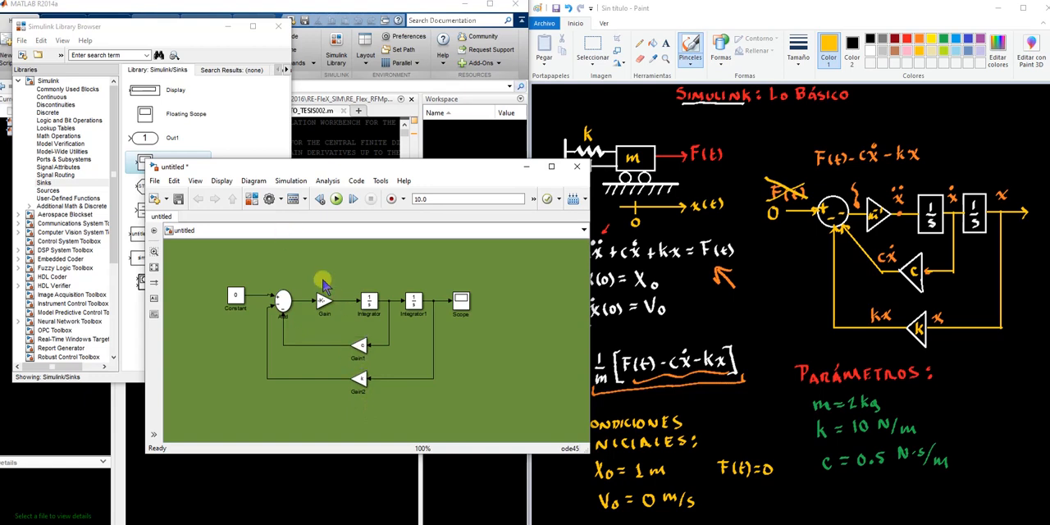
pyautogui.click(356, 385)
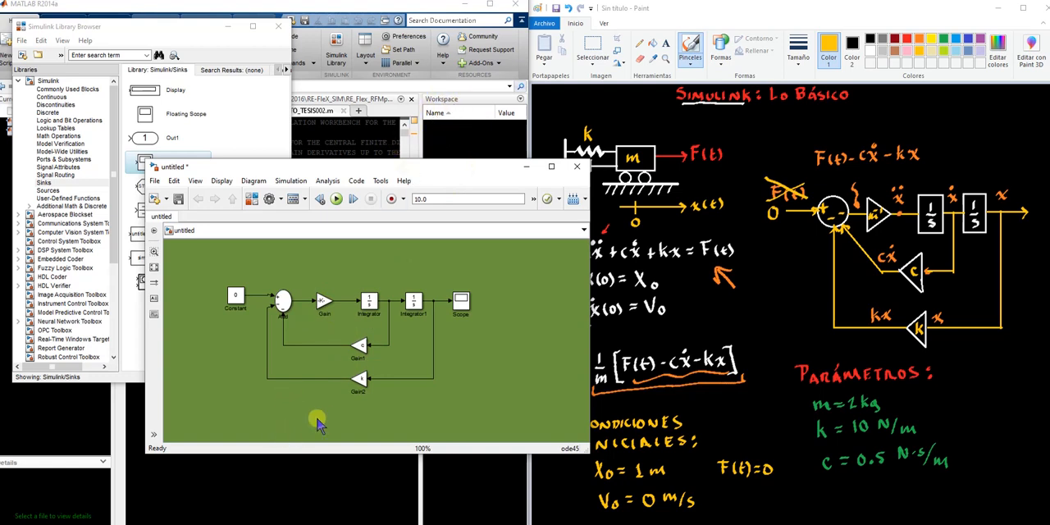
# Switch to the MATLAB Command Window and define the variables m=2, k=10 and c=0.5
pyautogui.click(250, 469)
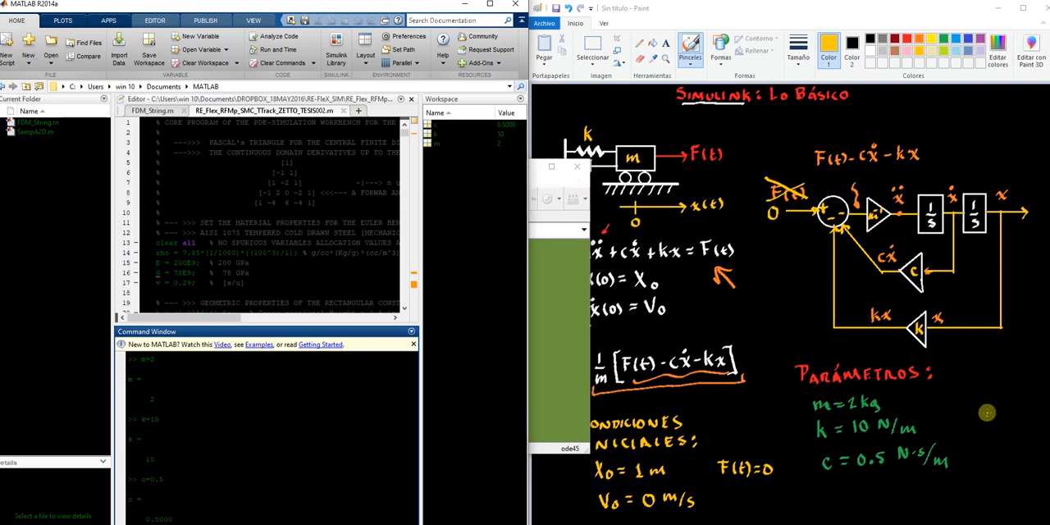
# Switch back to the Simulink model, run the simulation, examine the Scope output at full-screen size and close the Scope
pyautogui.click(550, 185)
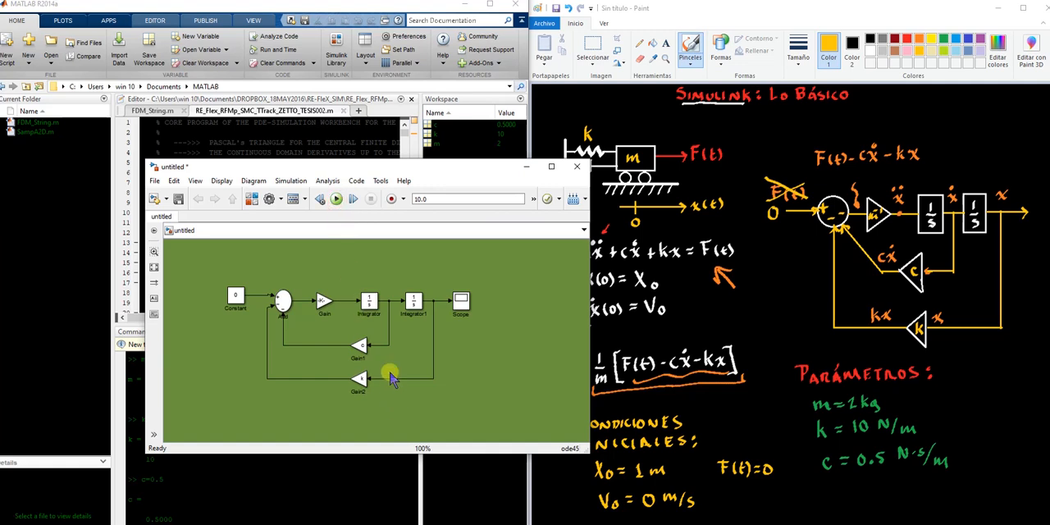
pyautogui.click(337, 200)
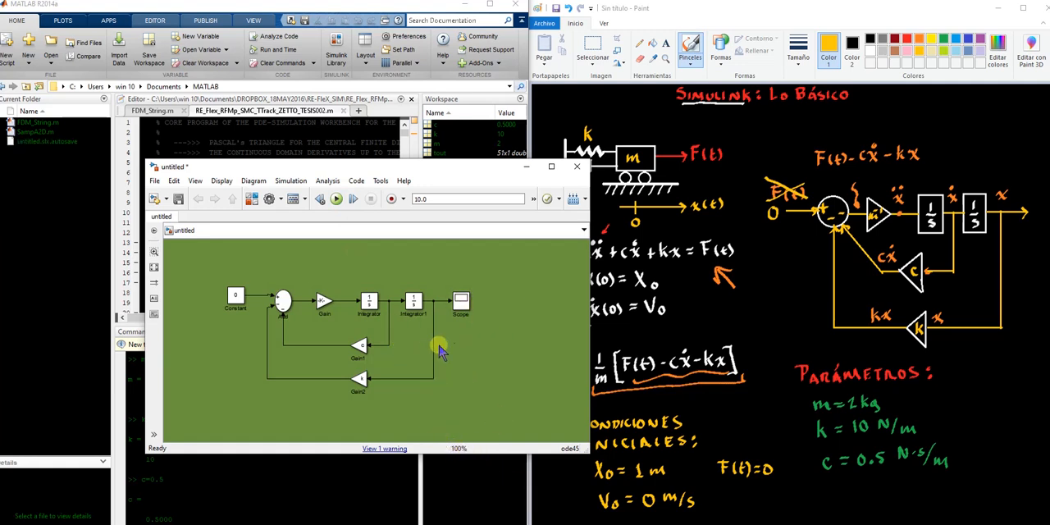
pyautogui.doubleClick(461, 302)
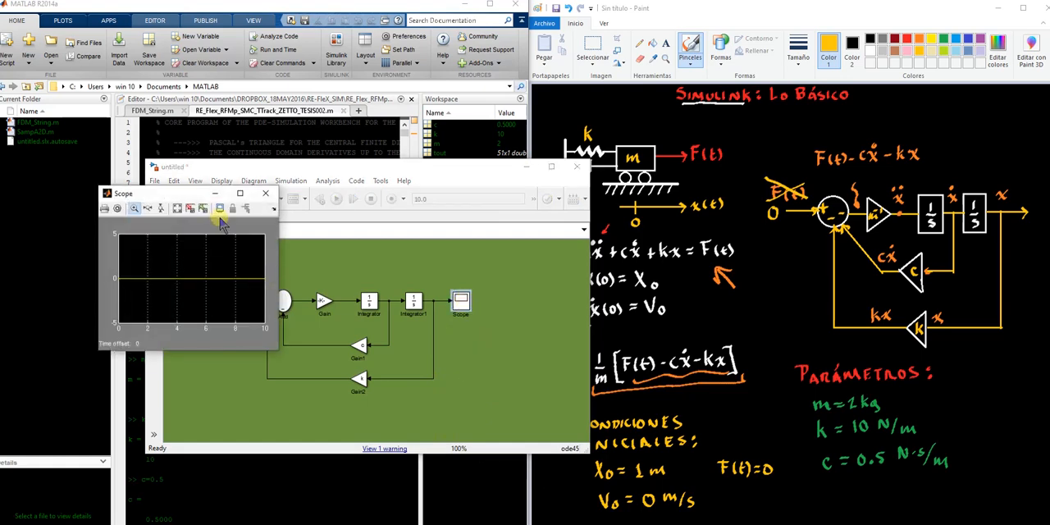
pyautogui.click(240, 192)
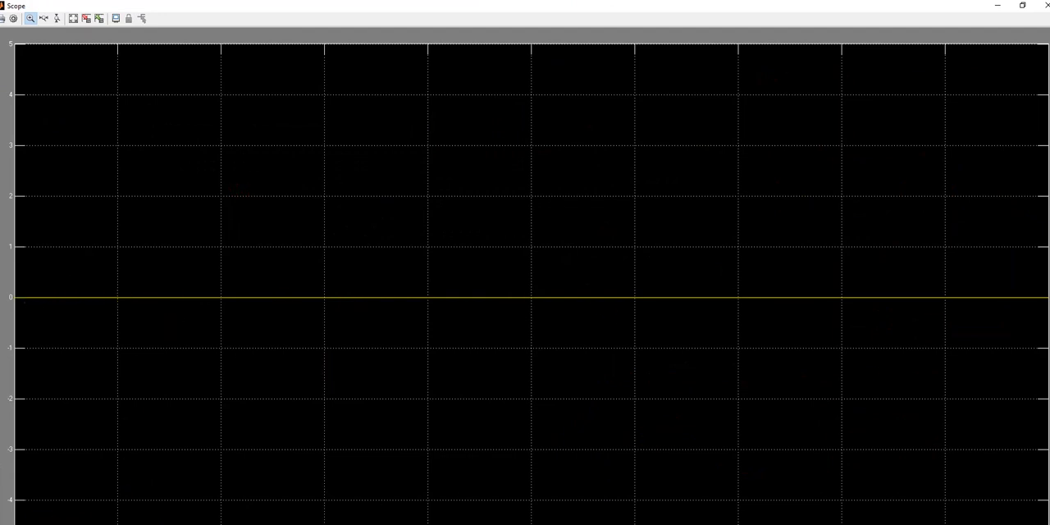
pyautogui.click(1023, 7)
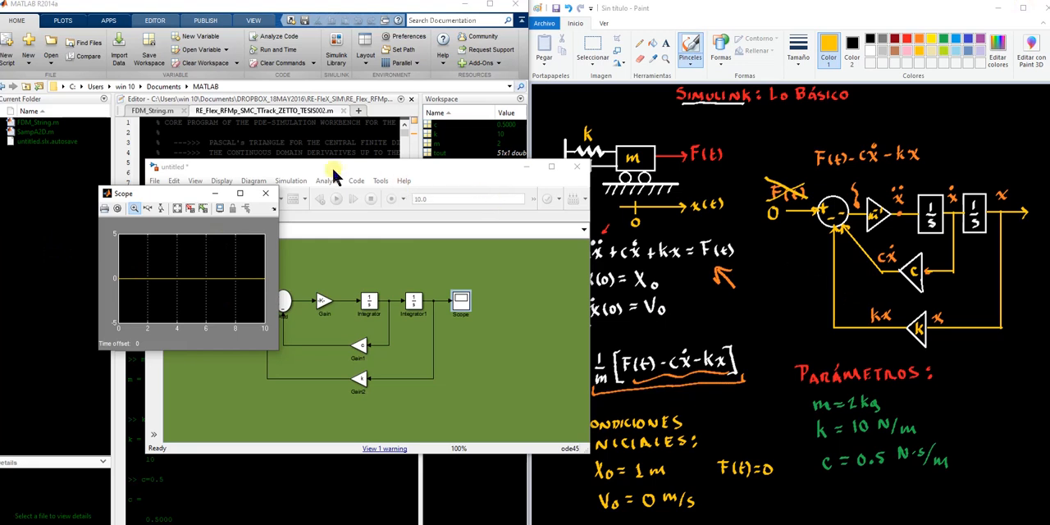
pyautogui.click(268, 195)
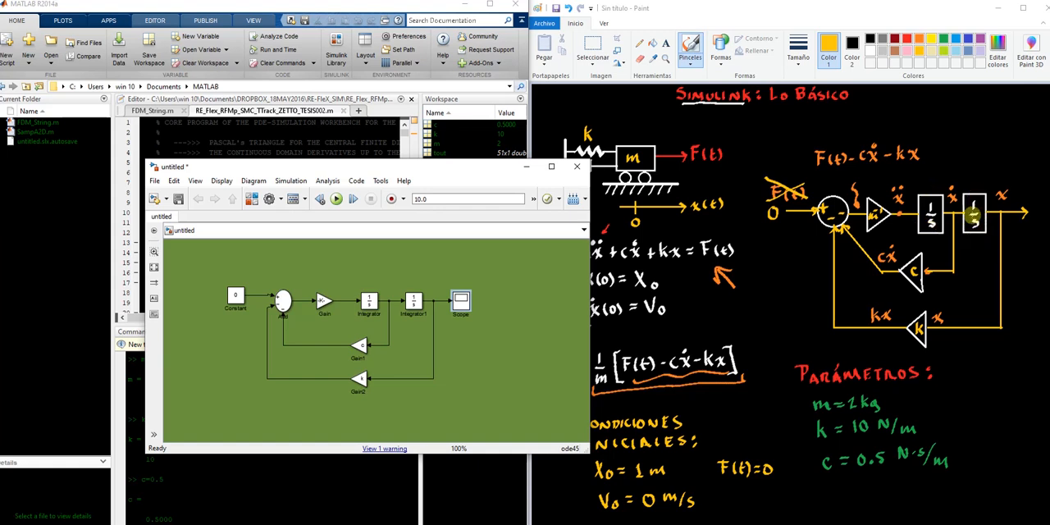
# Set the initial condition of Integrator1, the second integrator, to 1 and apply it
pyautogui.doubleClick(413, 301)
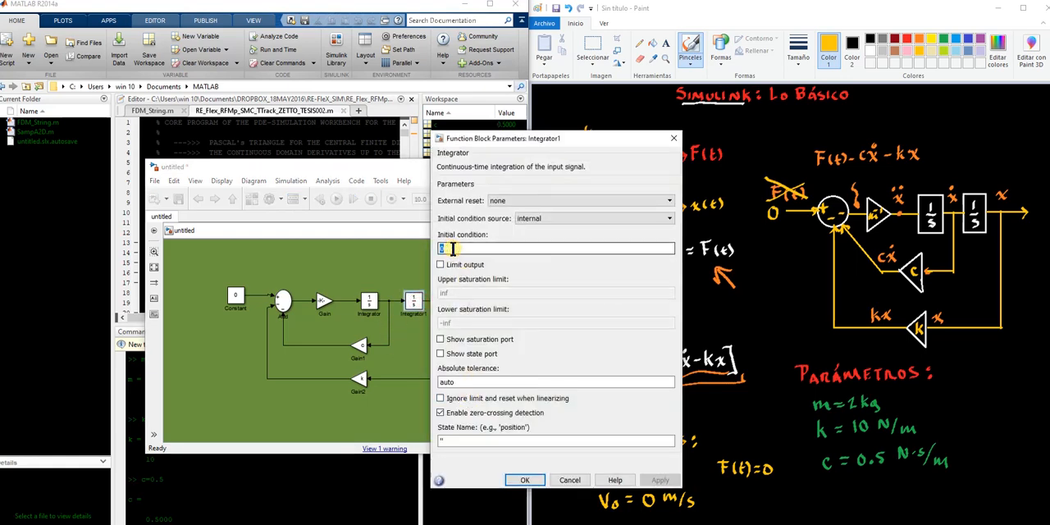
pyautogui.press('BackSpace')
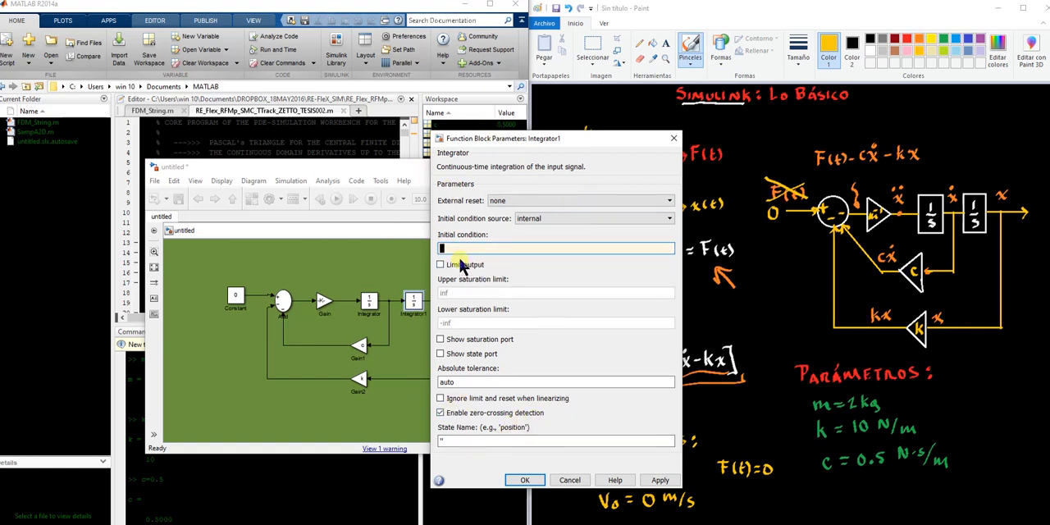
pyautogui.write('1')
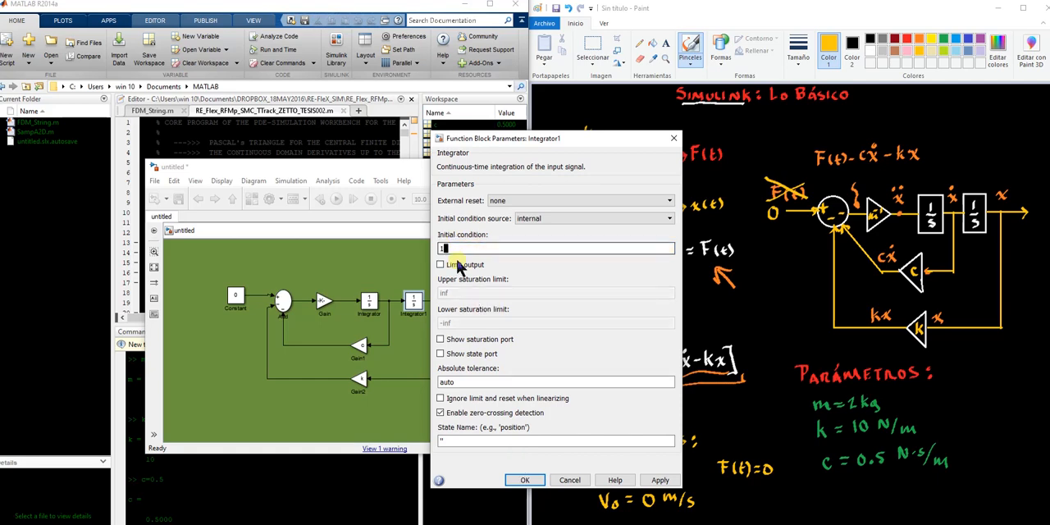
pyautogui.click(659, 483)
pyautogui.click(523, 480)
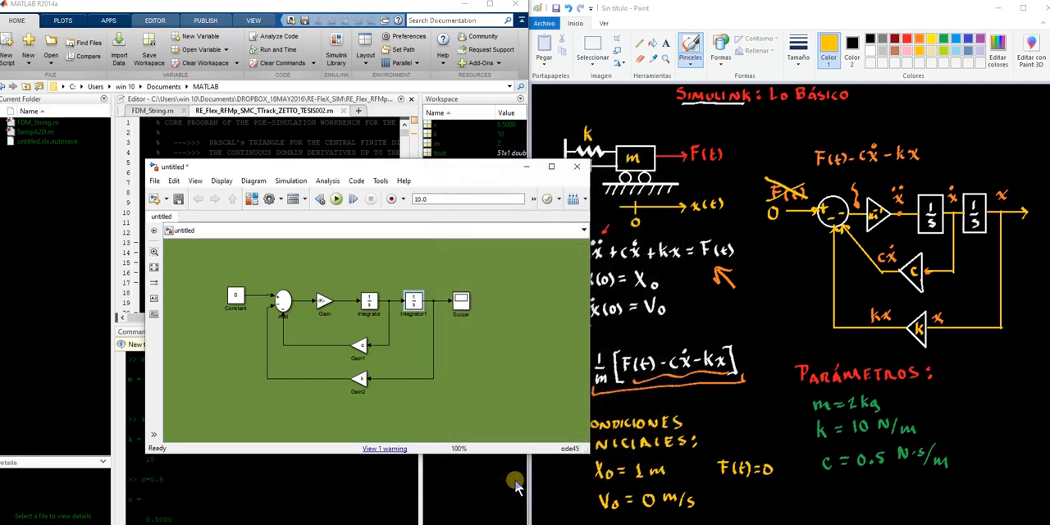
pyautogui.click(462, 386)
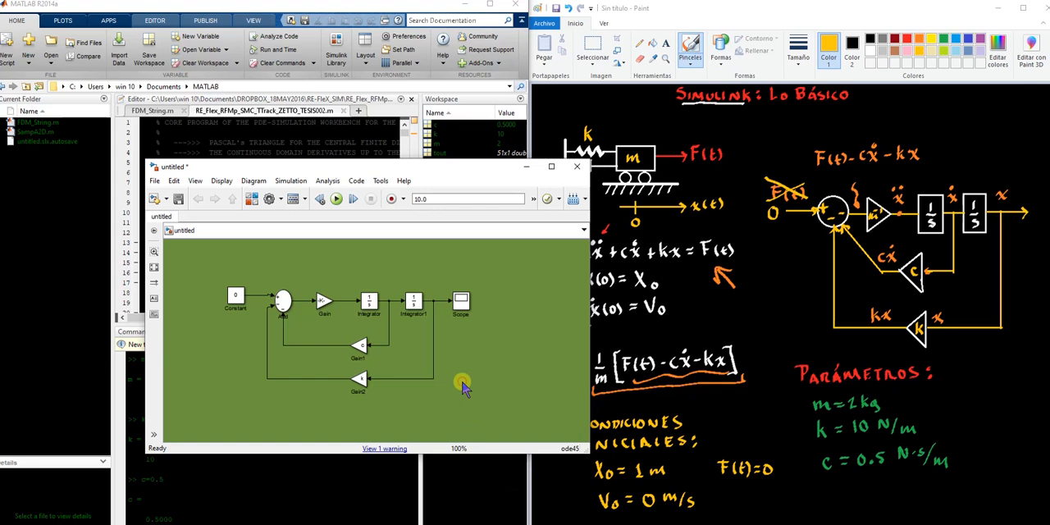
# Rerun the simulation with the new initial condition, examine the response in the enlarged Scope and close it
pyautogui.click(337, 201)
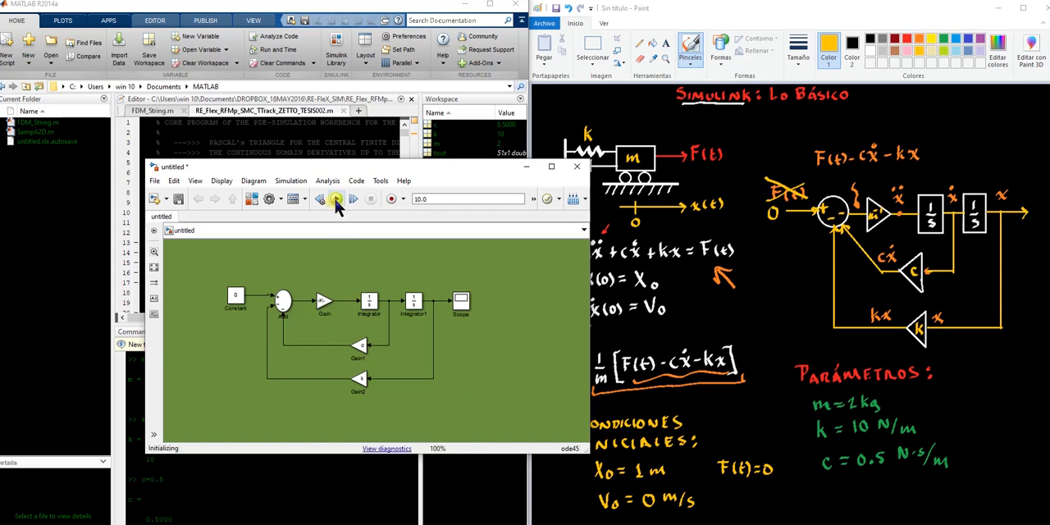
pyautogui.doubleClick(462, 304)
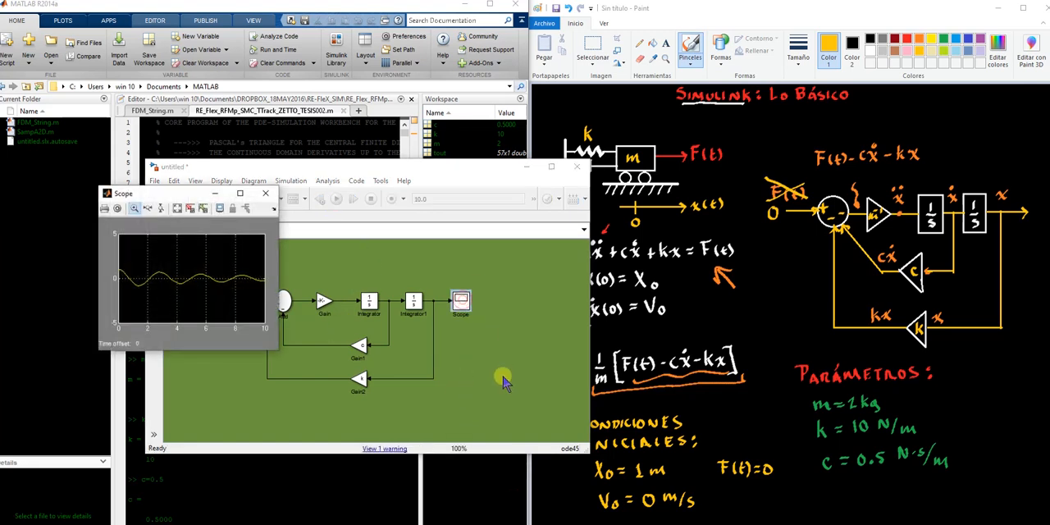
pyautogui.click(241, 195)
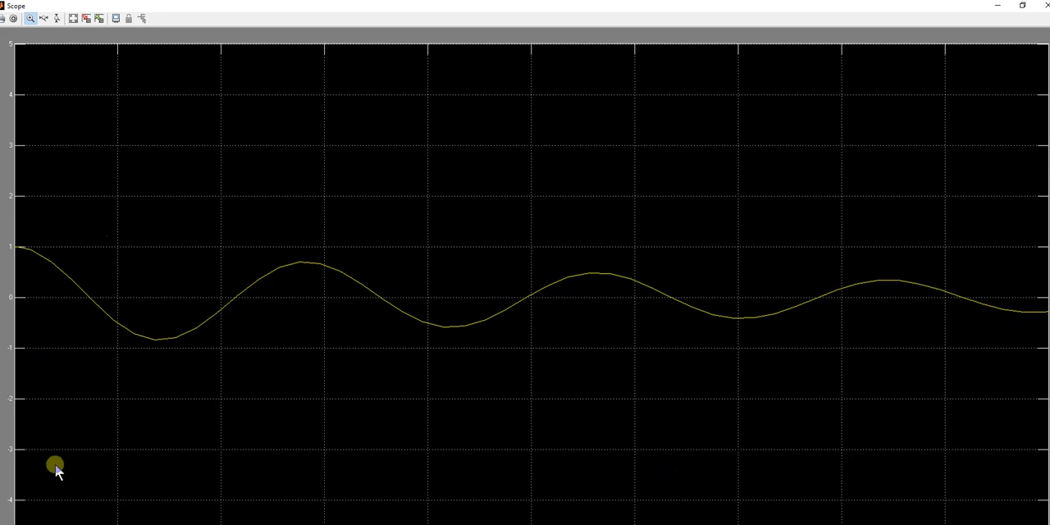
pyautogui.click(1023, 6)
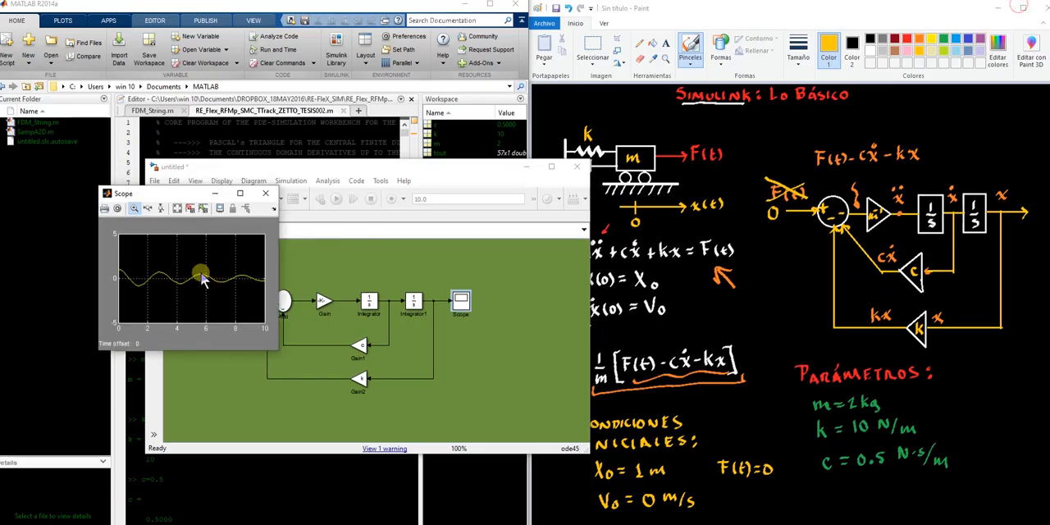
pyautogui.click(266, 195)
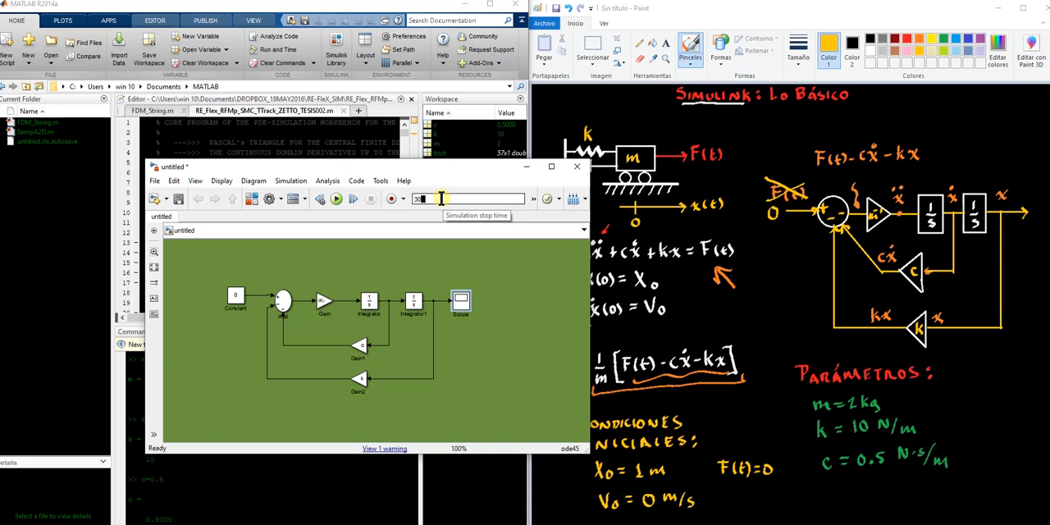
# Set the simulation stop time to 30 and run the model again
pyautogui.click(420, 243)
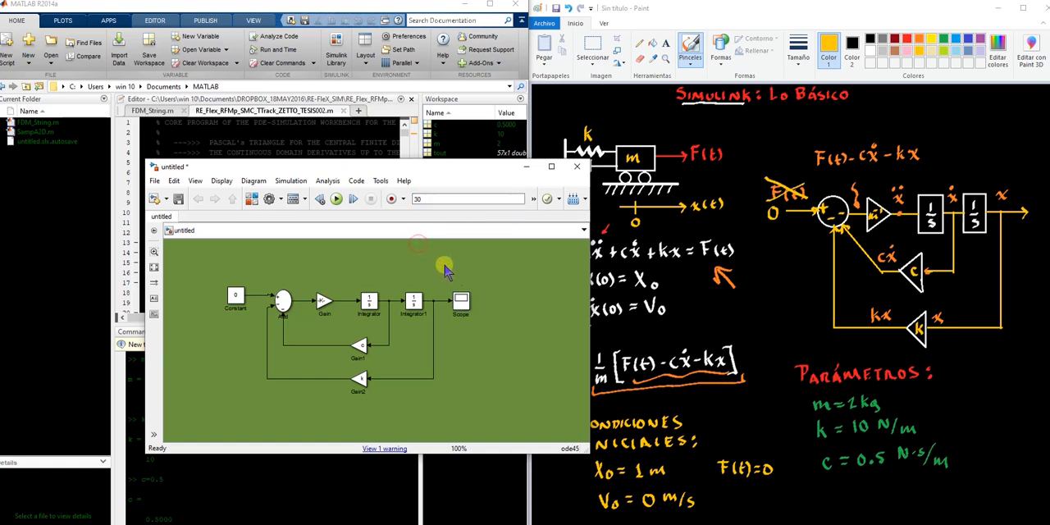
pyautogui.moveTo(428, 198); pyautogui.dragTo(415, 197)
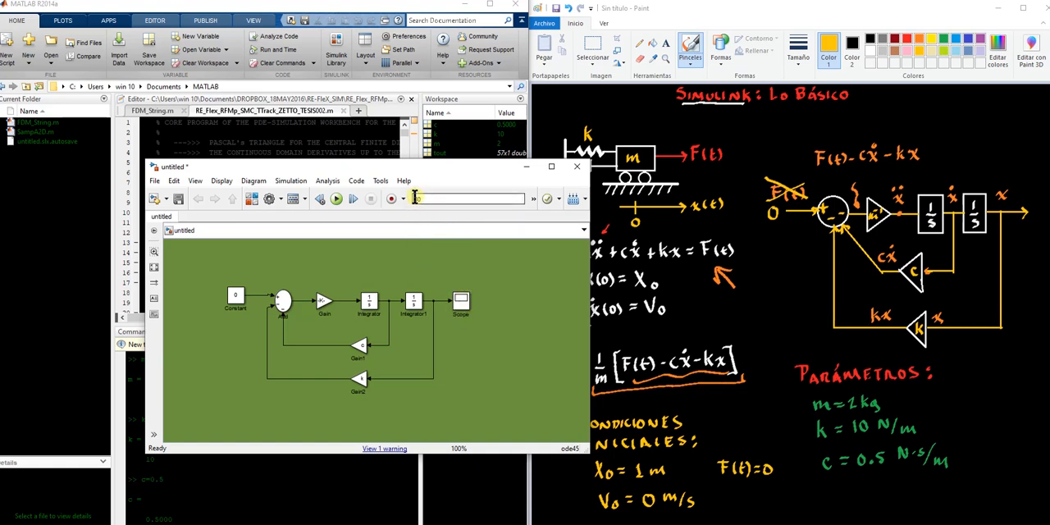
pyautogui.click(334, 206)
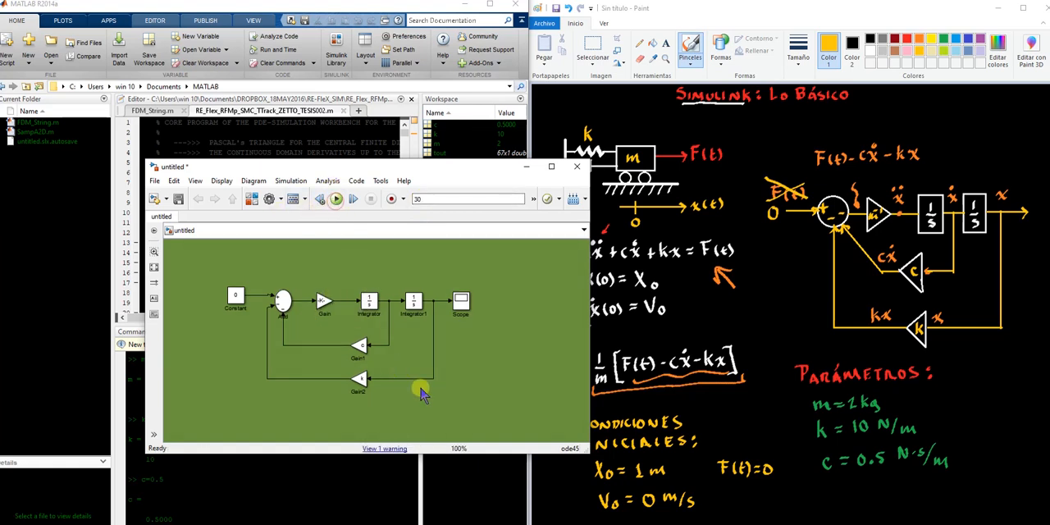
# Open the Scope, autoscale its plot and examine the displacement curve over the whole simulation time at full-screen size
pyautogui.doubleClick(463, 303)
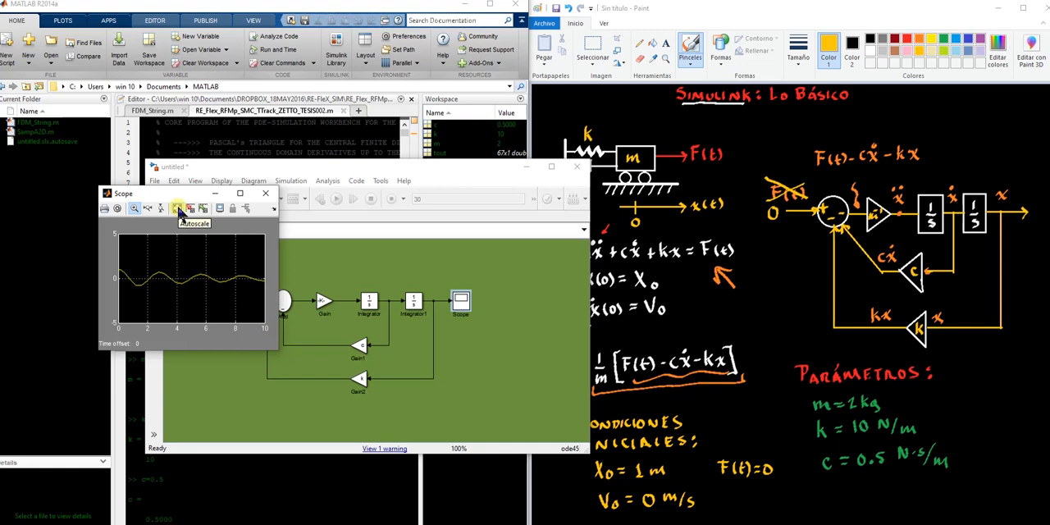
pyautogui.click(177, 209)
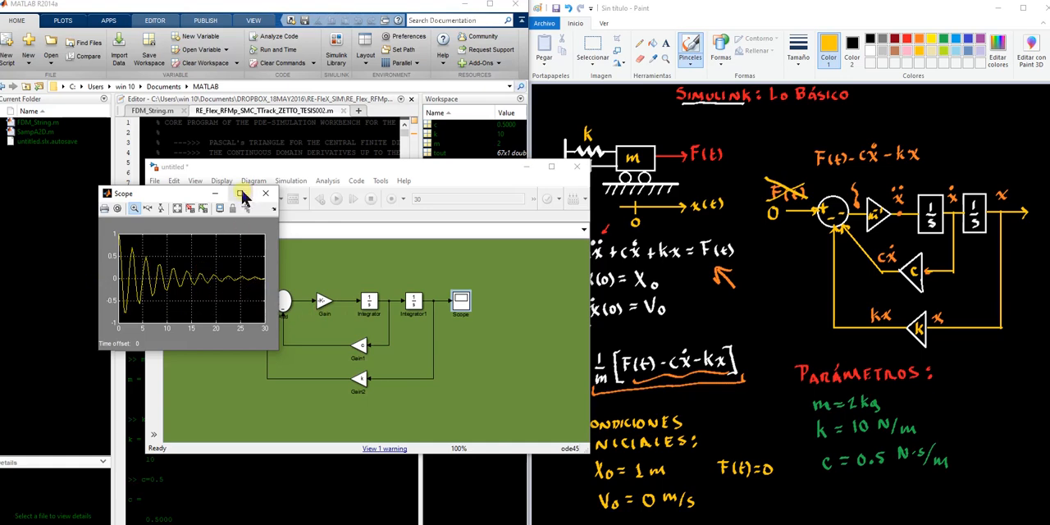
pyautogui.click(243, 195)
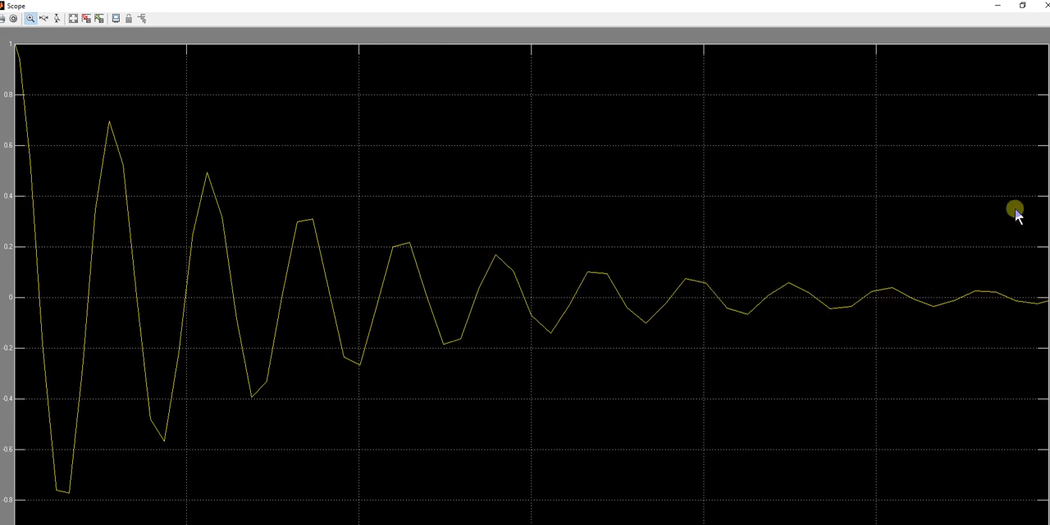
pyautogui.click(1023, 8)
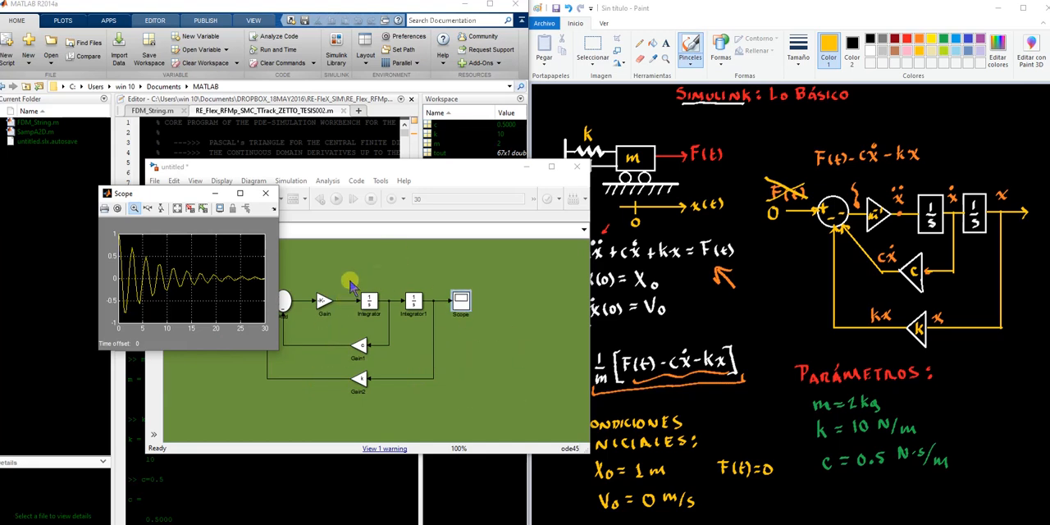
pyautogui.click(458, 327)
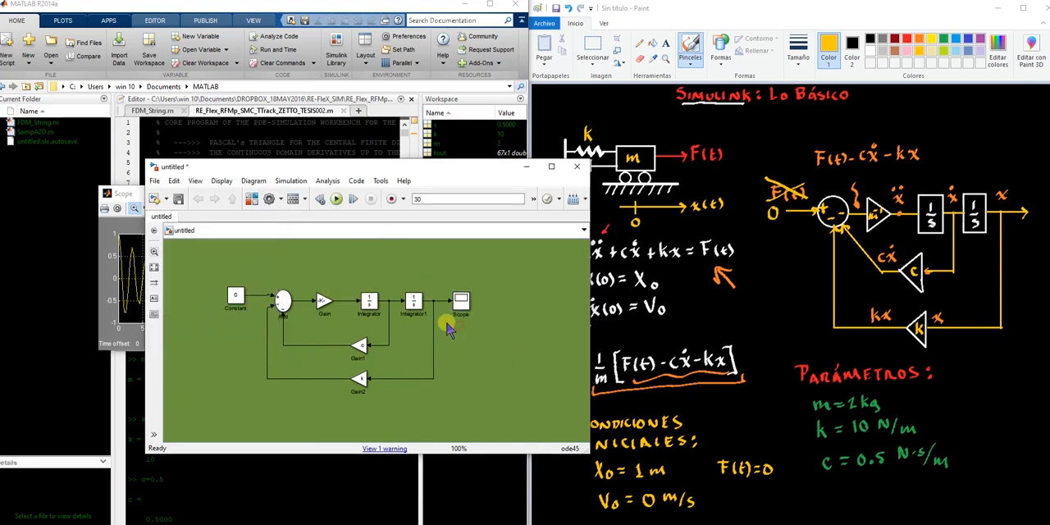
pyautogui.click(131, 202)
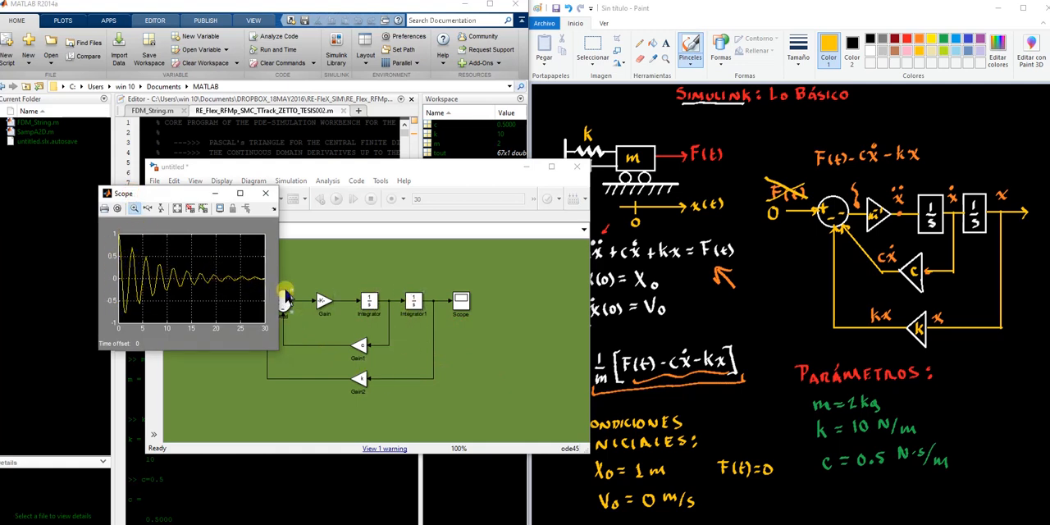
pyautogui.click(240, 193)
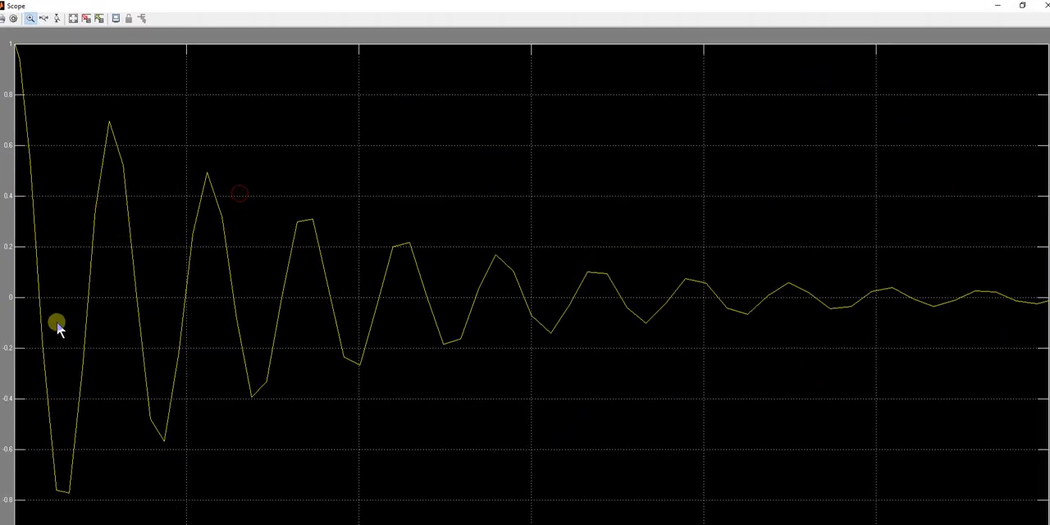
pyautogui.click(1022, 6)
# Open the model configuration parameters and set the solver type to Fixed-step
pyautogui.click(338, 263)
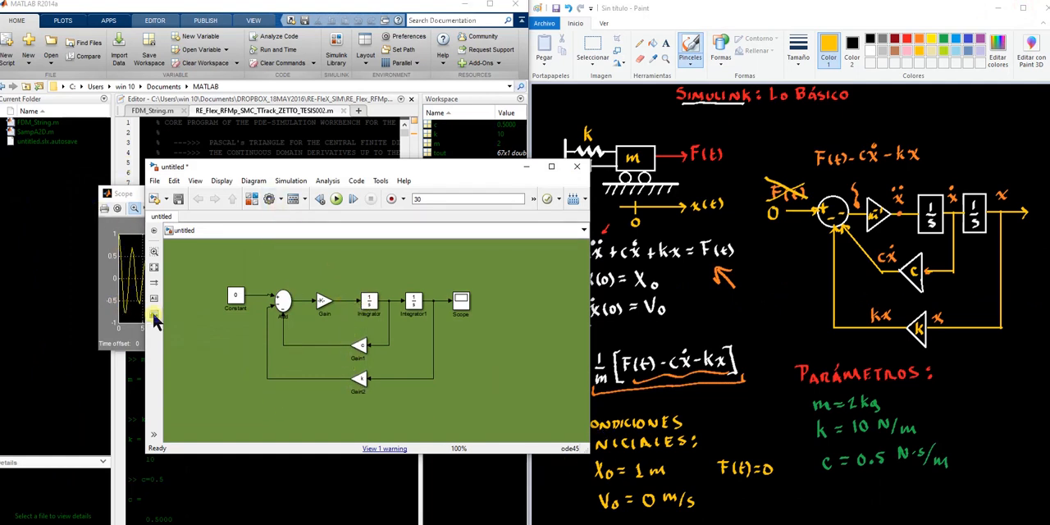
pyautogui.click(279, 201)
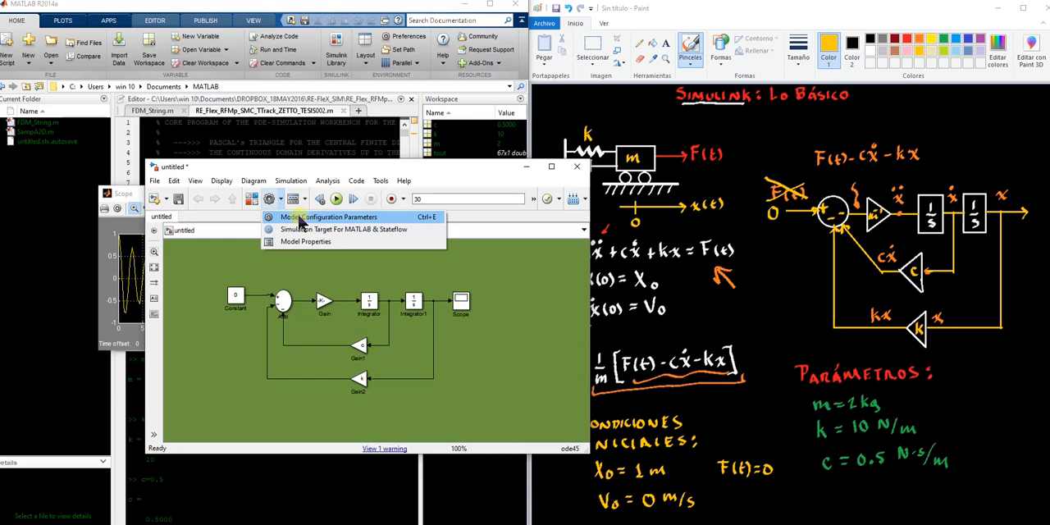
pyautogui.click(299, 219)
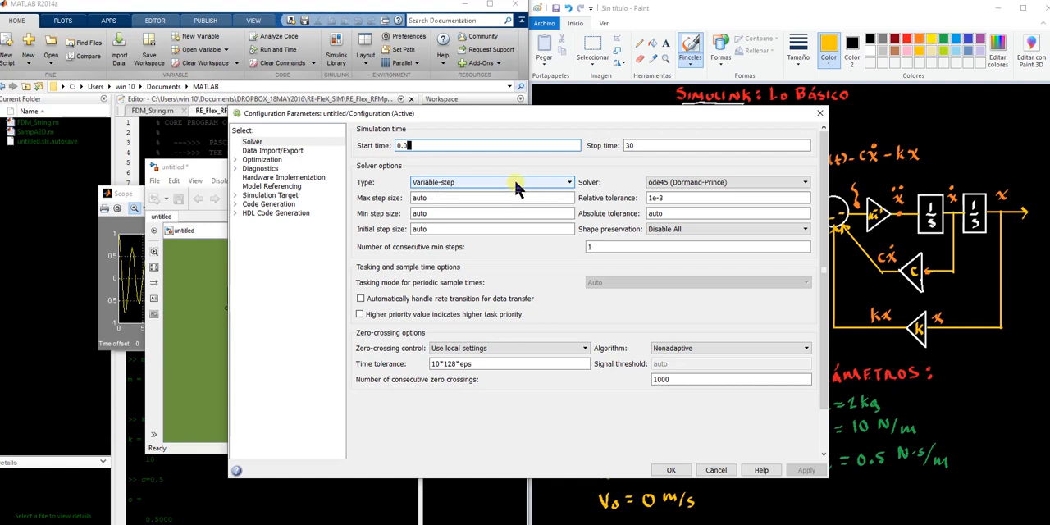
pyautogui.click(134, 195)
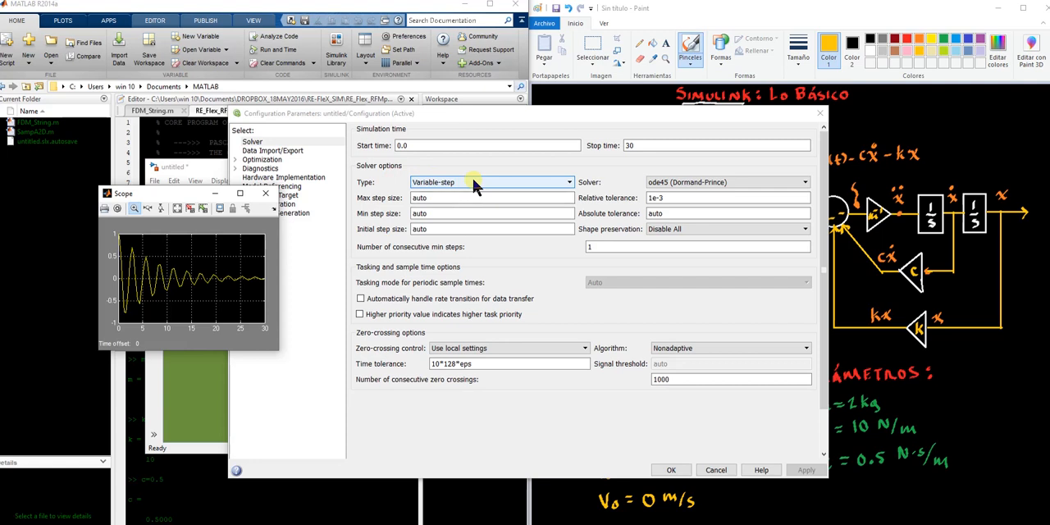
pyautogui.click(474, 184)
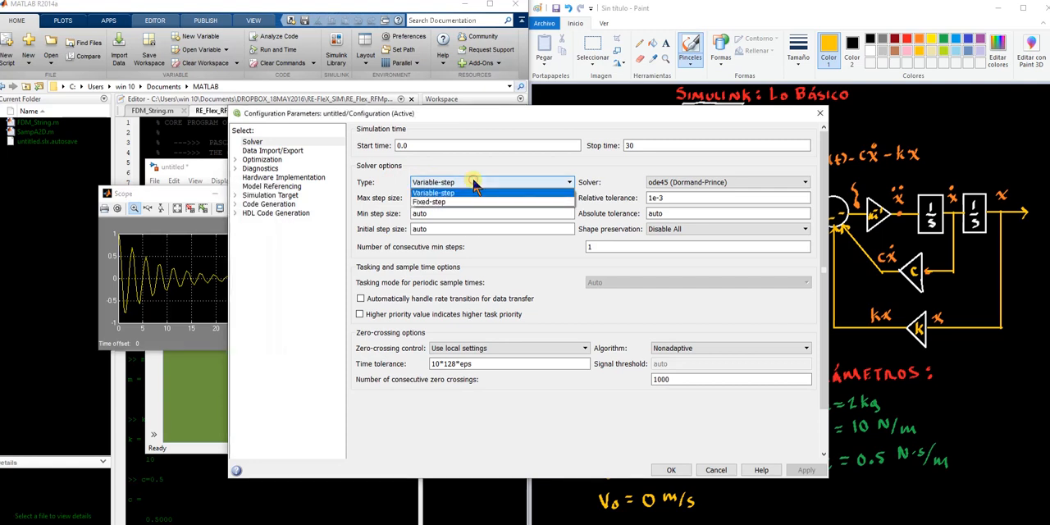
pyautogui.click(437, 203)
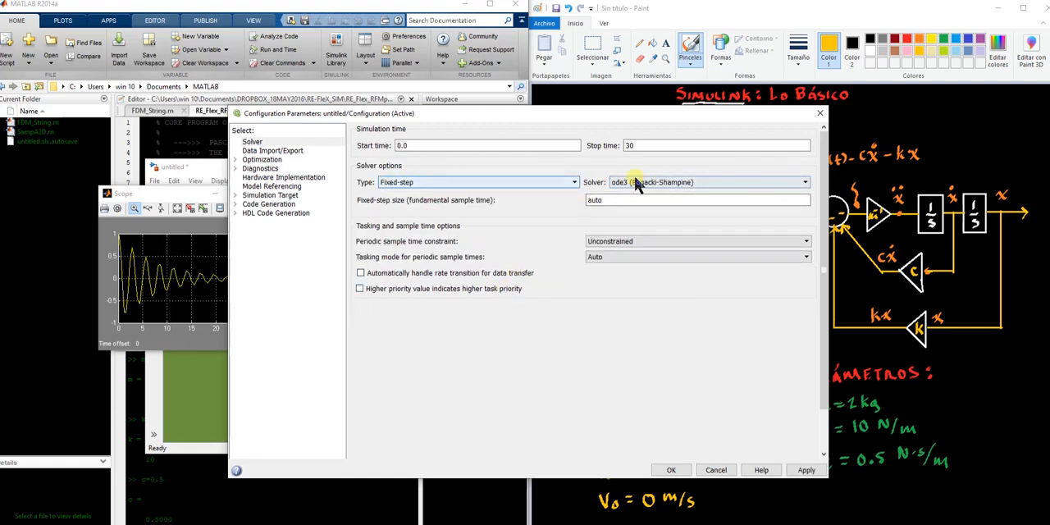
# Choose the ode4 (Runge-Kutta) solver and set the fixed-step size to 0.01
pyautogui.click(740, 182)
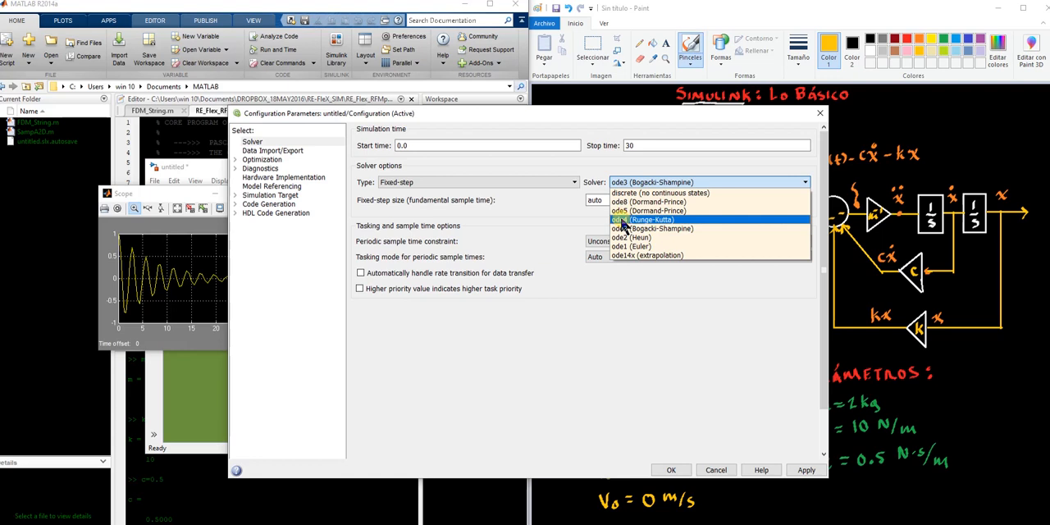
pyautogui.click(624, 222)
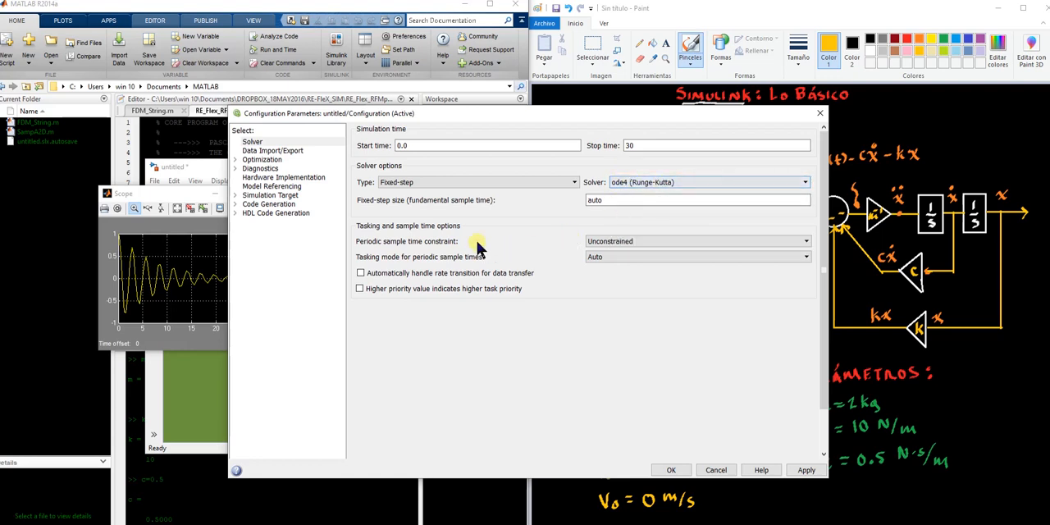
pyautogui.doubleClick(615, 200)
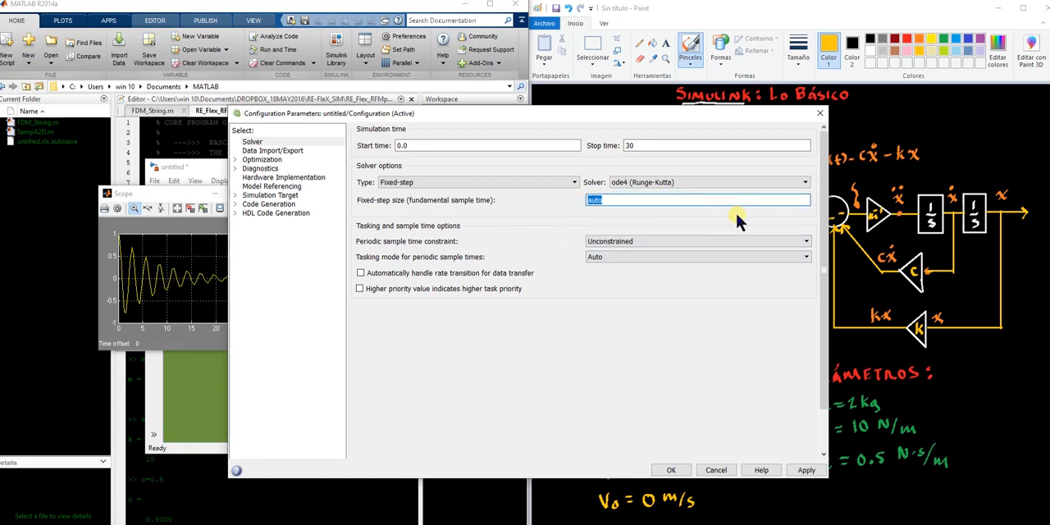
pyautogui.press('BackSpace')
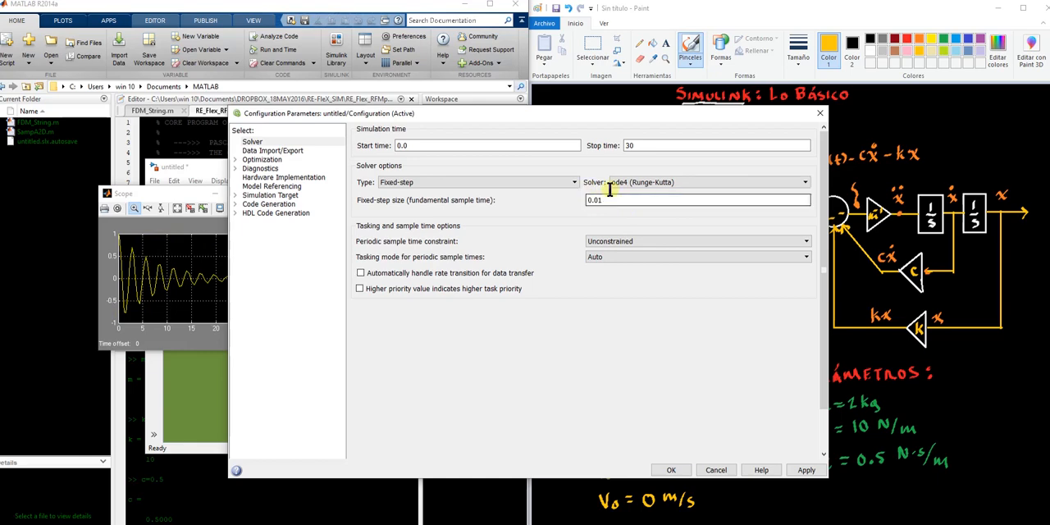
# Confirm the solver configuration and place the Scope window beside the model window
pyautogui.click(809, 472)
pyautogui.click(671, 471)
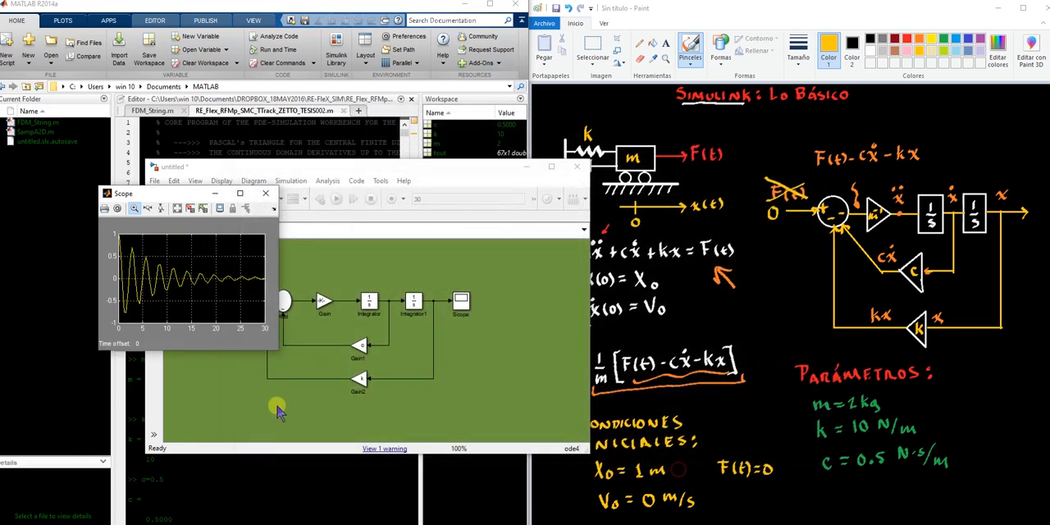
pyautogui.click(358, 251)
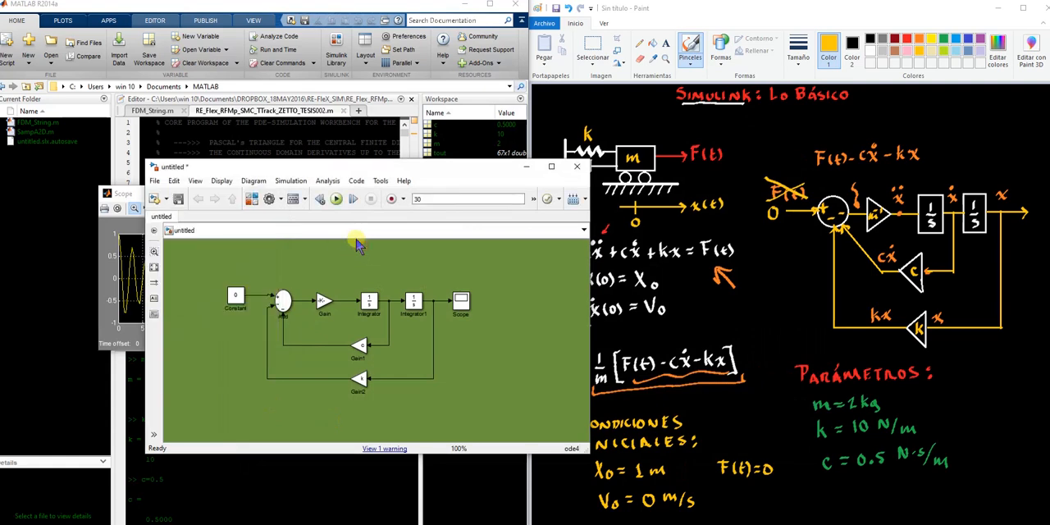
pyautogui.moveTo(125, 199)
pyautogui.mouseDown()
pyautogui.moveTo(108, 101)
pyautogui.moveTo(62, 26)
pyautogui.moveTo(48, 256)
pyautogui.moveTo(537, 54)
pyautogui.moveTo(652, 154)
pyautogui.moveTo(659, 92)
pyautogui.moveTo(659, 127)
pyautogui.moveTo(348, 54)
pyautogui.moveTo(687, 84)
pyautogui.moveTo(671, 121)
pyautogui.moveTo(680, 138)
pyautogui.moveTo(666, 151)
pyautogui.mouseUp()
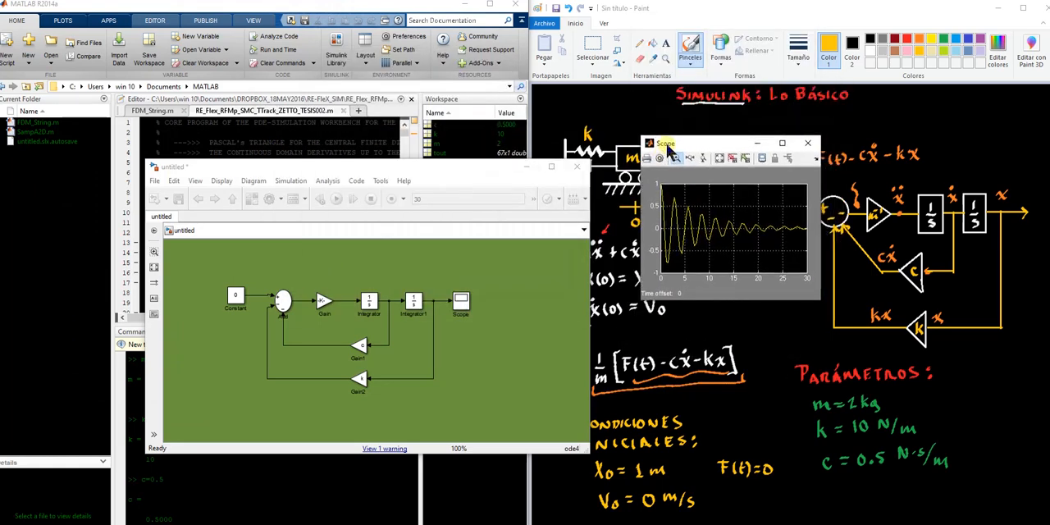
pyautogui.click(428, 164)
# Run the simulation with the new solver settings and examine the autoscaled Scope curve at full-screen size
pyautogui.click(336, 198)
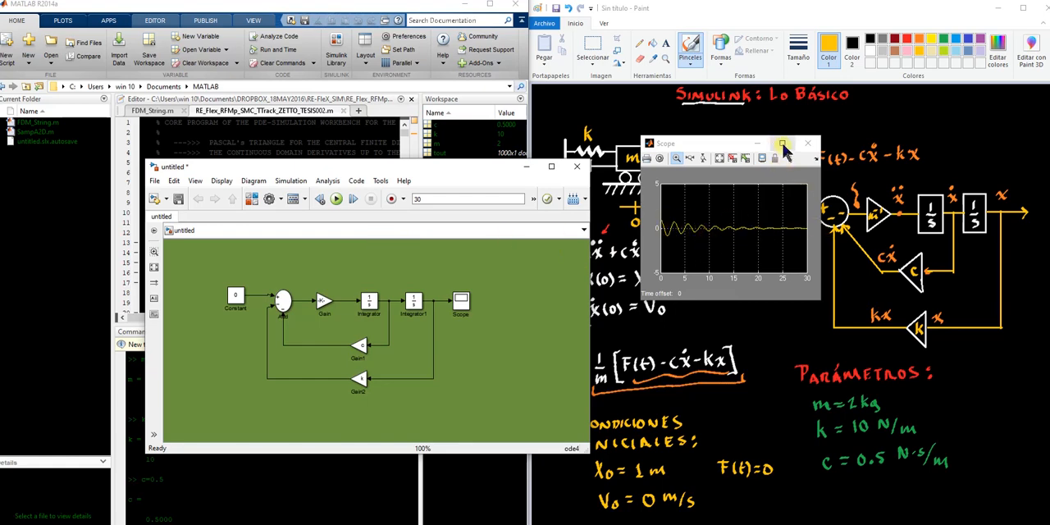
pyautogui.click(781, 145)
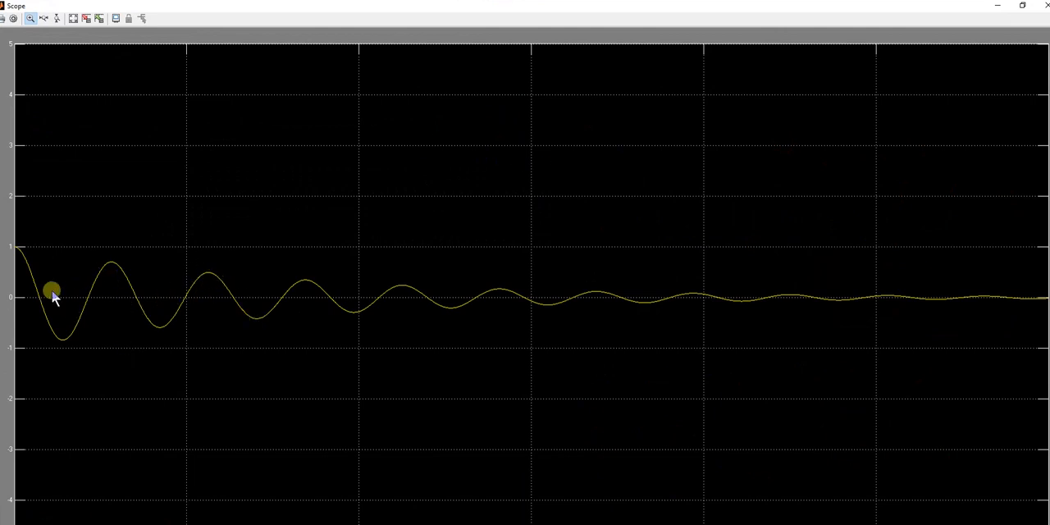
pyautogui.click(74, 18)
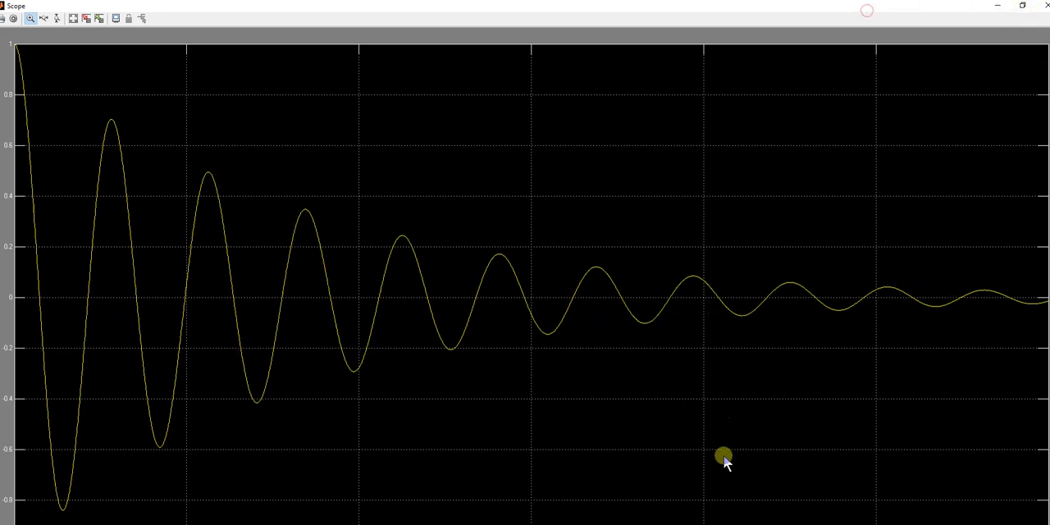
pyautogui.click(471, 524)
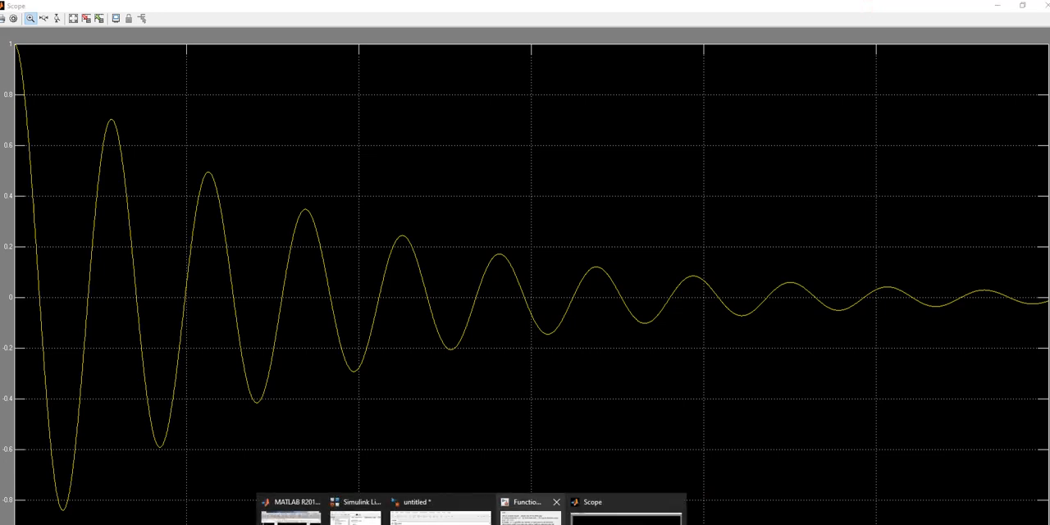
pyautogui.click(1026, 6)
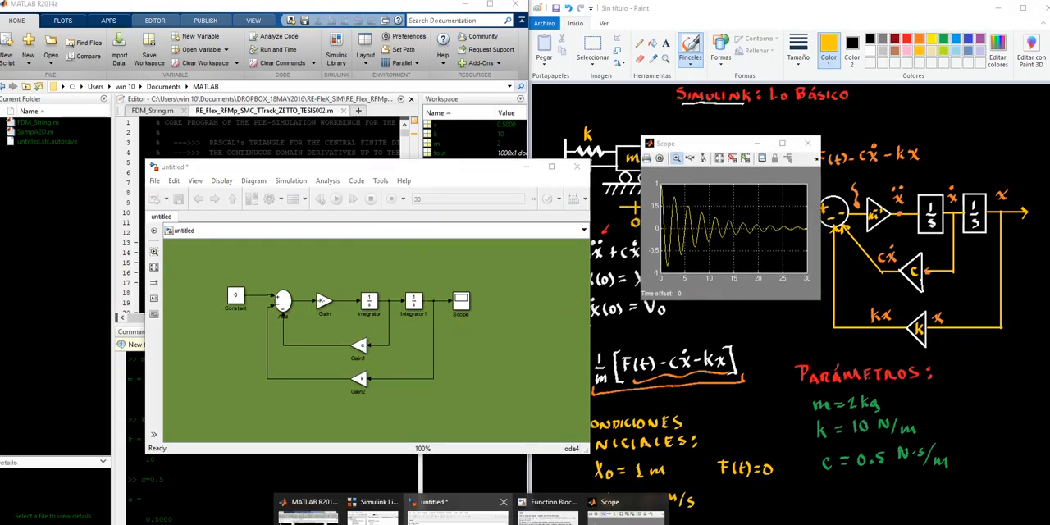
pyautogui.doubleClick(282, 300)
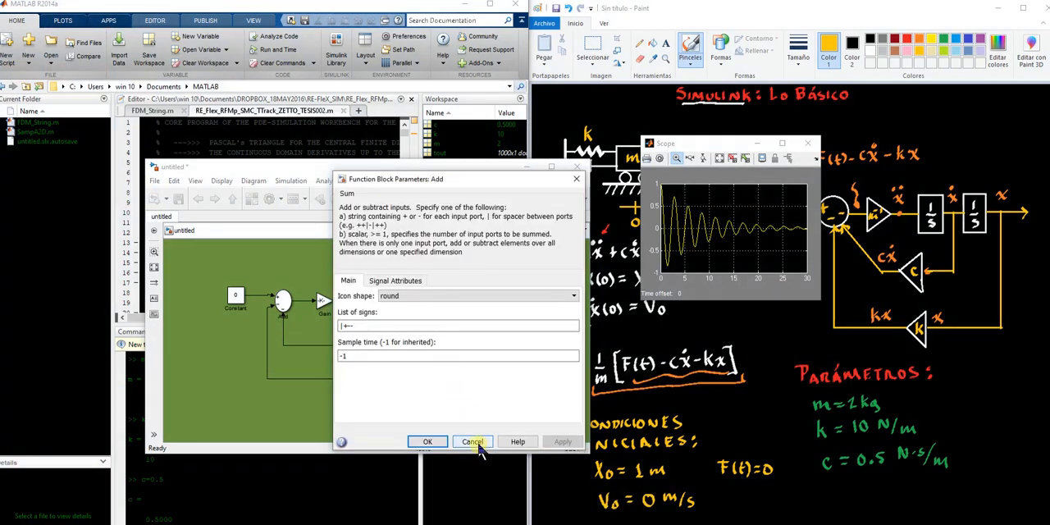
pyautogui.click(428, 442)
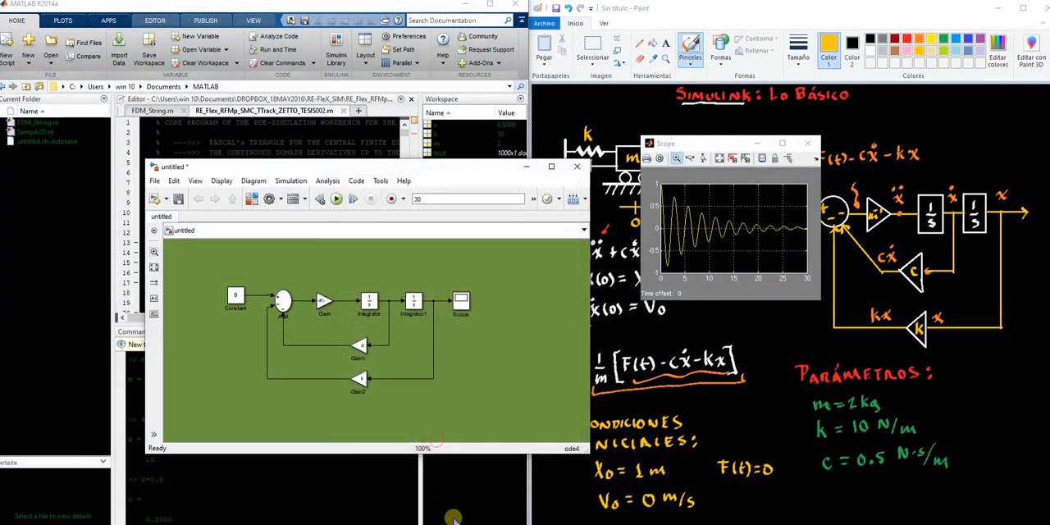
pyautogui.moveTo(472, 524)
# Set the solver's fixed-step size to 0.1 in the model configuration parameters
pyautogui.click(271, 200)
pyautogui.doubleClick(609, 183)
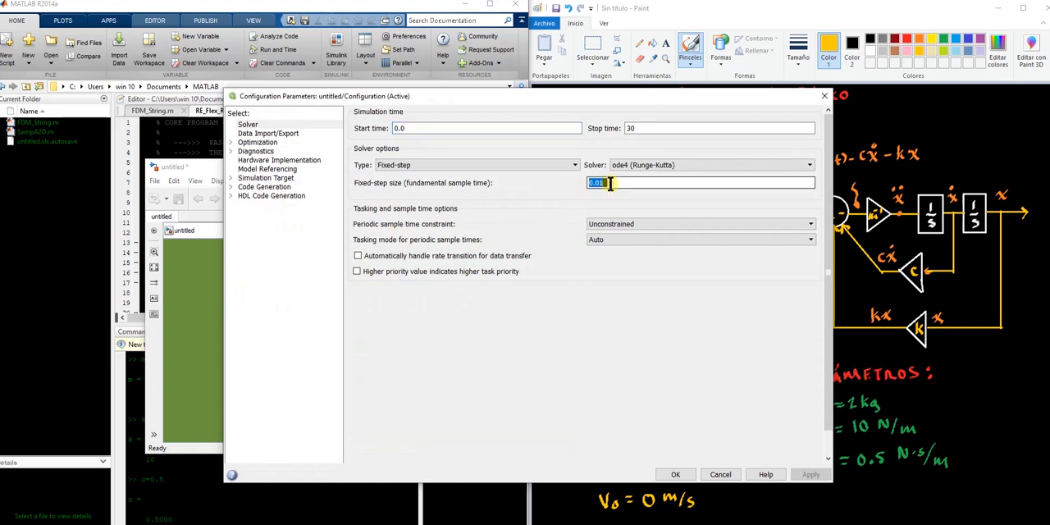
pyautogui.press('BackSpace')
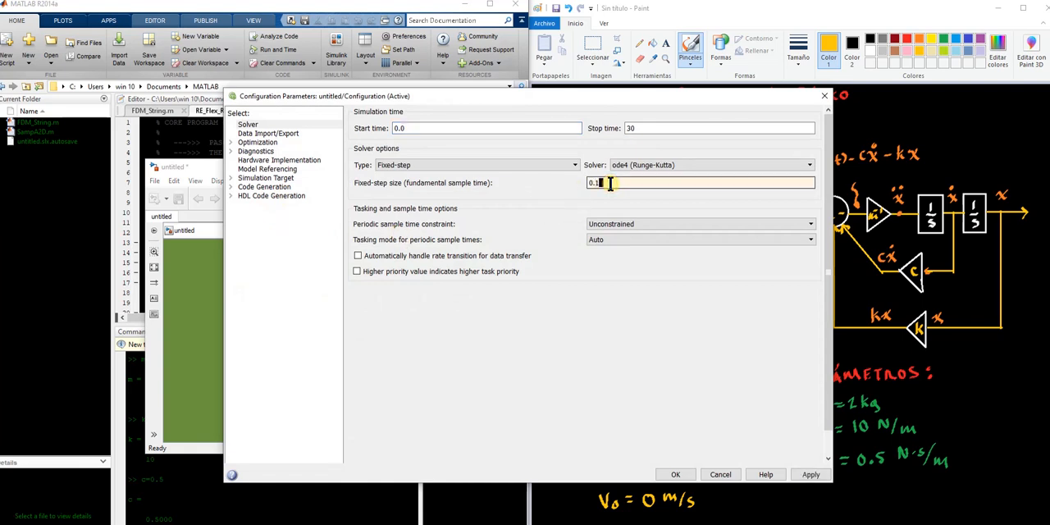
pyautogui.click(810, 475)
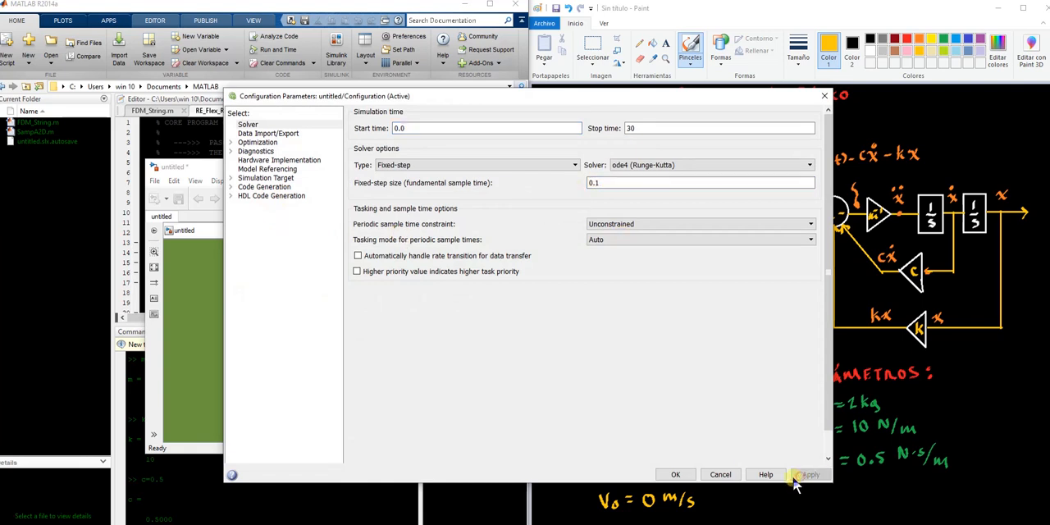
pyautogui.click(675, 475)
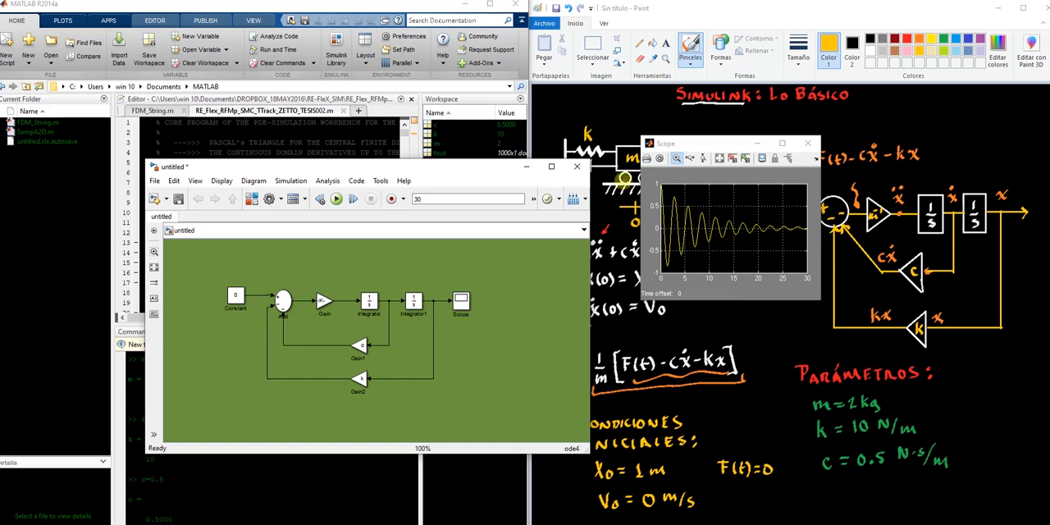
# Run the model with the 0.1 step, autoscale the Scope plot and inspect the curve's smoothness at full-screen size
pyautogui.click(336, 201)
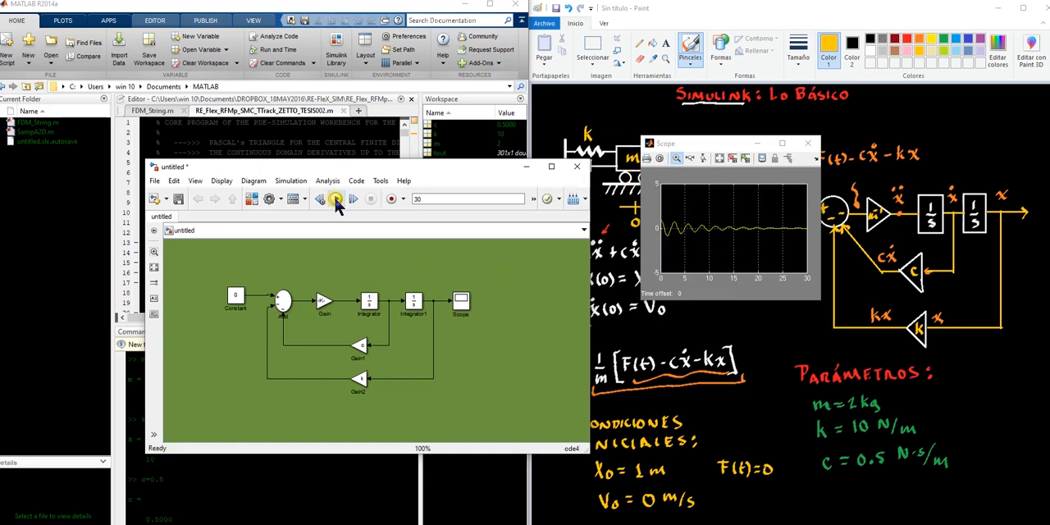
pyautogui.click(719, 159)
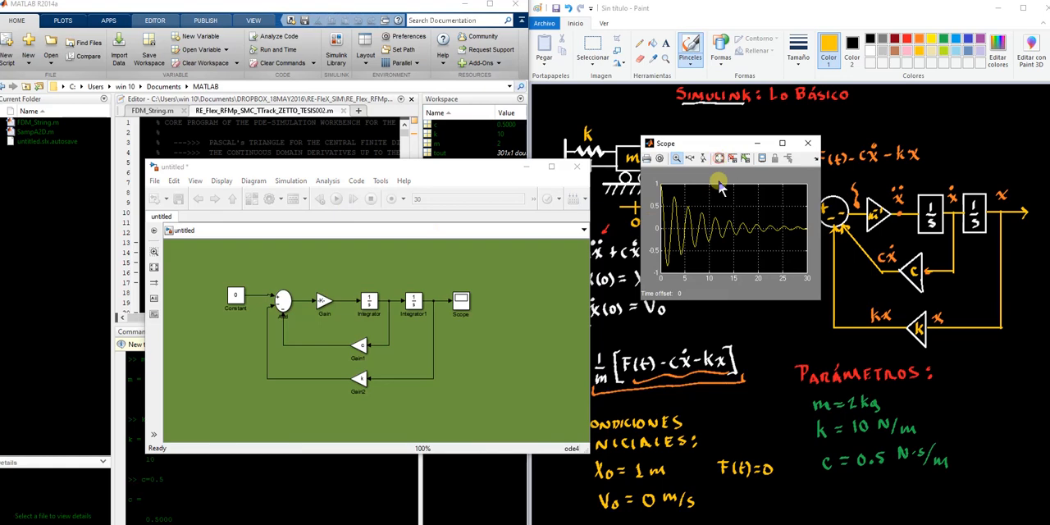
pyautogui.click(782, 144)
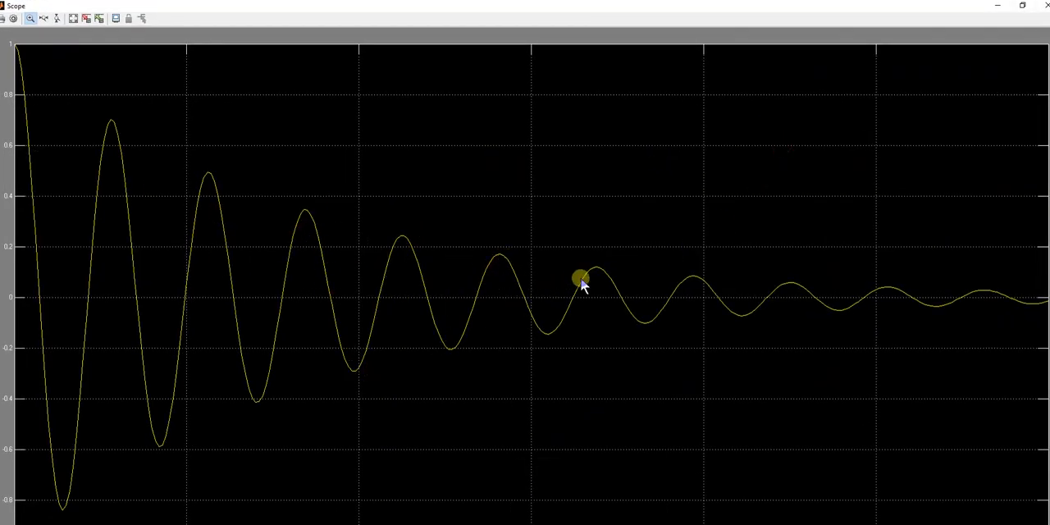
pyautogui.click(1022, 5)
pyautogui.click(409, 262)
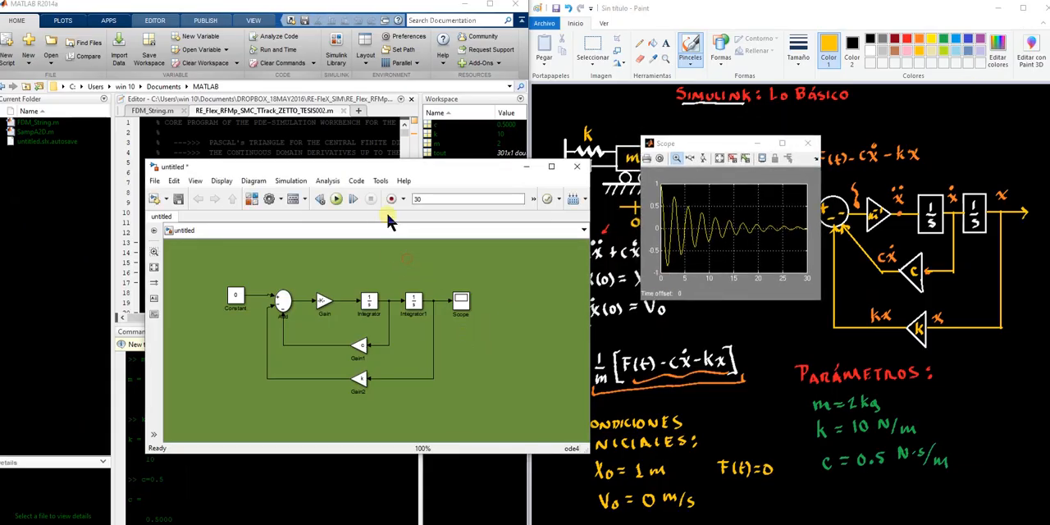
# Set the solver's fixed-step size to 0.5 in the model configuration parameters
pyautogui.click(269, 200)
pyautogui.doubleClick(606, 167)
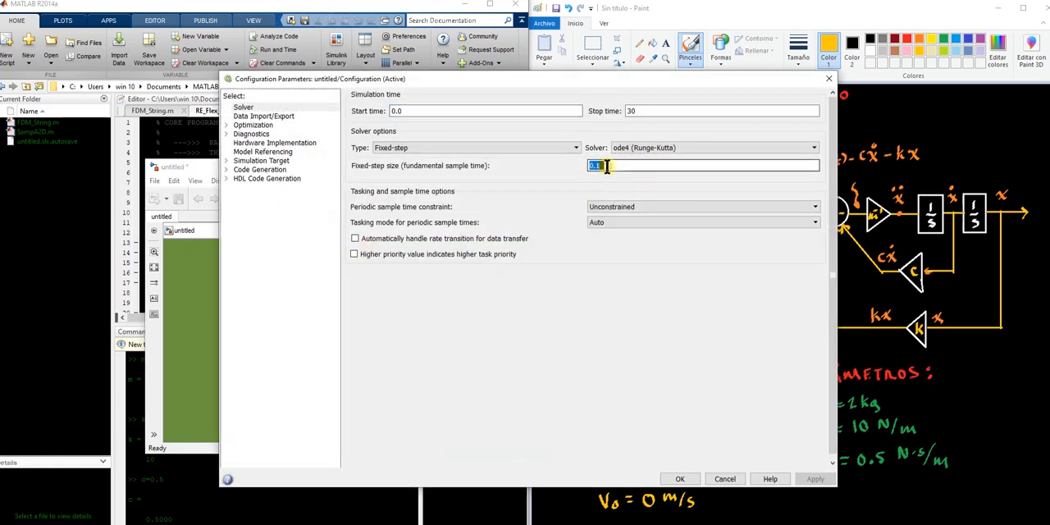
pyautogui.press('BackSpace')
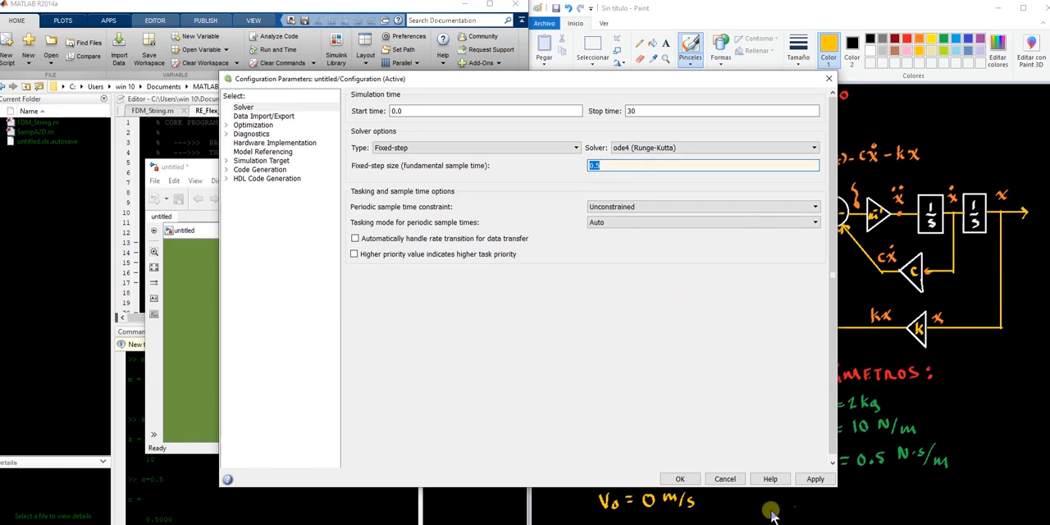
pyautogui.click(814, 479)
pyautogui.click(686, 480)
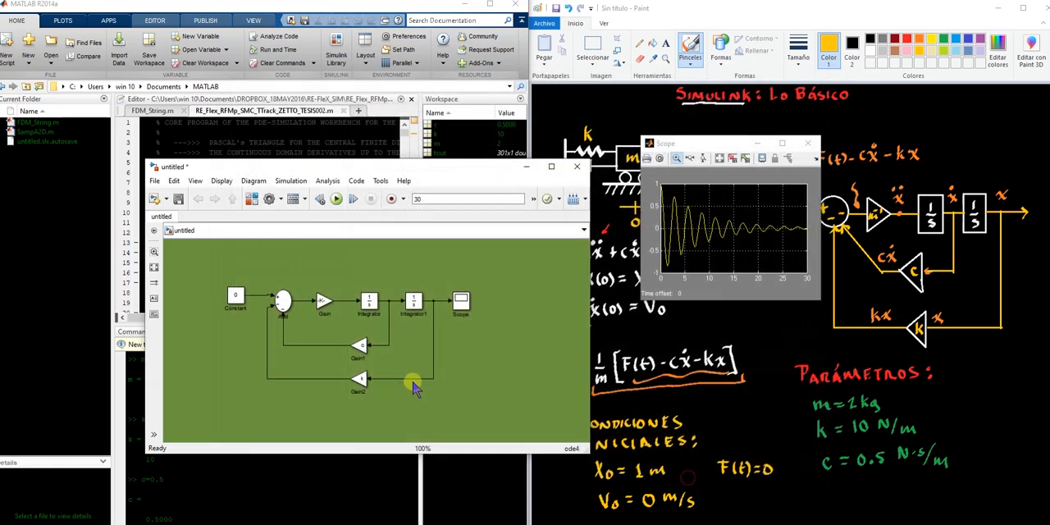
# Simulate the model with the 0.5 step and examine the autoscaled displacement curve at full-screen size
pyautogui.click(337, 199)
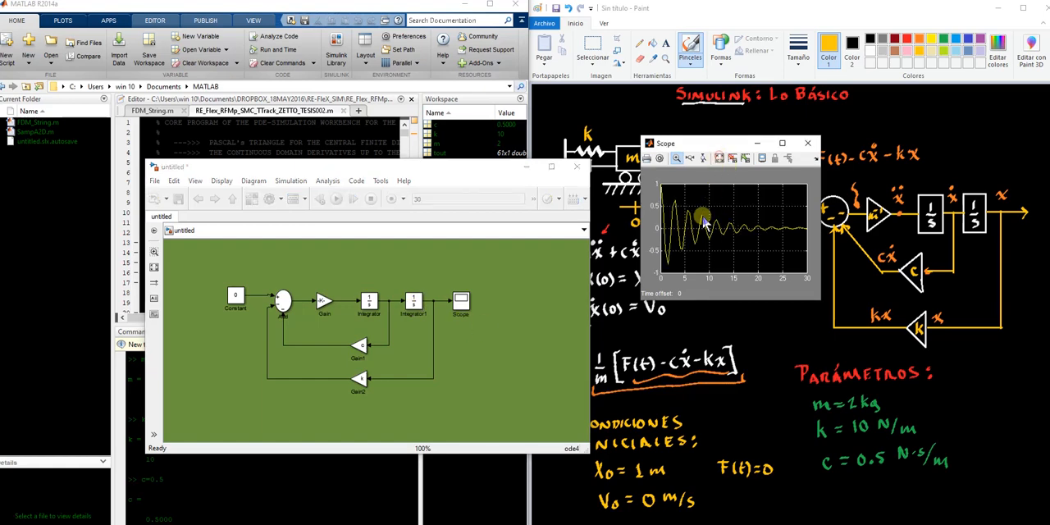
pyautogui.click(782, 144)
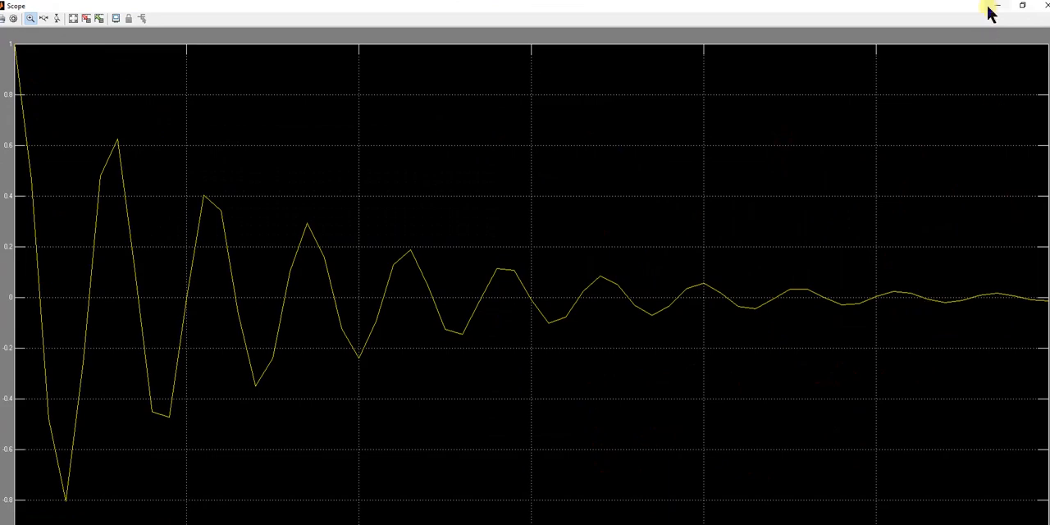
pyautogui.click(1021, 8)
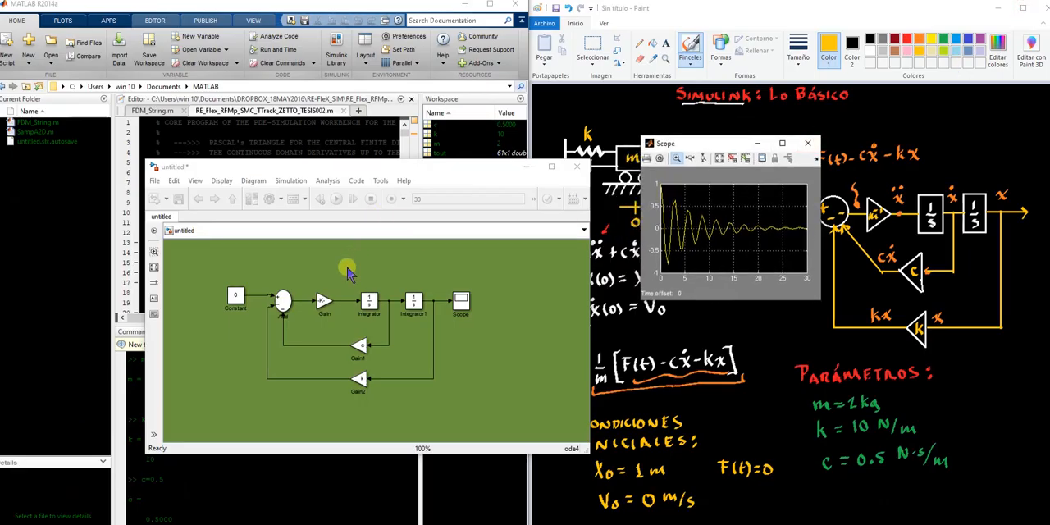
# Set the solver's fixed-step size to 1 in the model configuration parameters
pyautogui.click(268, 198)
pyautogui.doubleClick(638, 150)
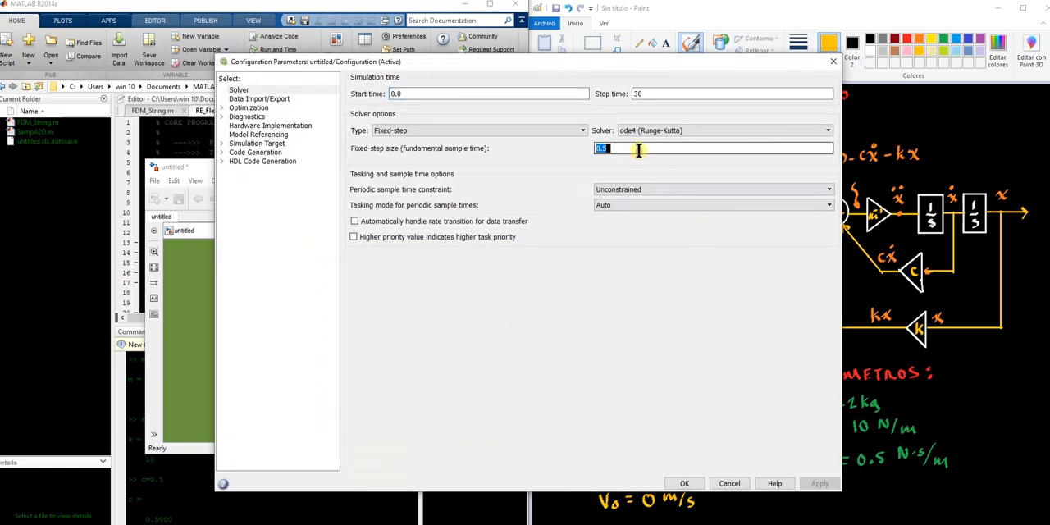
pyautogui.press('BackSpace')
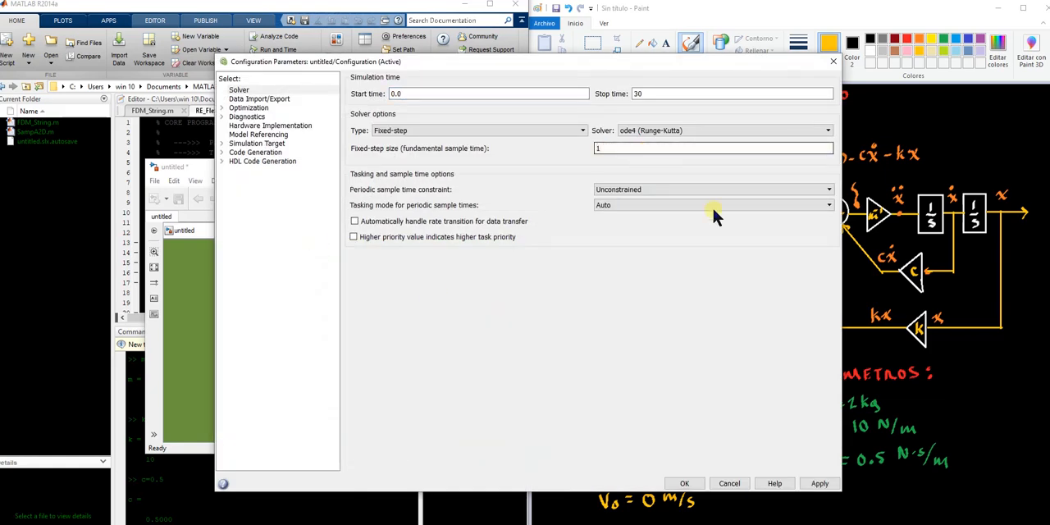
pyautogui.click(819, 484)
pyautogui.click(699, 484)
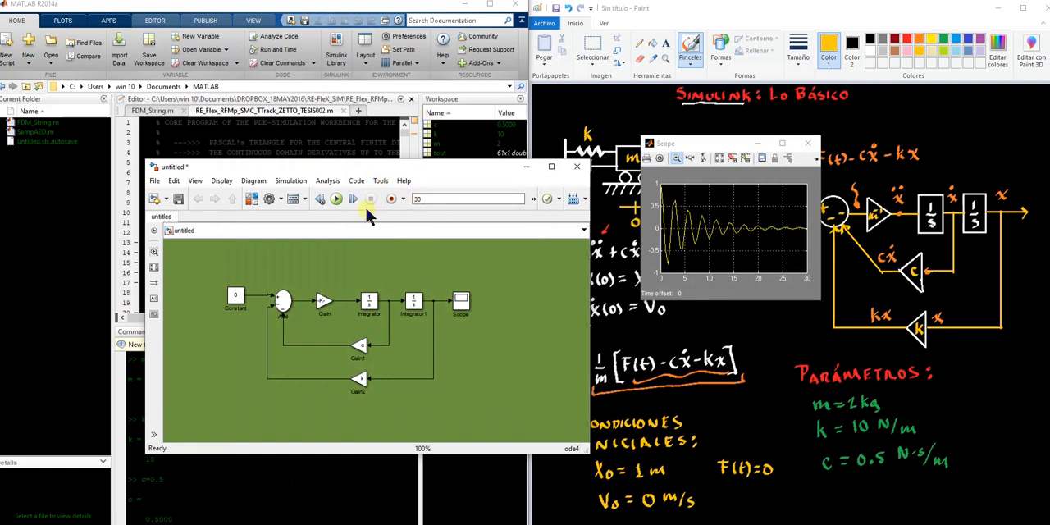
# Run the model with the step size of 1, autoscale the Scope and examine the response at full-screen size
pyautogui.click(401, 270)
pyautogui.click(336, 200)
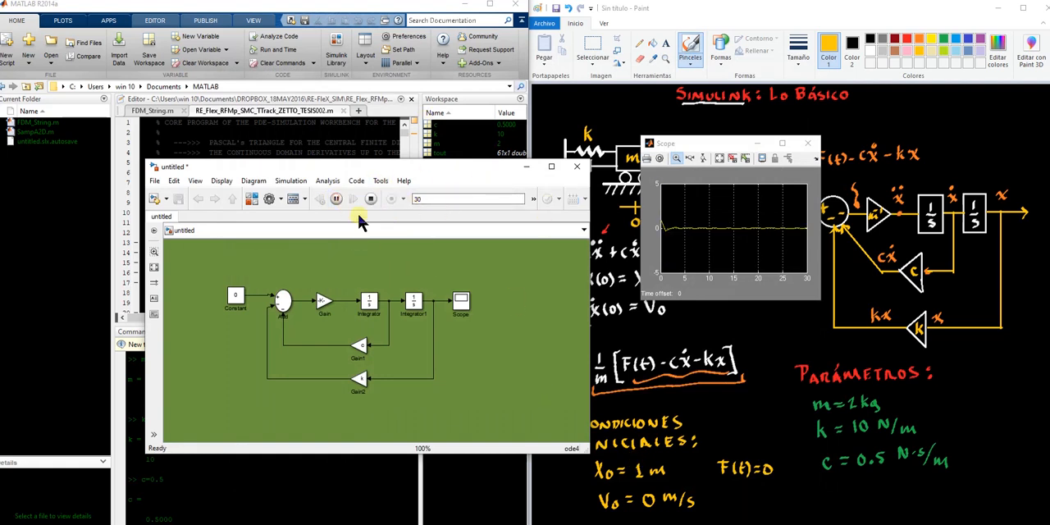
pyautogui.click(720, 161)
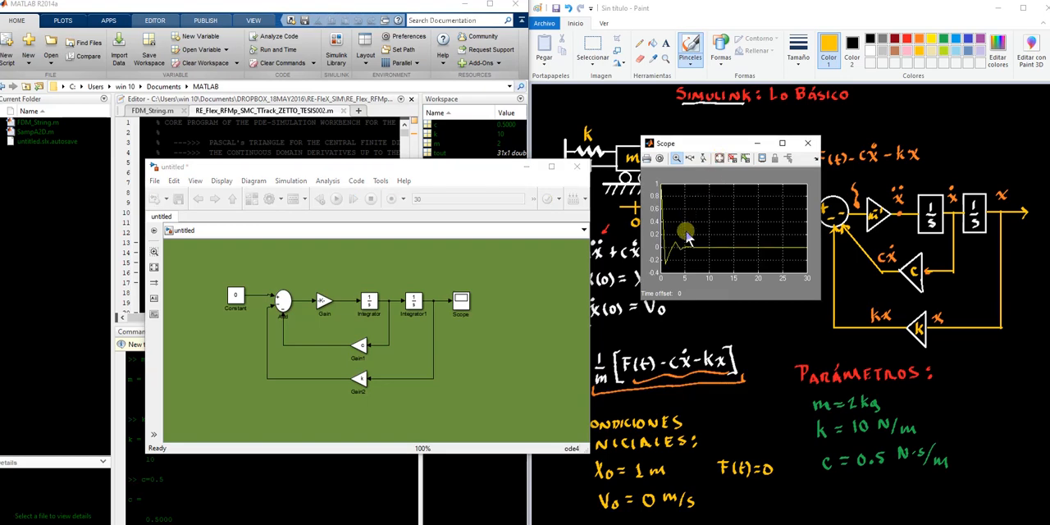
pyautogui.click(782, 143)
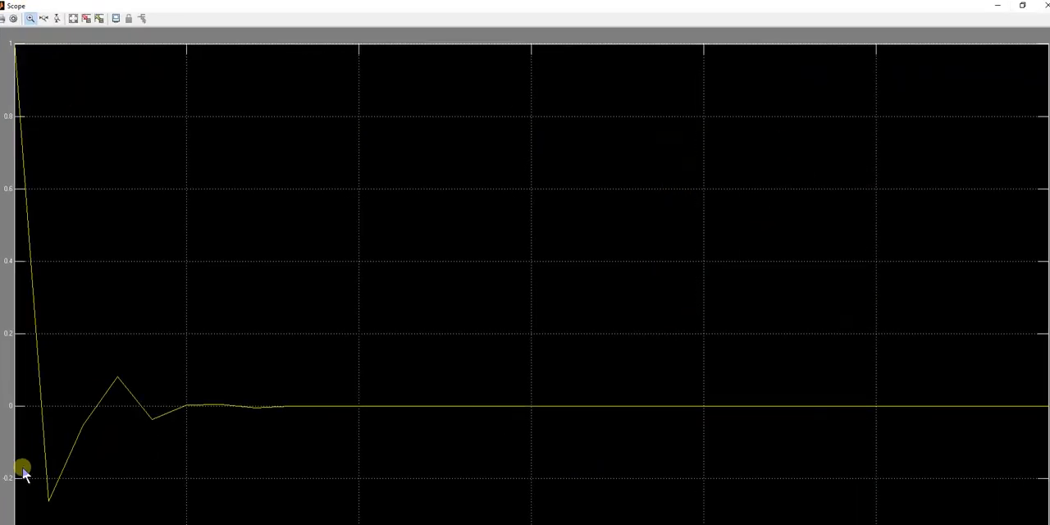
pyautogui.click(1022, 6)
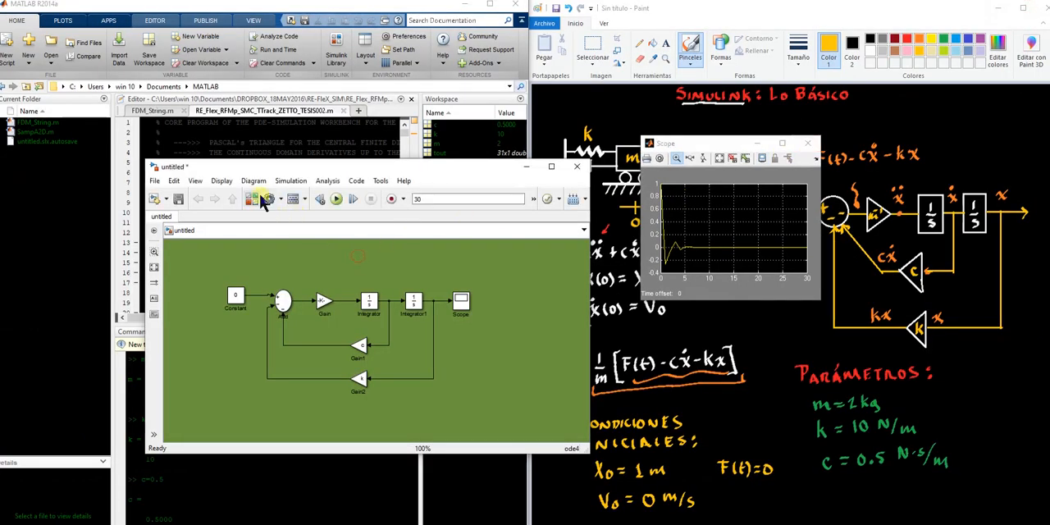
# Set the solver's fixed-step size to 3 in the model configuration parameters and run the simulation
pyautogui.click(261, 202)
pyautogui.click(281, 18)
pyautogui.click(268, 198)
pyautogui.doubleClick(663, 132)
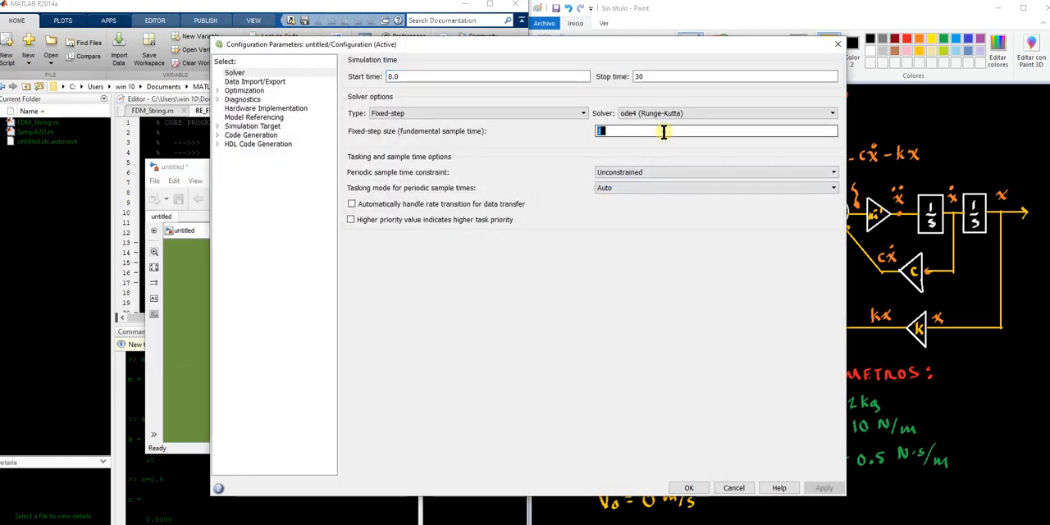
pyautogui.write('0')
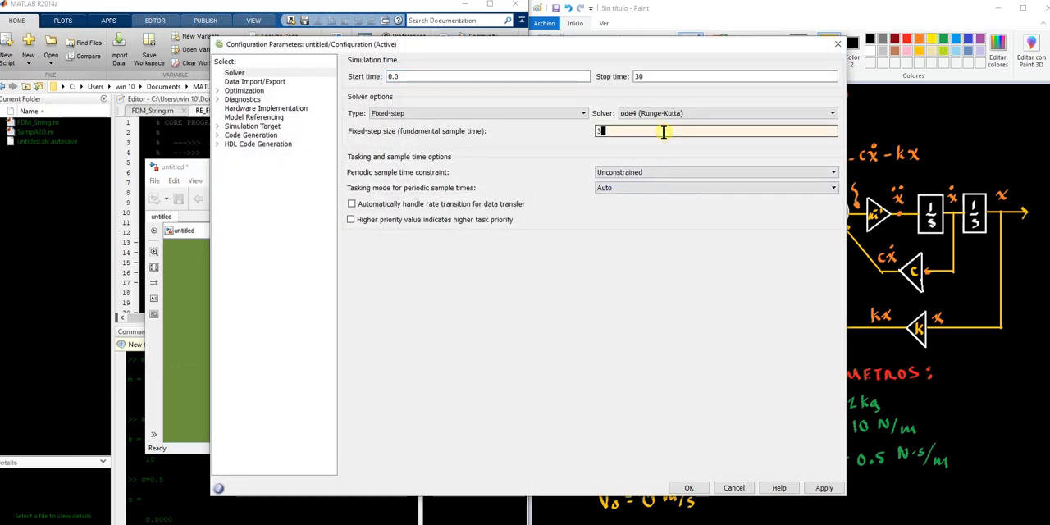
pyautogui.click(825, 488)
pyautogui.click(687, 488)
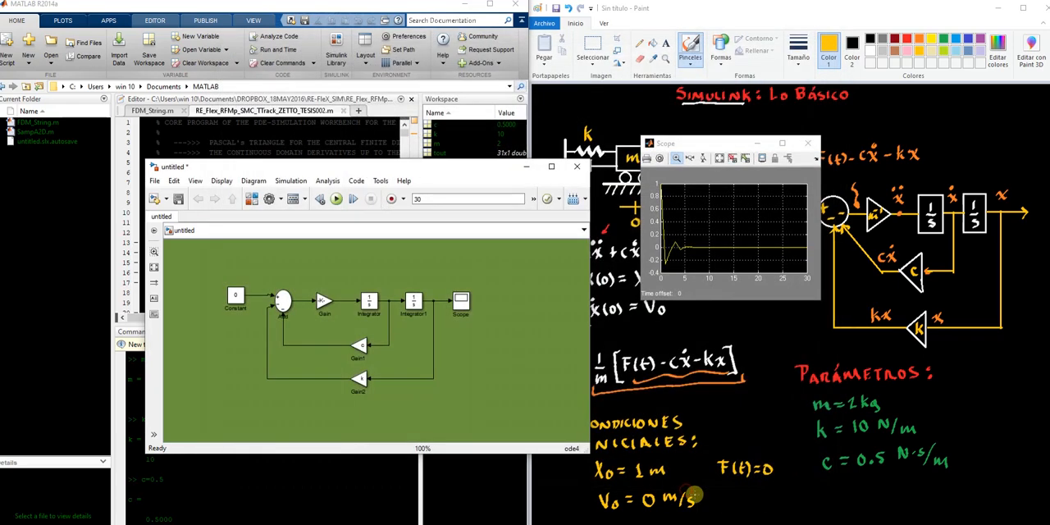
pyautogui.click(336, 199)
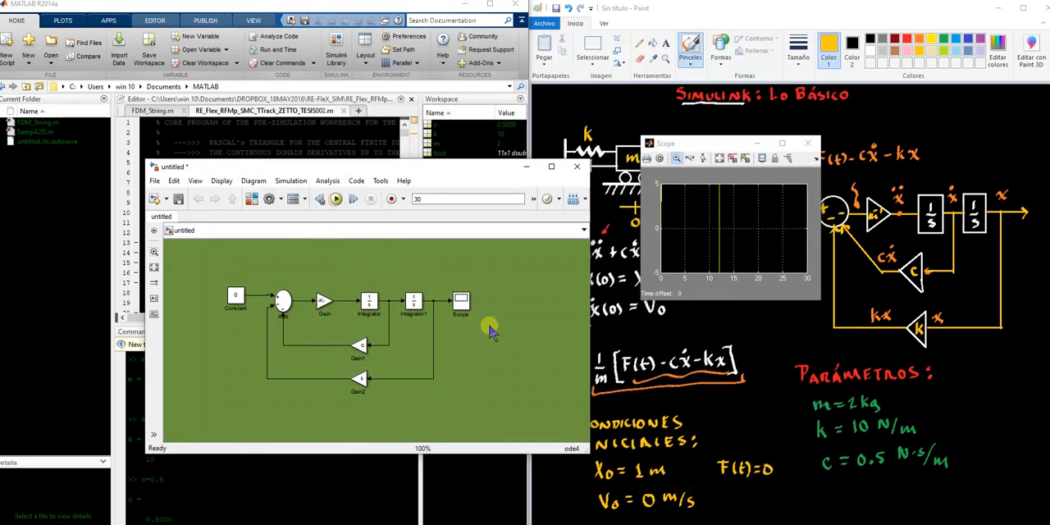
# Autoscale the Scope, examine the response for the step size of 3 at full-screen size, and close the Scope
pyautogui.click(718, 158)
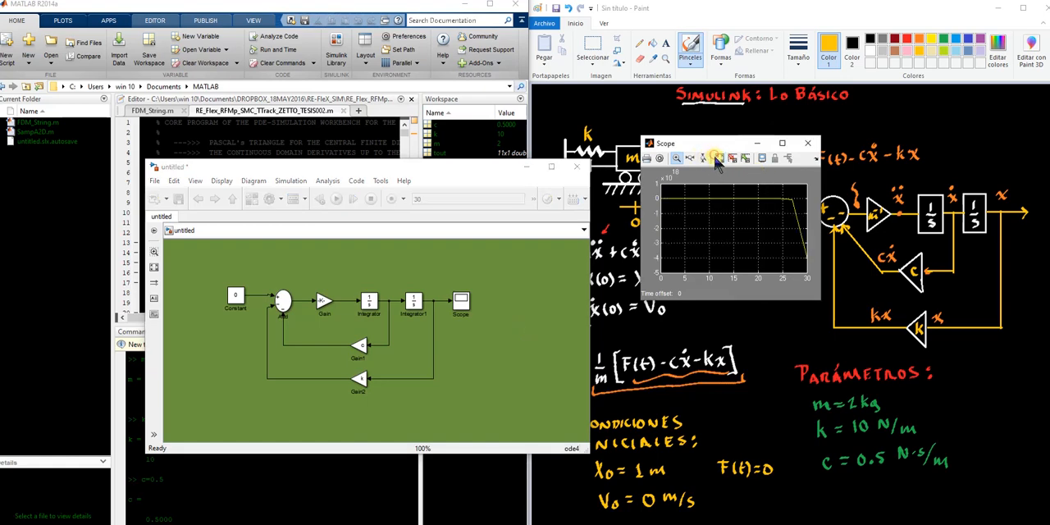
pyautogui.click(782, 143)
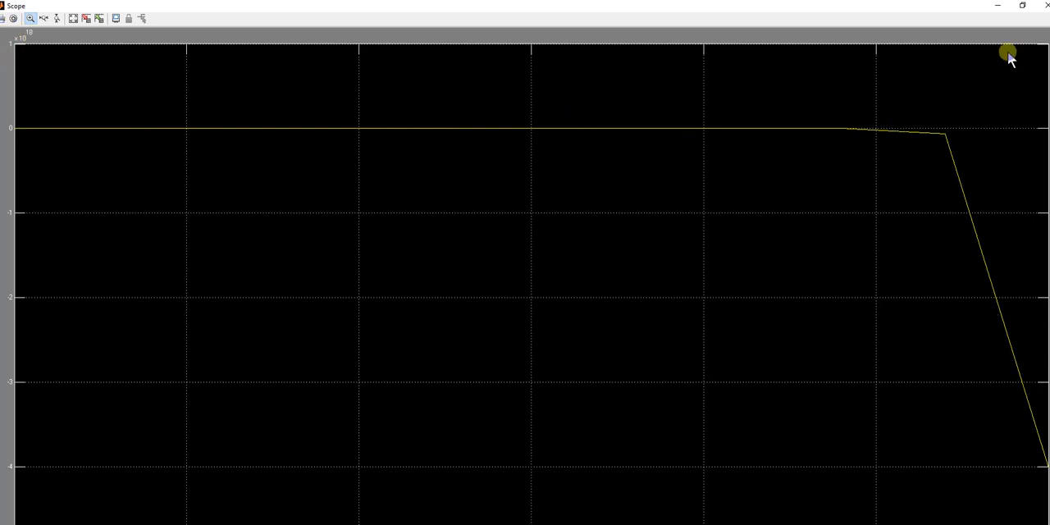
pyautogui.click(1023, 6)
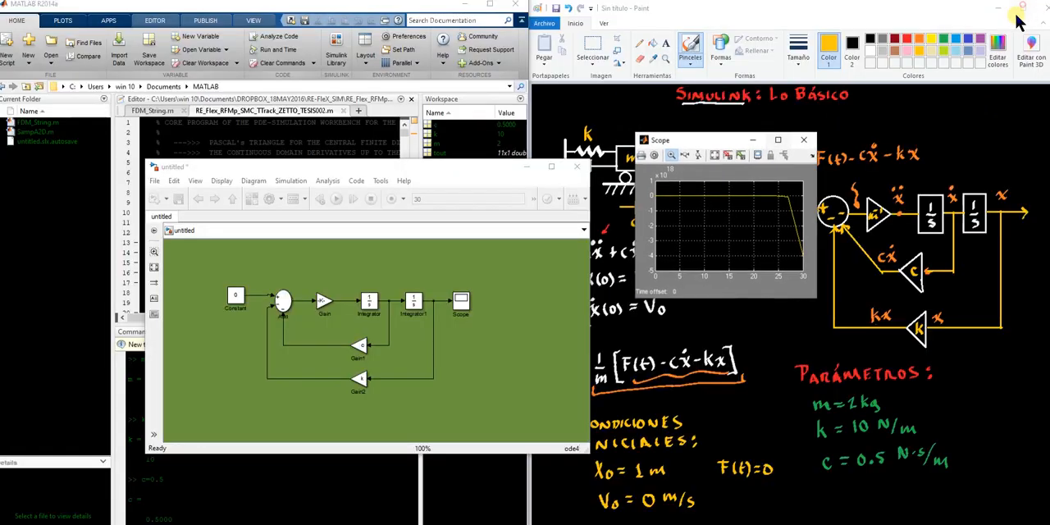
pyautogui.moveTo(748, 146); pyautogui.dragTo(226, 242)
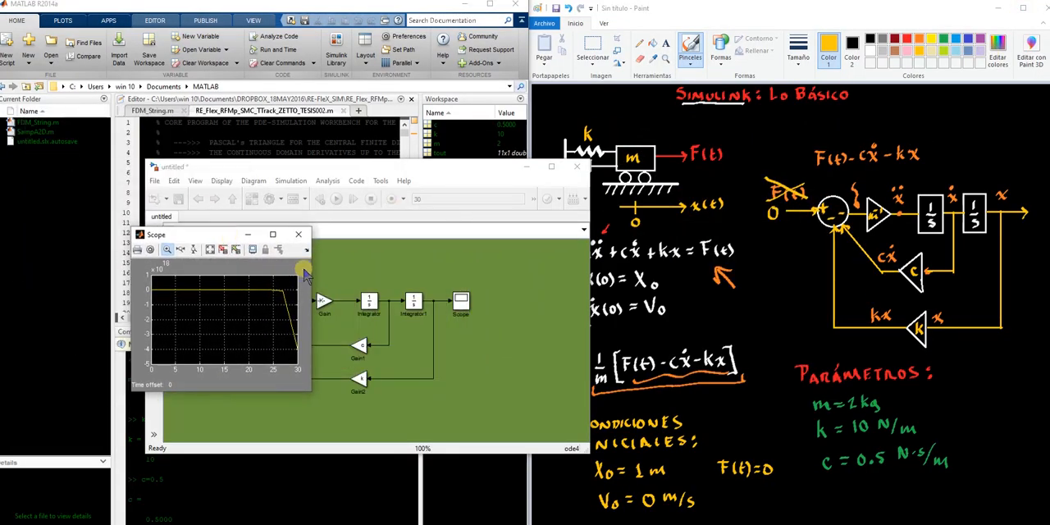
pyautogui.click(297, 235)
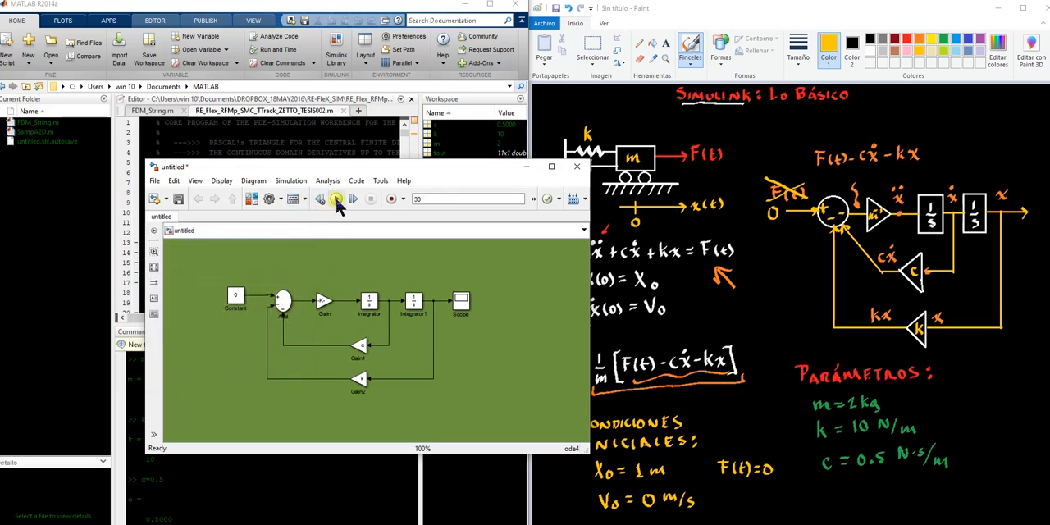
# Set the solver's fixed-step size to 0.001 in the model configuration parameters
pyautogui.click(281, 199)
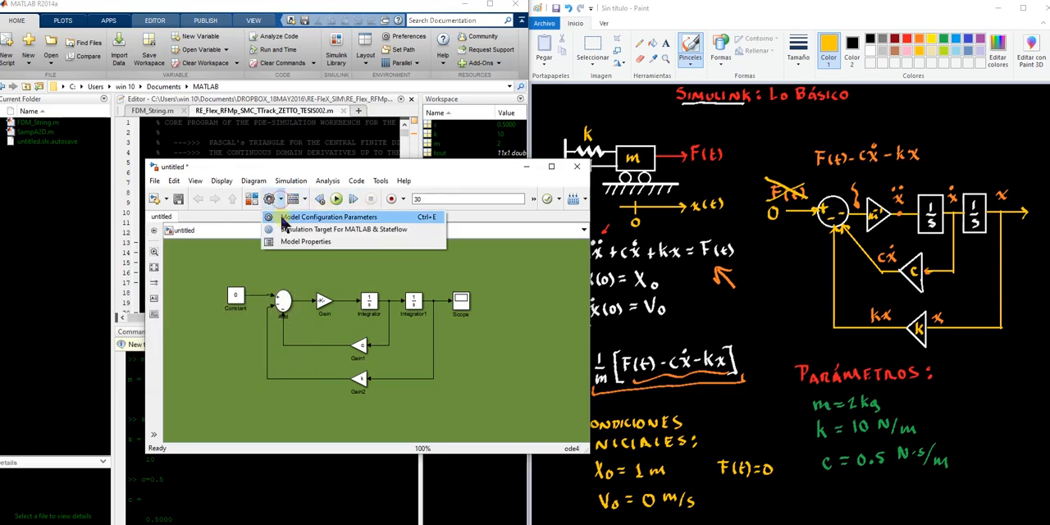
pyautogui.click(283, 218)
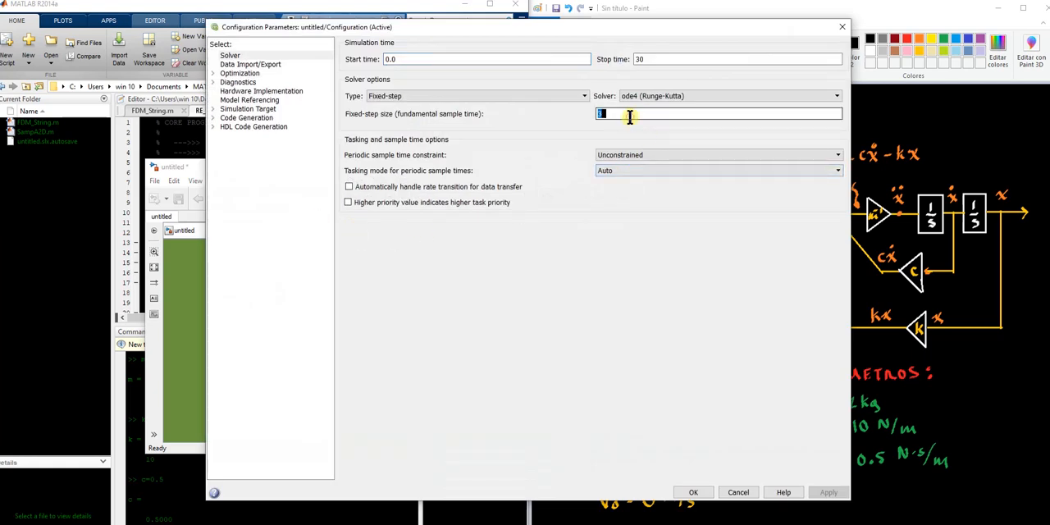
pyautogui.press('BackSpace')
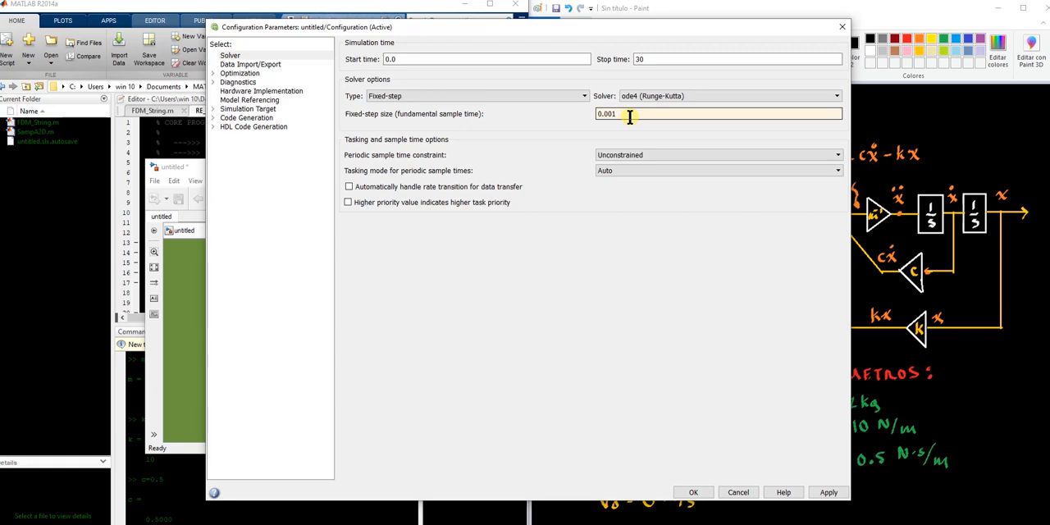
pyautogui.click(827, 493)
pyautogui.click(694, 493)
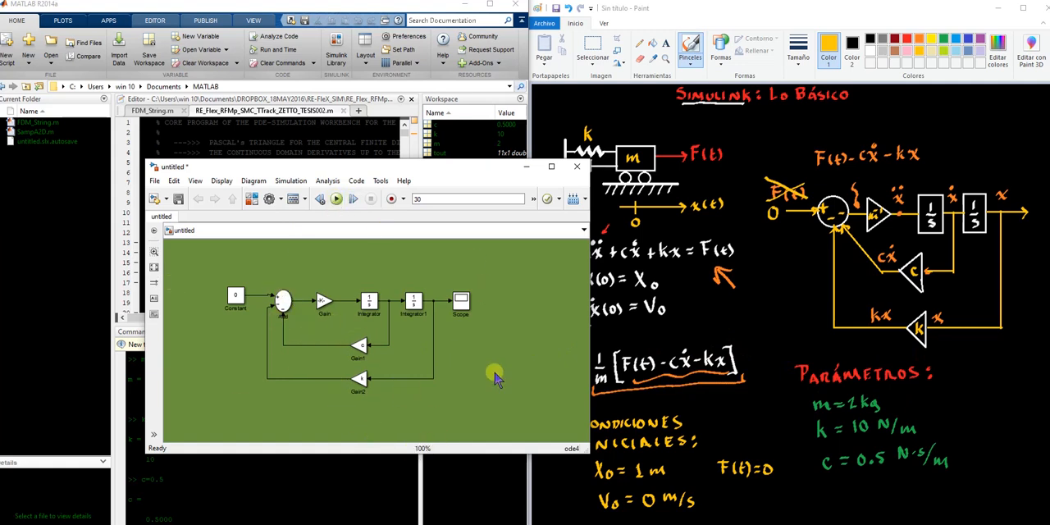
# Run the model with the step size of 0.001, autoscale the Scope and examine the plotted time range at full-screen size
pyautogui.click(336, 201)
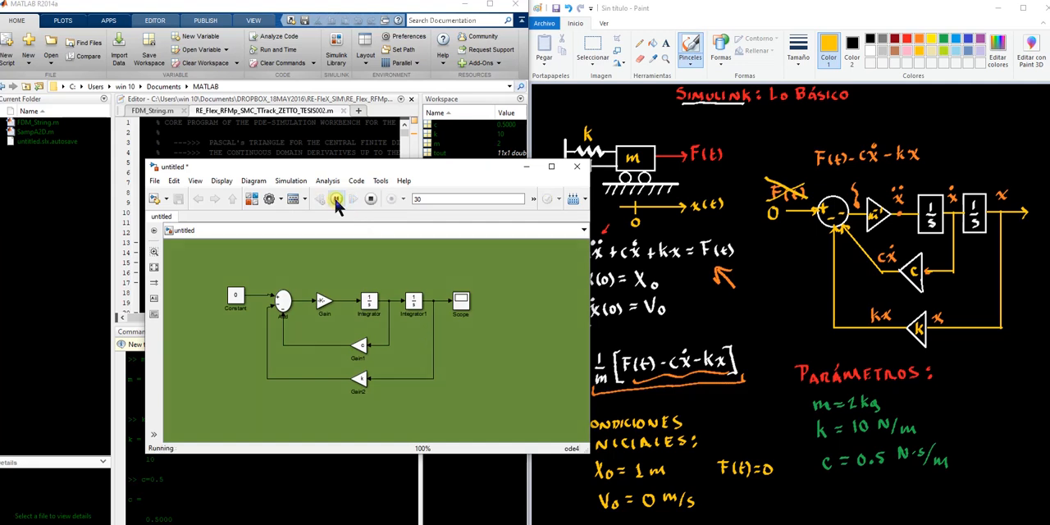
pyautogui.doubleClick(462, 303)
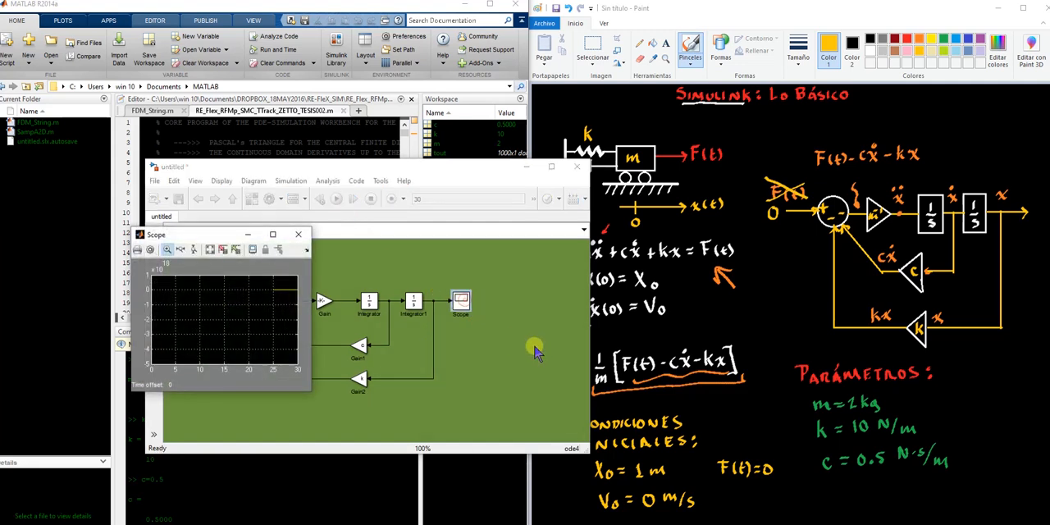
pyautogui.click(210, 250)
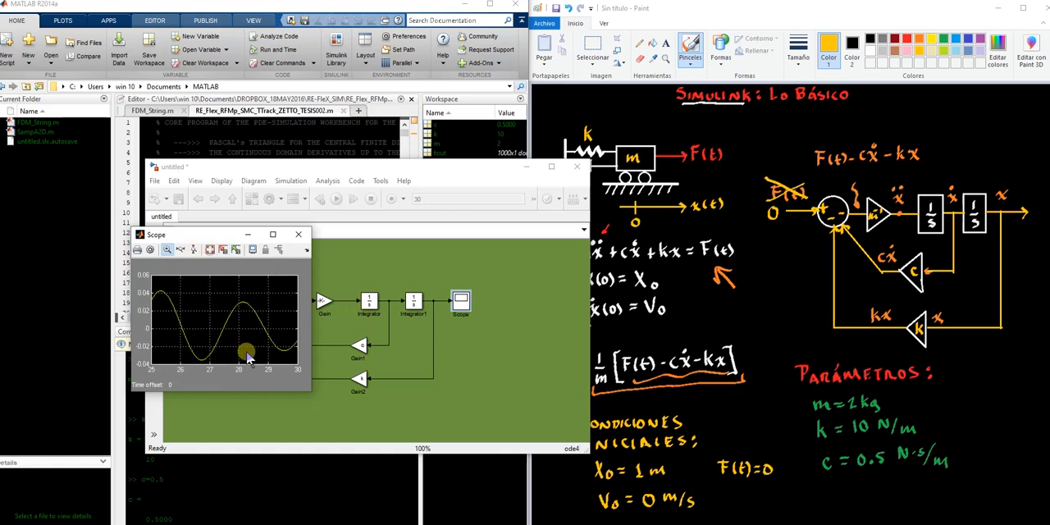
pyautogui.moveTo(234, 242); pyautogui.dragTo(383, 201)
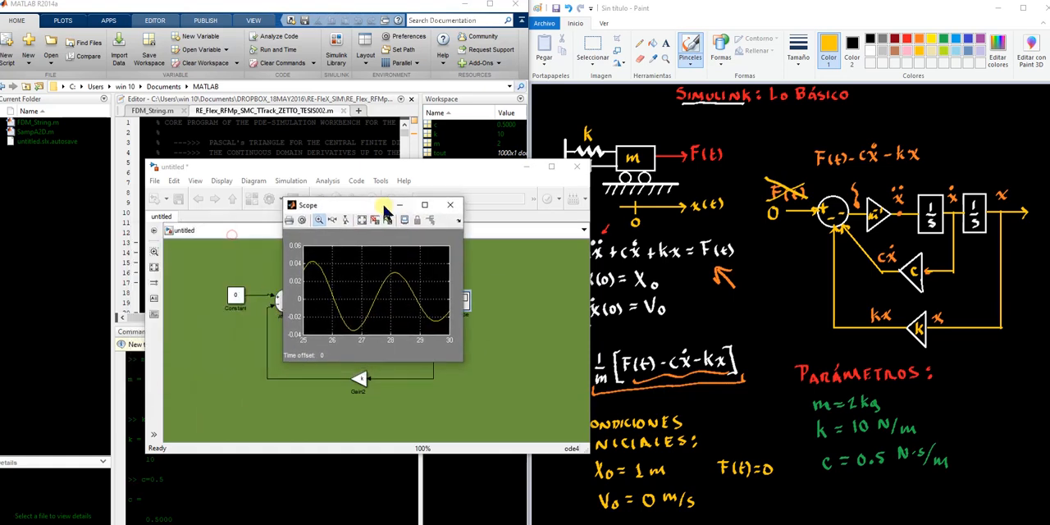
pyautogui.doubleClick(423, 207)
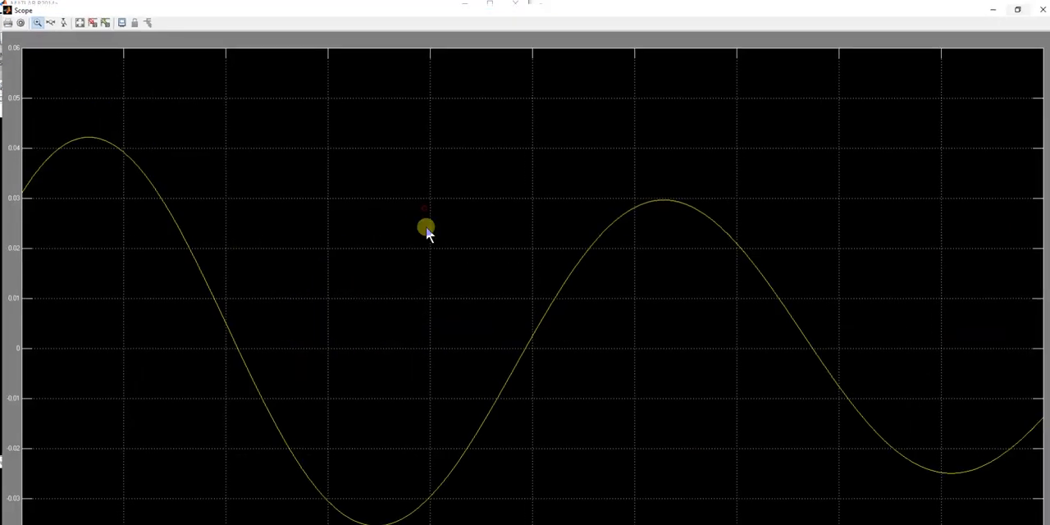
pyautogui.click(73, 19)
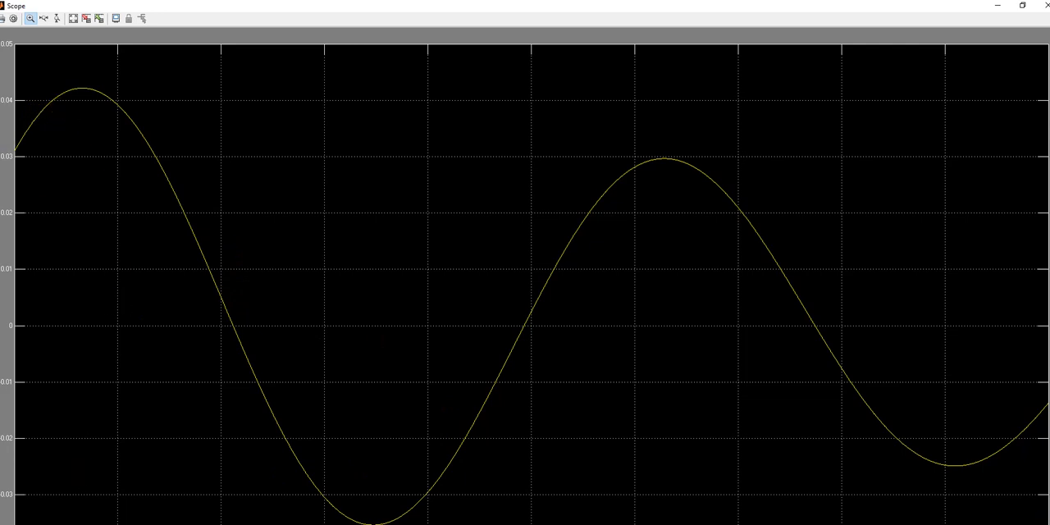
pyautogui.click(1022, 4)
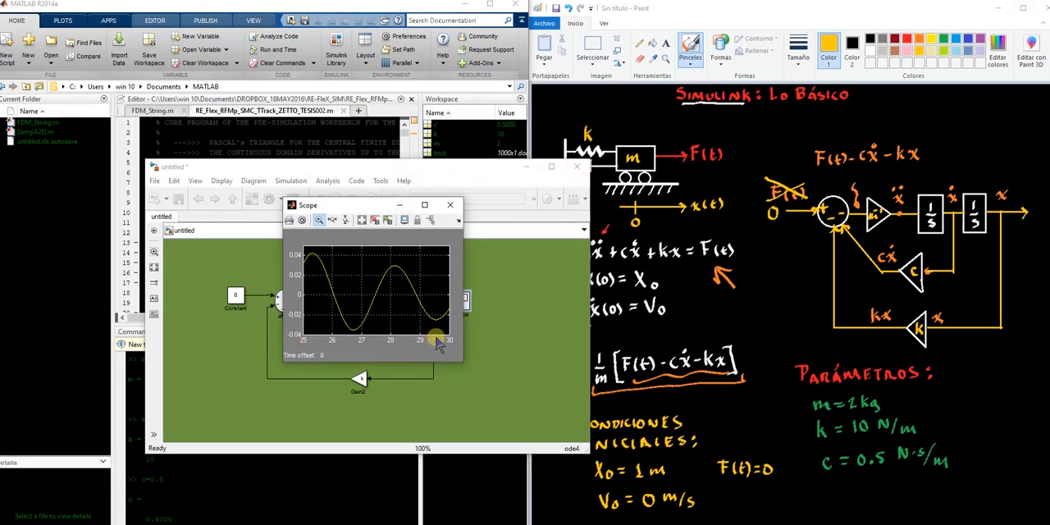
pyautogui.moveTo(359, 208); pyautogui.dragTo(566, 228)
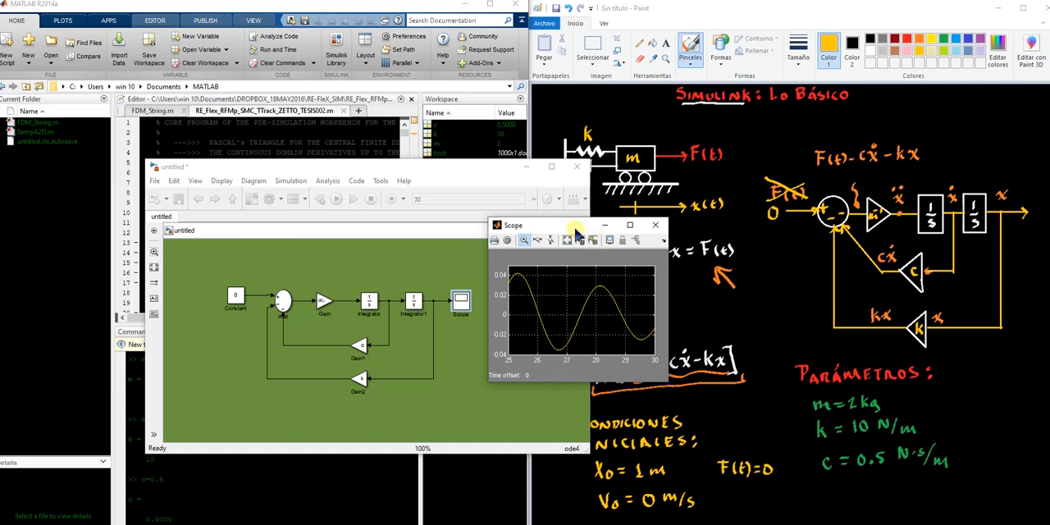
pyautogui.moveTo(544, 229); pyautogui.dragTo(466, 192)
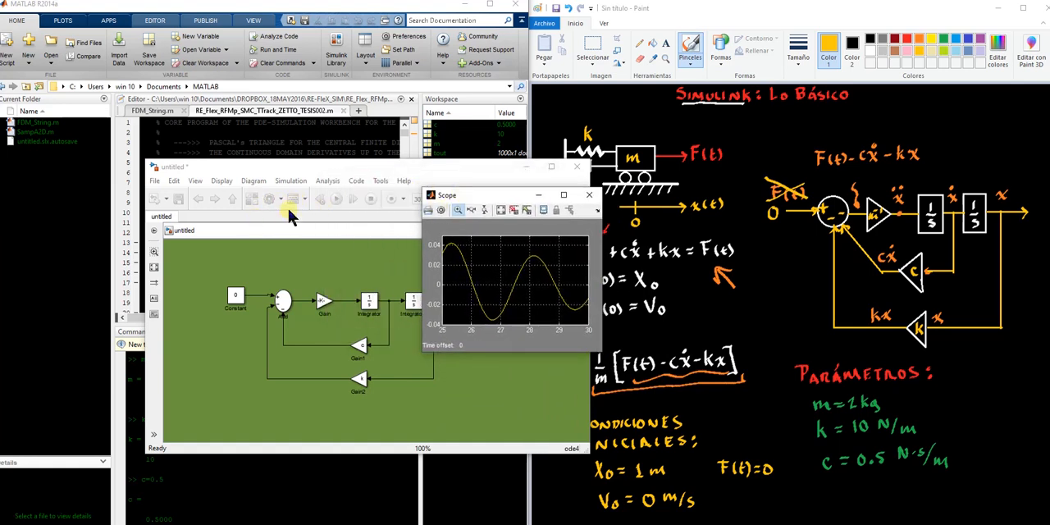
# Turn off the Scope's limit on stored data points in its history parameters
pyautogui.click(442, 211)
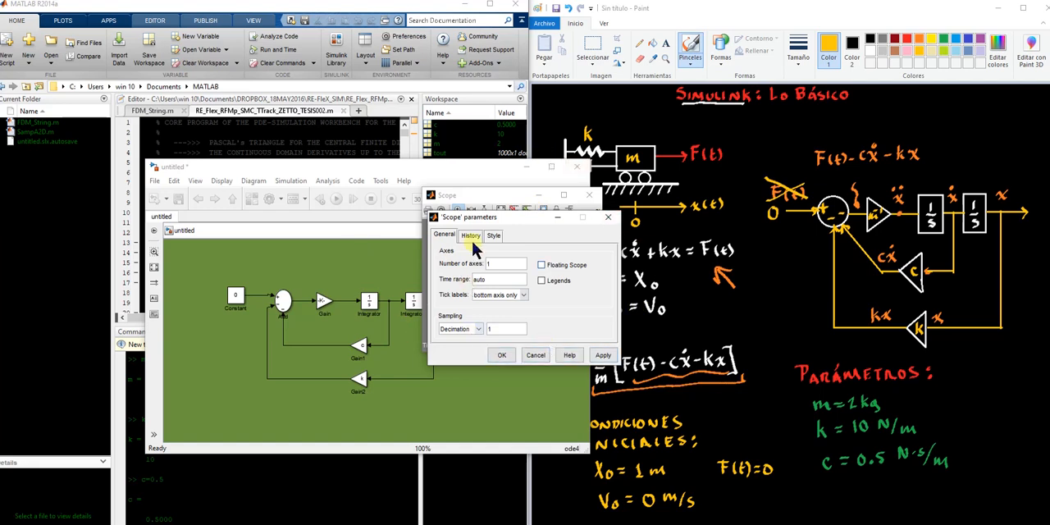
pyautogui.click(473, 237)
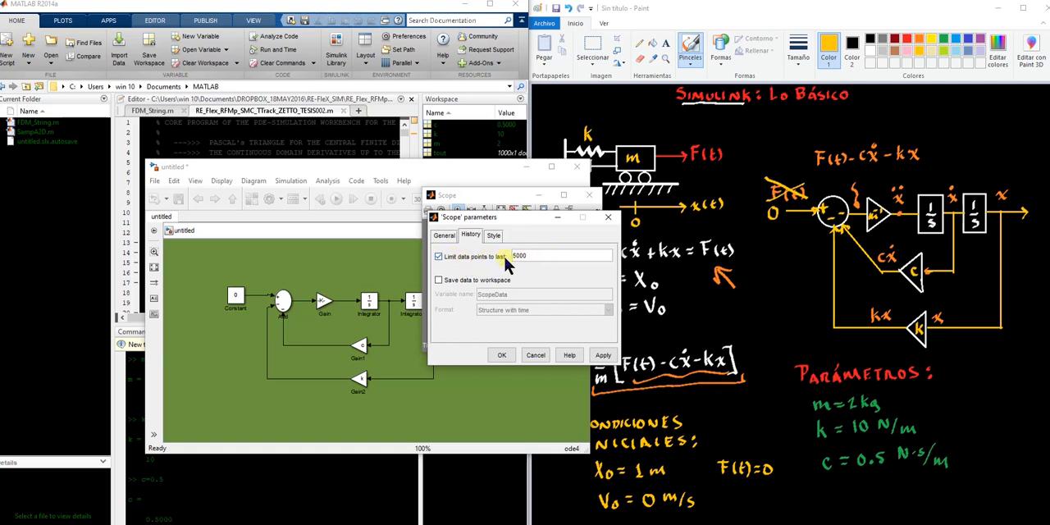
pyautogui.click(439, 257)
pyautogui.click(603, 354)
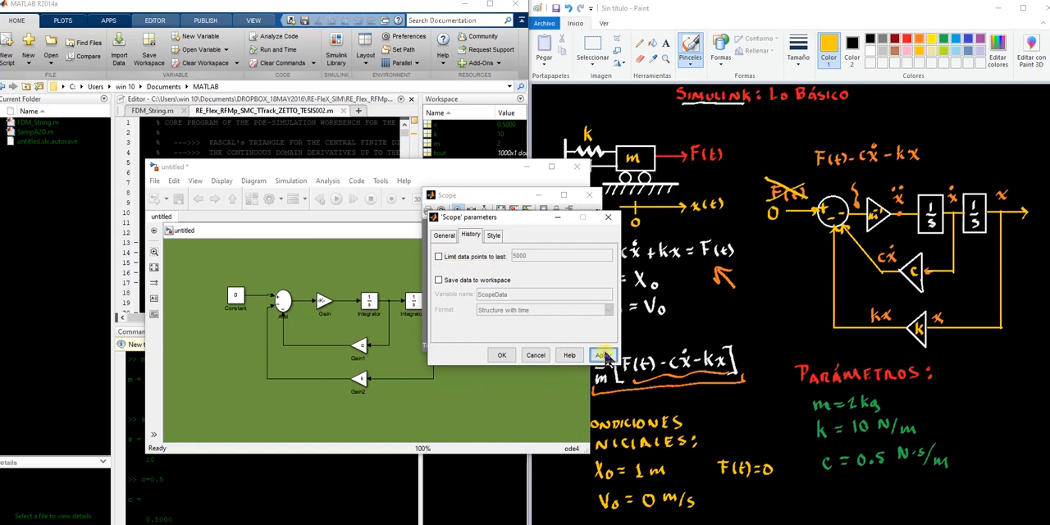
pyautogui.click(501, 354)
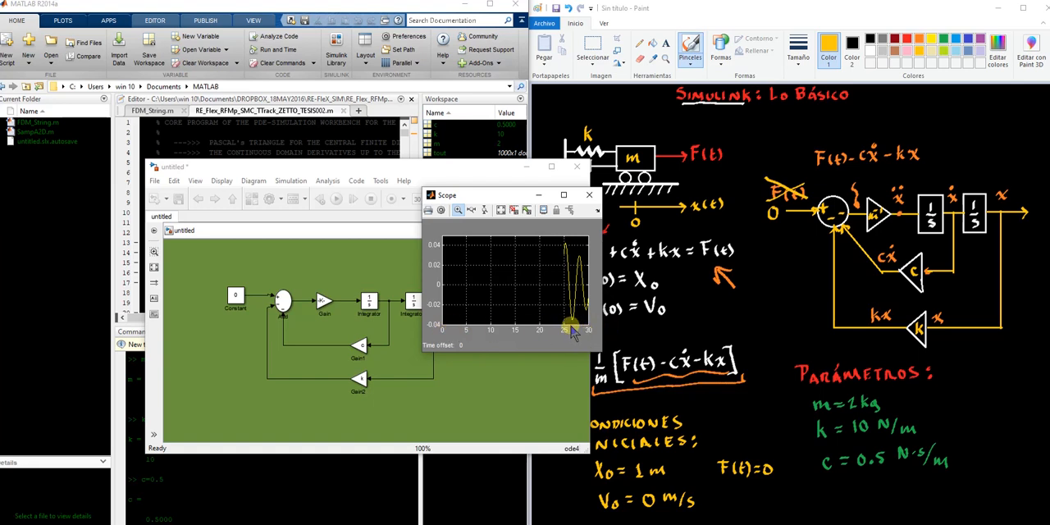
# Place the Scope window beside the model, rerun the simulation and autoscale the plot
pyautogui.moveTo(497, 196); pyautogui.dragTo(401, 241)
pyautogui.click(444, 175)
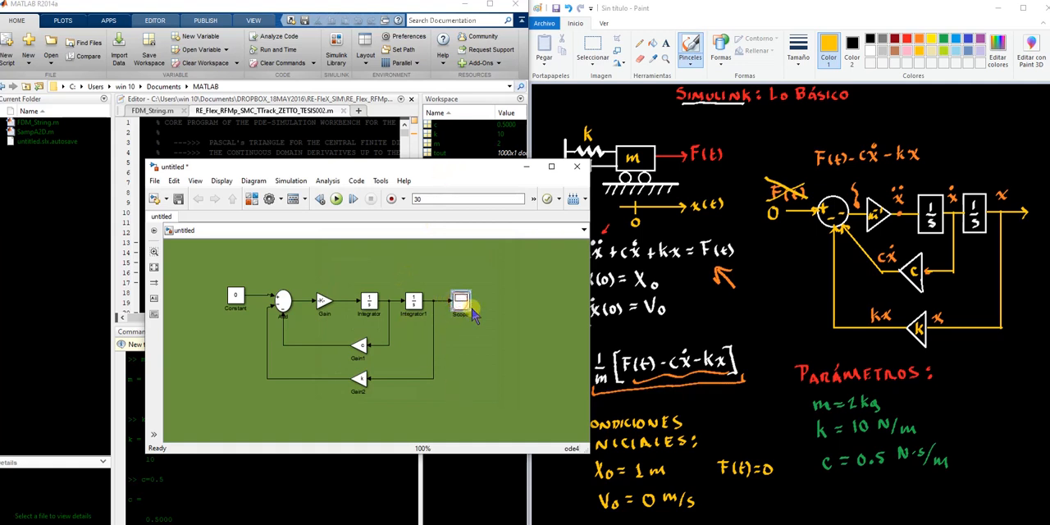
pyautogui.doubleClick(468, 309)
pyautogui.moveTo(406, 236); pyautogui.dragTo(700, 236)
pyautogui.click(406, 256)
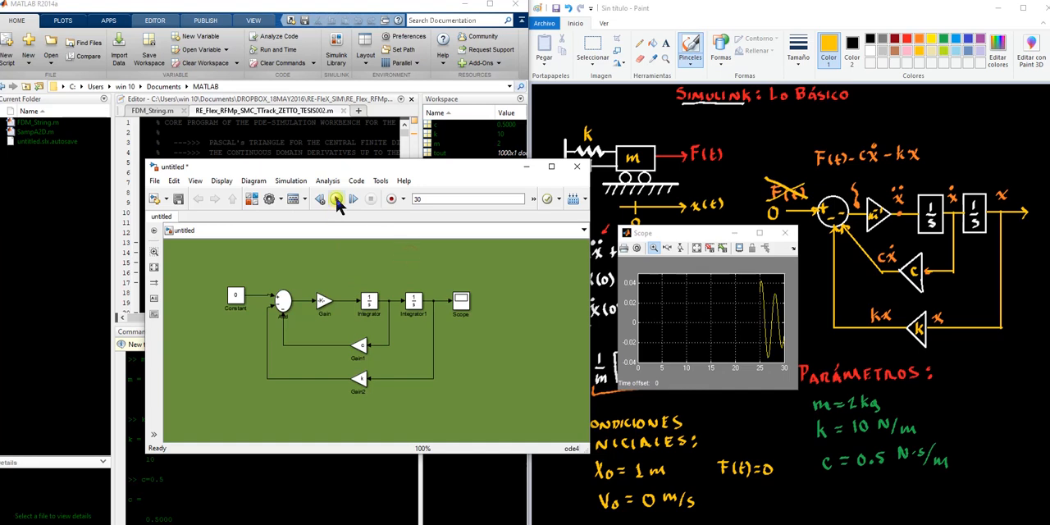
pyautogui.click(336, 200)
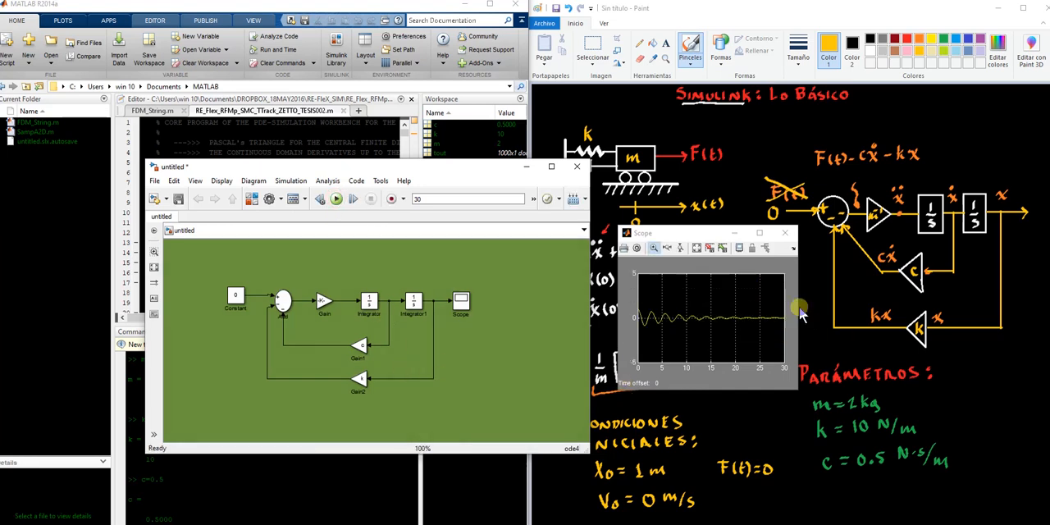
pyautogui.click(696, 246)
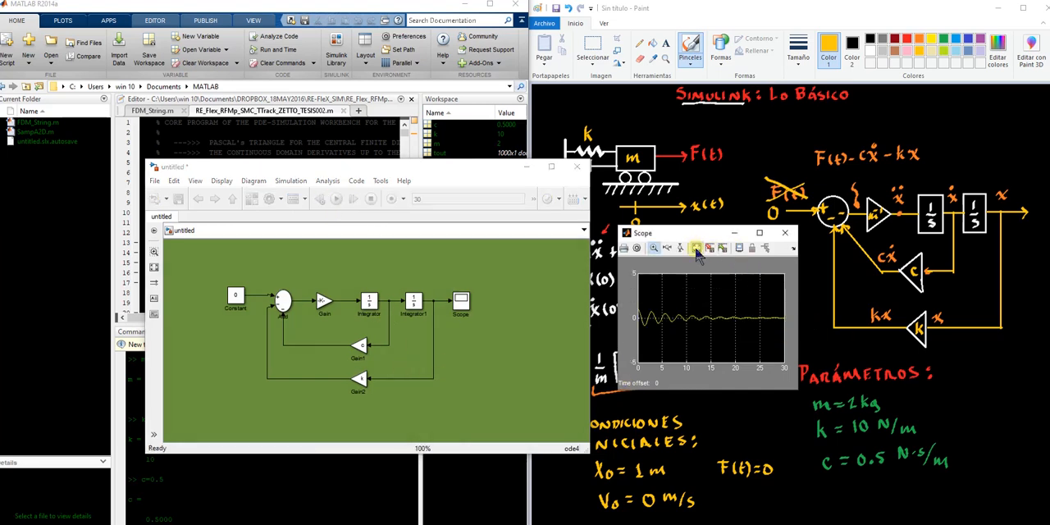
# Examine the displacement response over the whole simulation time at full-screen size, and close the Scope
pyautogui.moveTo(696, 238); pyautogui.dragTo(373, 188)
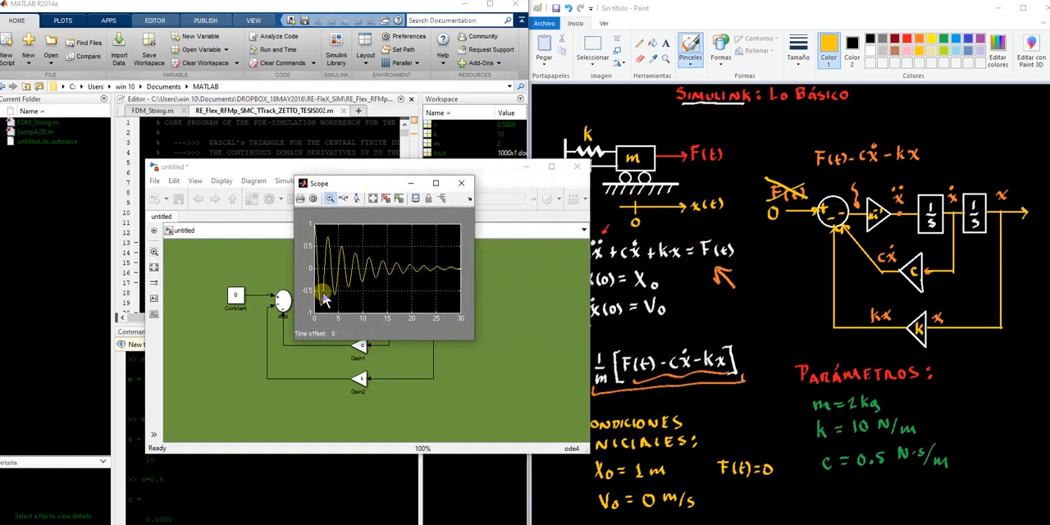
pyautogui.click(439, 183)
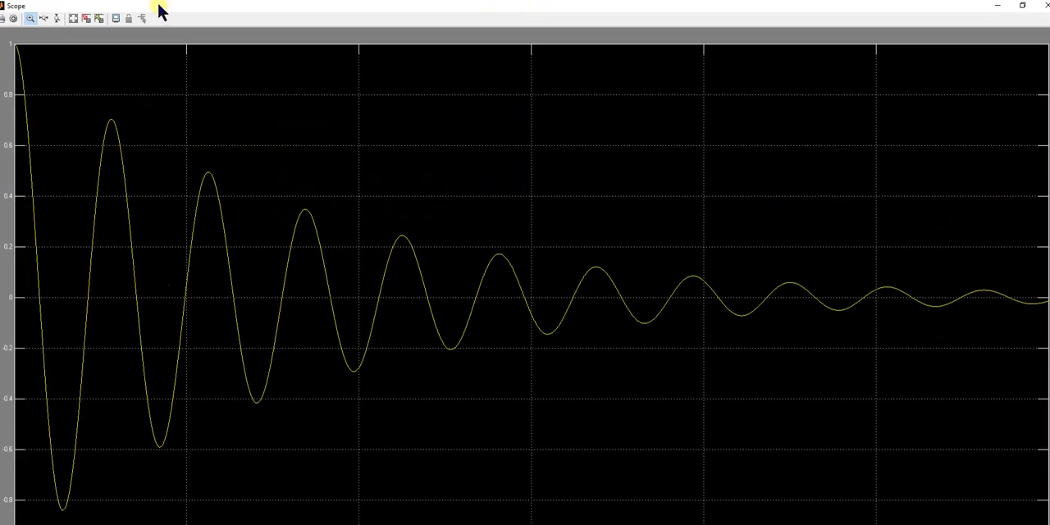
pyautogui.click(1021, 9)
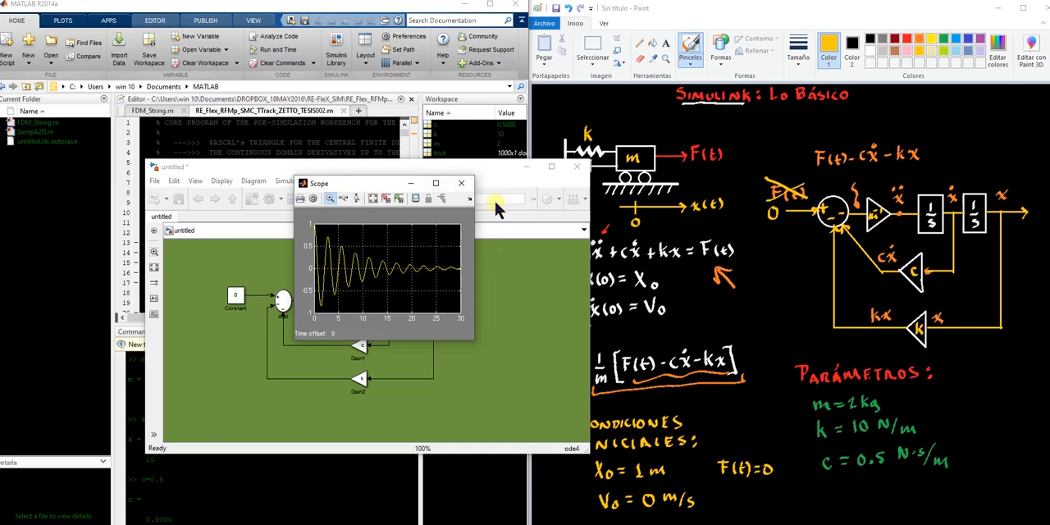
pyautogui.click(460, 186)
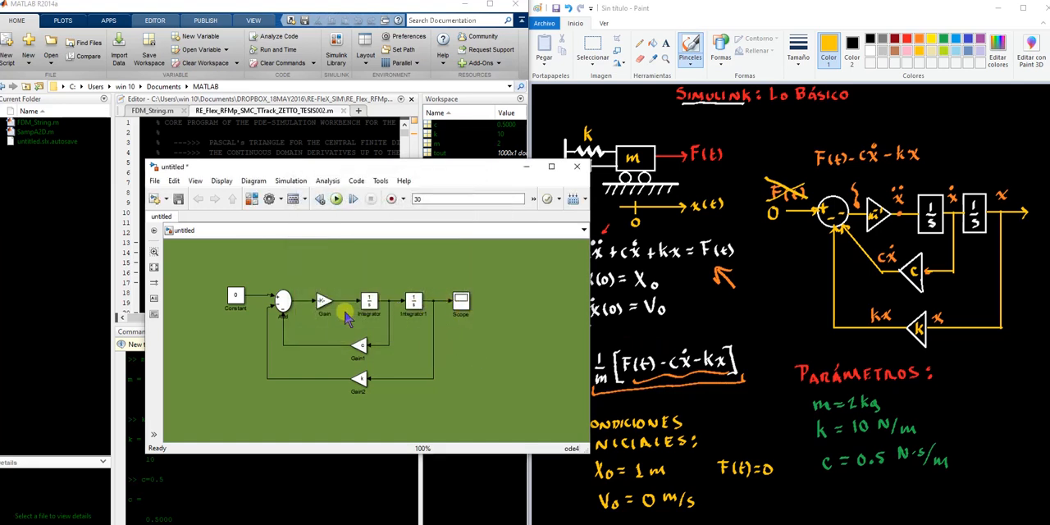
# Set the gain of the damping block Gain1 to 0
pyautogui.click(361, 347)
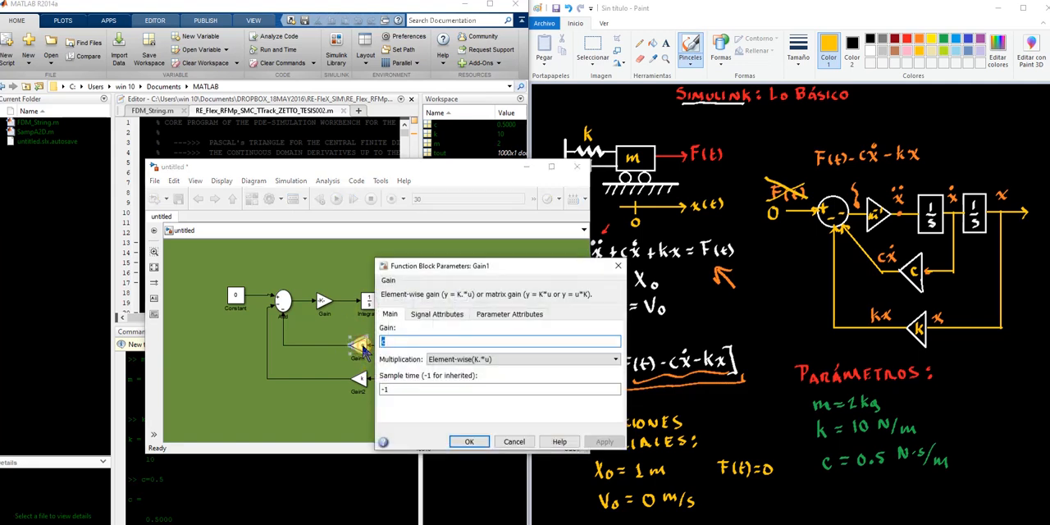
pyautogui.press('BackSpace')
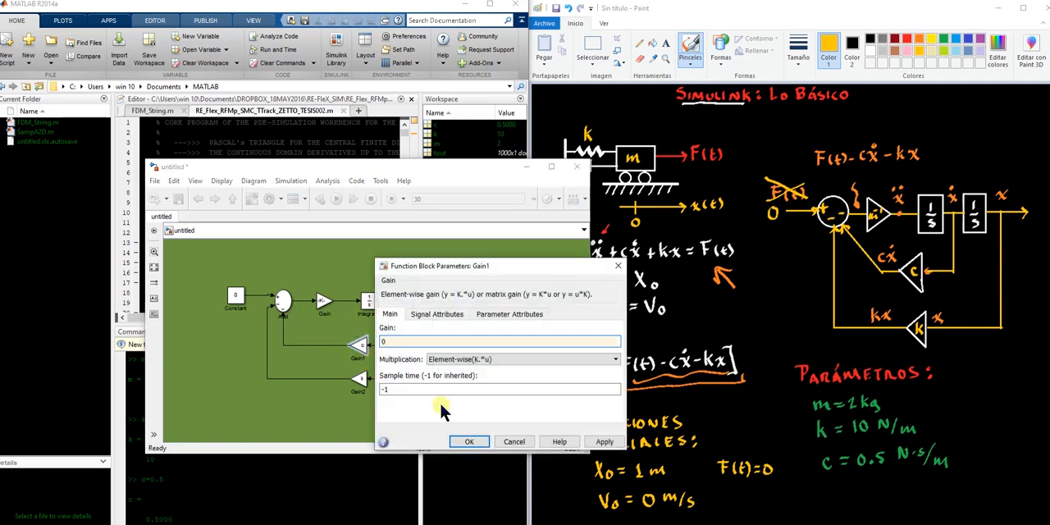
pyautogui.click(604, 441)
pyautogui.click(469, 442)
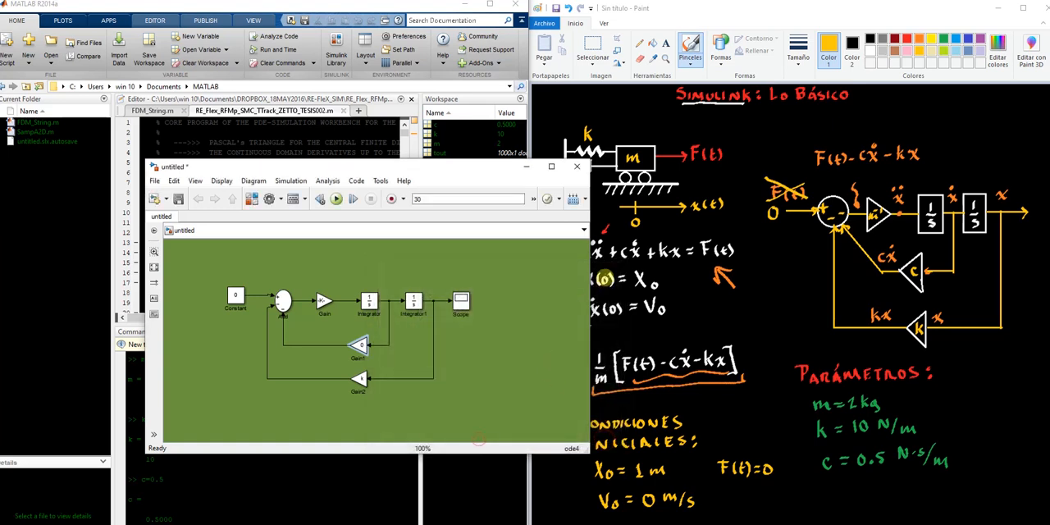
# Check the damper in the Paint sketch, run the Simulink model without damping and open the Scope
pyautogui.click(666, 252)
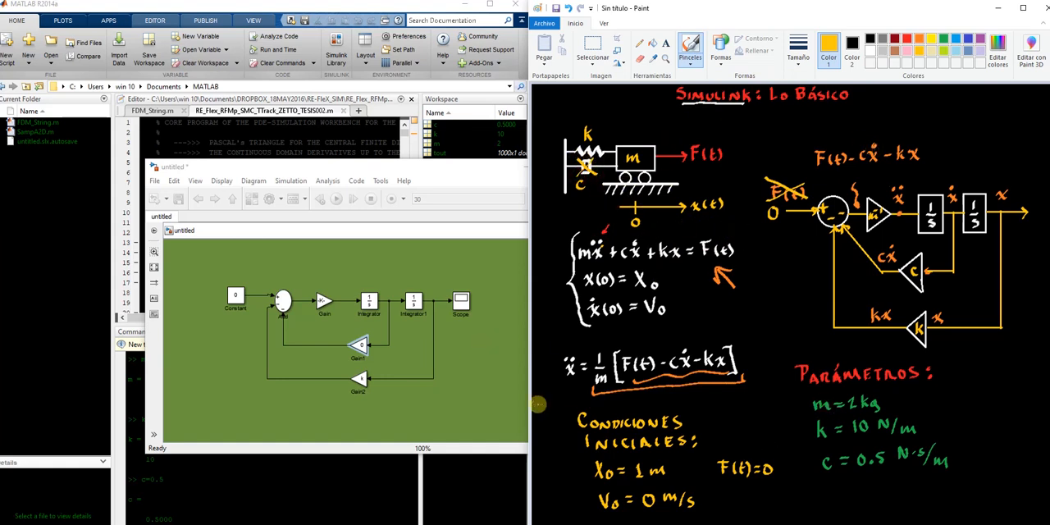
pyautogui.click(485, 383)
pyautogui.click(337, 200)
pyautogui.doubleClick(461, 302)
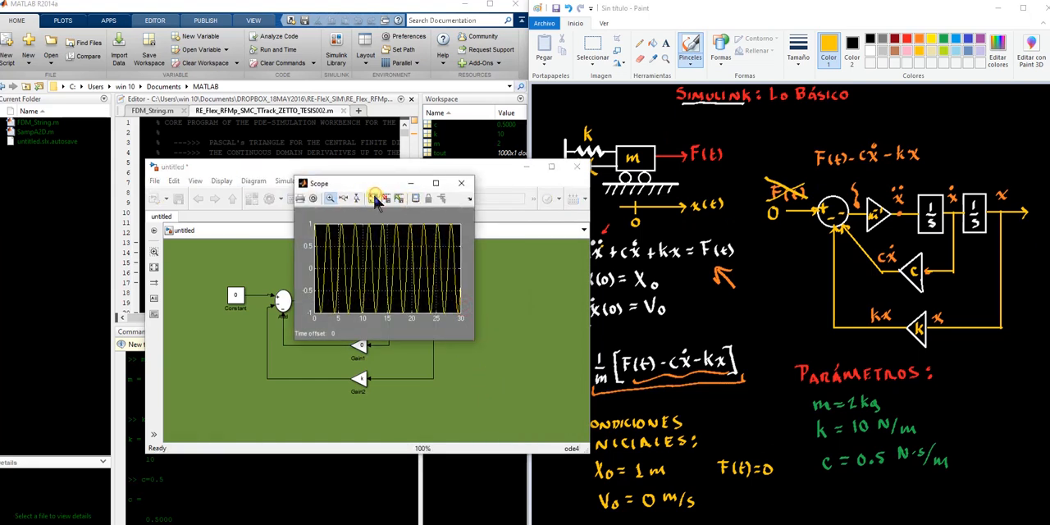
# Enlarge the Scope window to examine the undamped displacement response over the full 30 s, and close the Scope
pyautogui.click(435, 183)
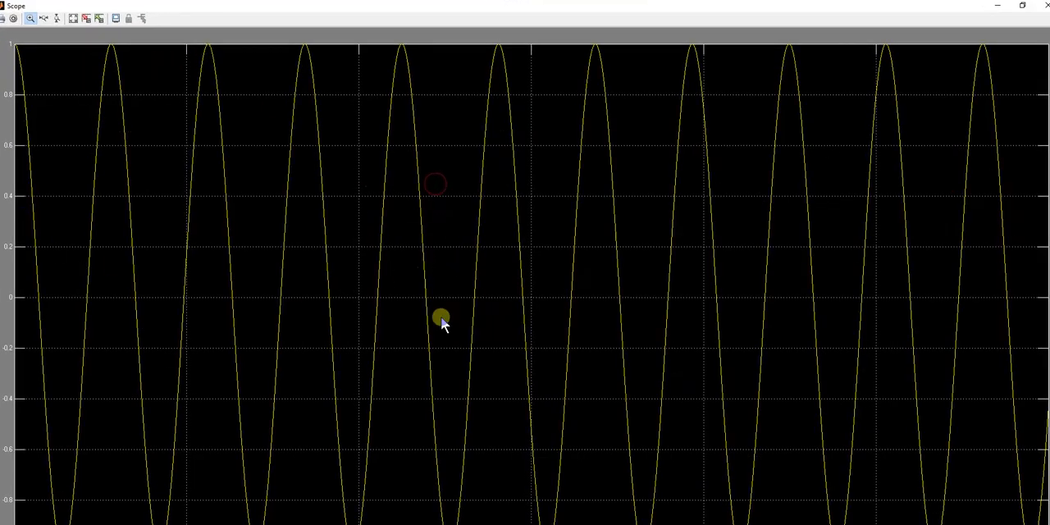
pyautogui.click(1022, 6)
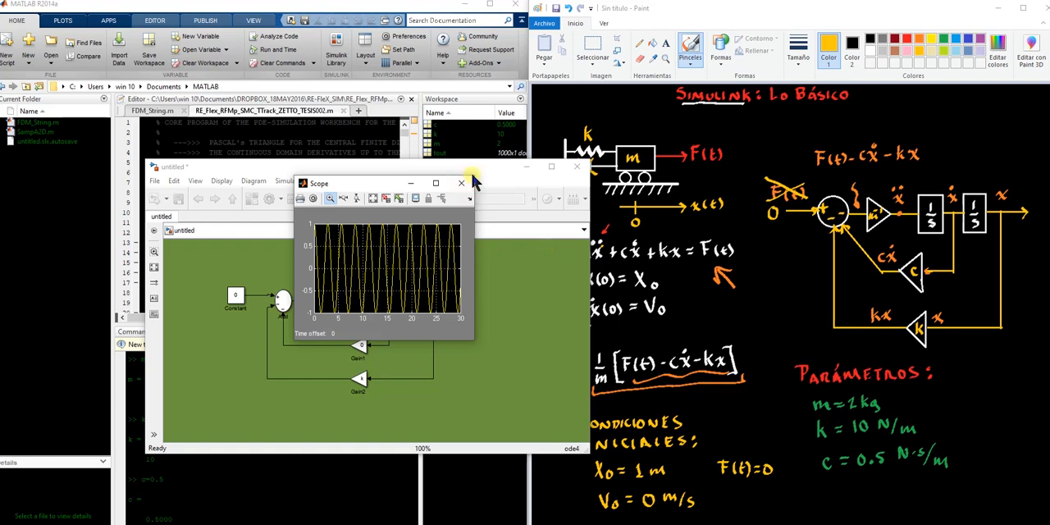
pyautogui.moveTo(474, 178); pyautogui.dragTo(837, 42)
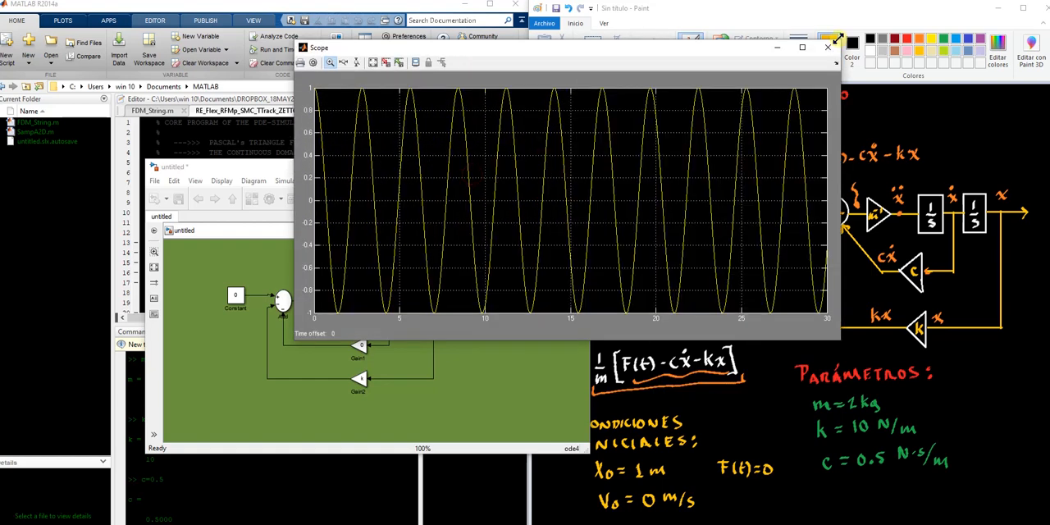
pyautogui.moveTo(501, 48); pyautogui.dragTo(243, 29)
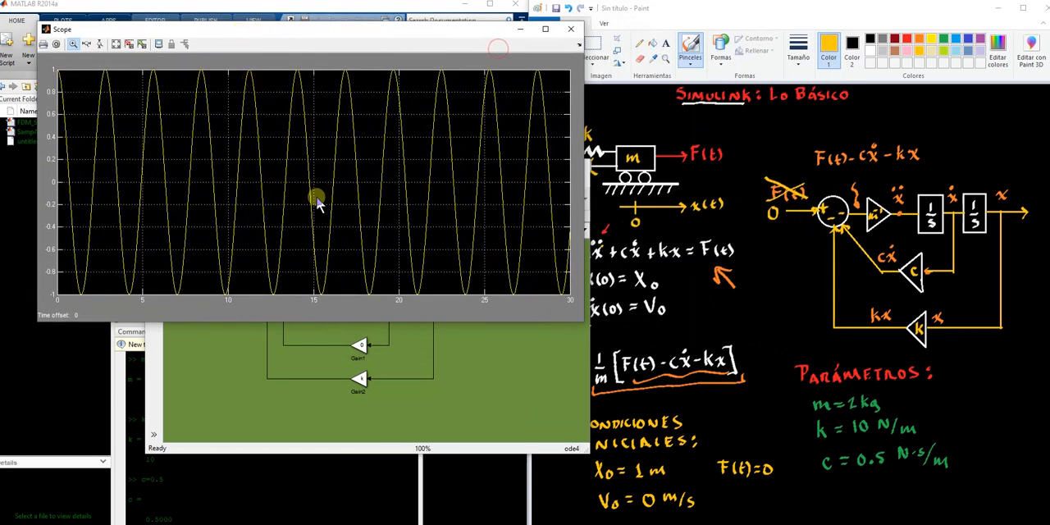
pyautogui.moveTo(584, 323); pyautogui.dragTo(778, 493)
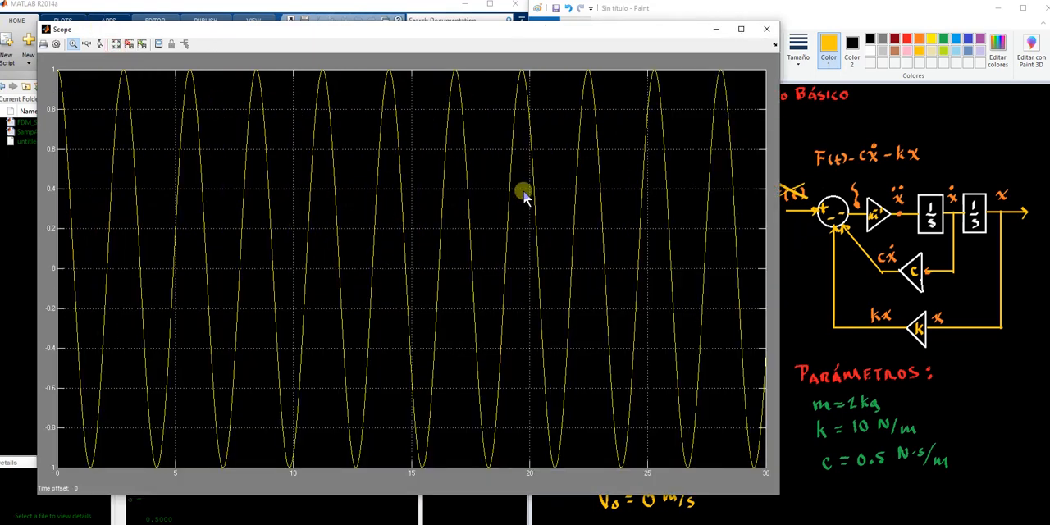
pyautogui.click(767, 29)
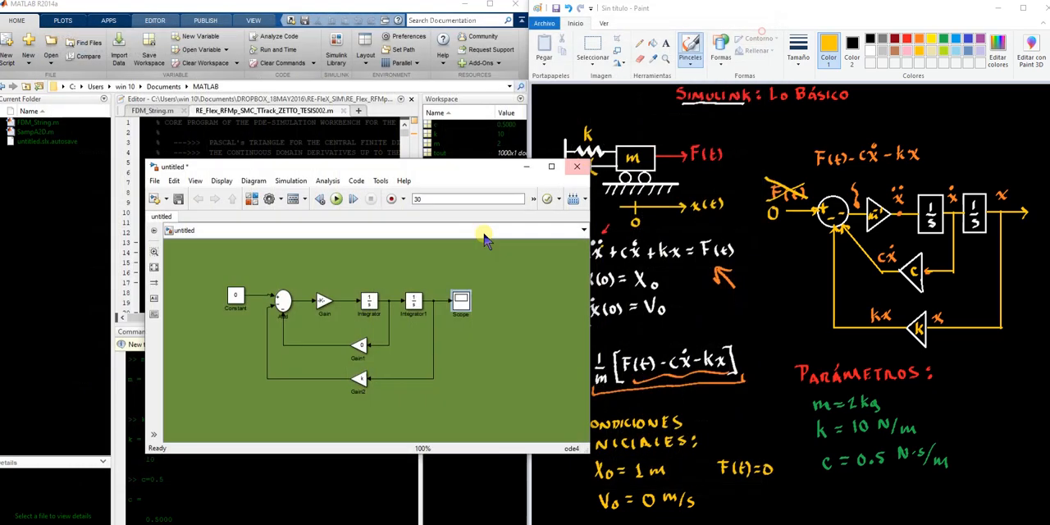
pyautogui.click(469, 358)
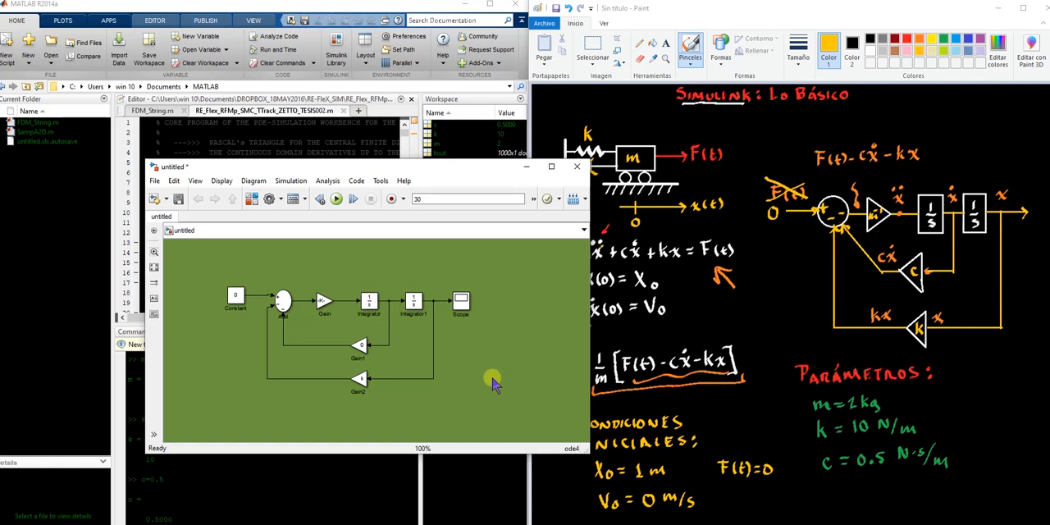
pyautogui.moveTo(472, 523)
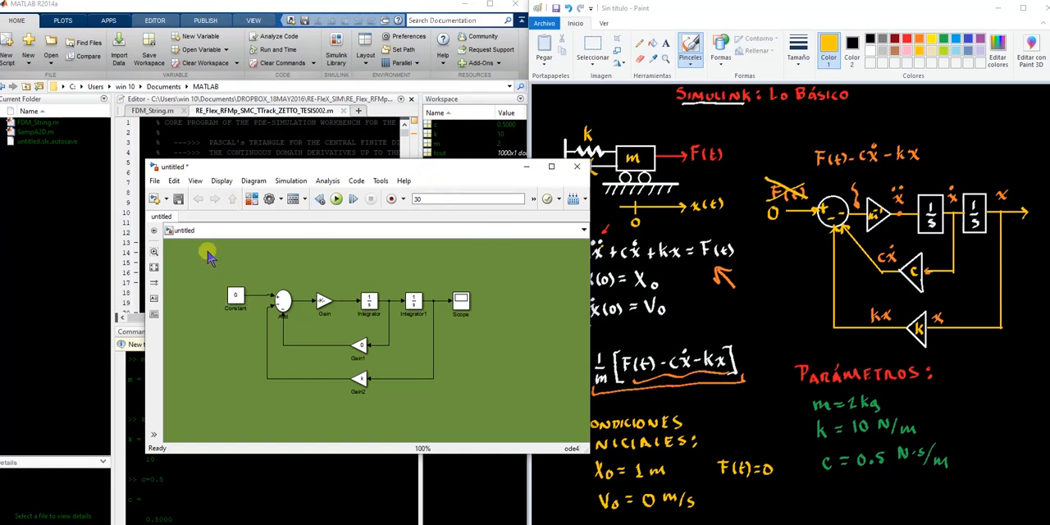
pyautogui.click(165, 199)
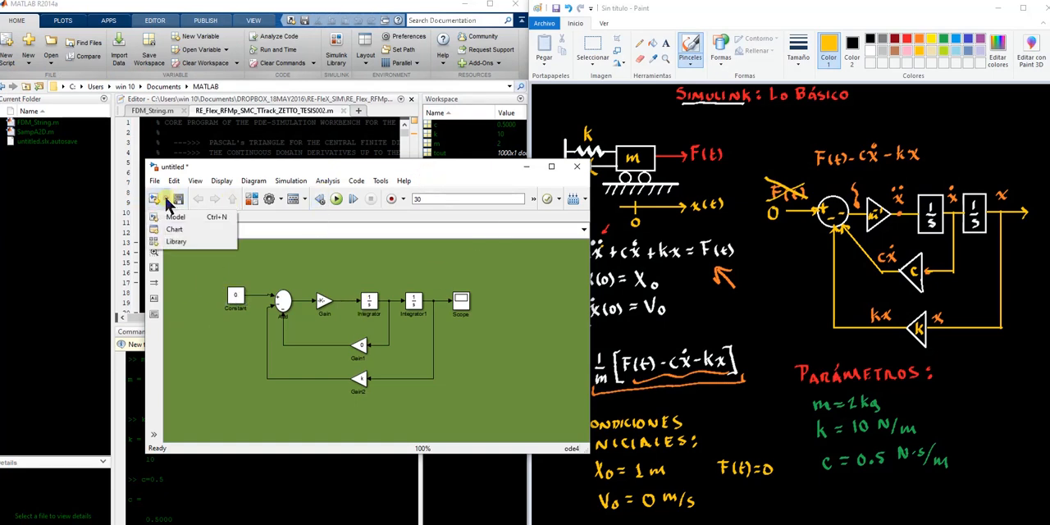
pyautogui.click(166, 202)
pyautogui.click(167, 204)
pyautogui.click(171, 239)
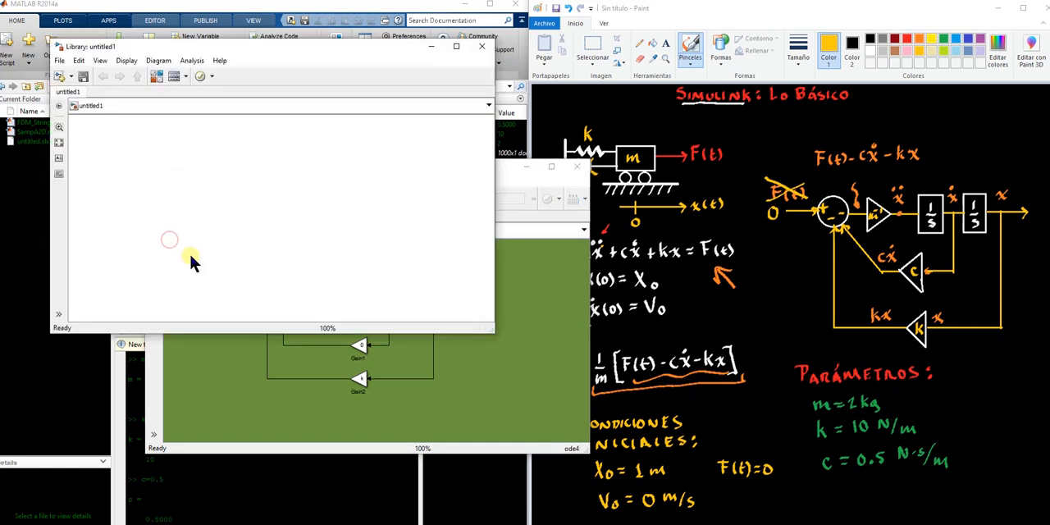
pyautogui.click(481, 46)
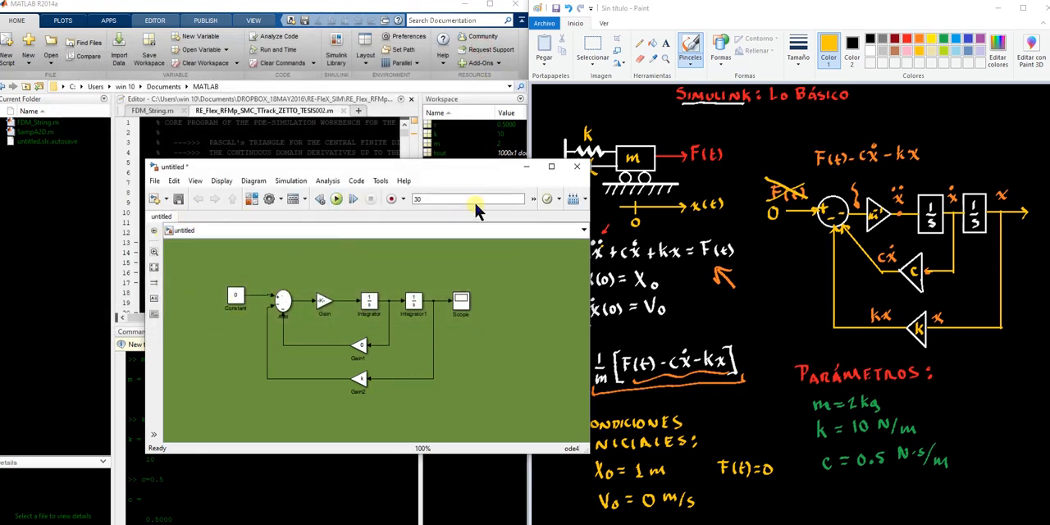
# Add an XY Graph block from Simulink/Sinks above and beyond the Scope, and connect the displacement signal to its first input
pyautogui.click(251, 200)
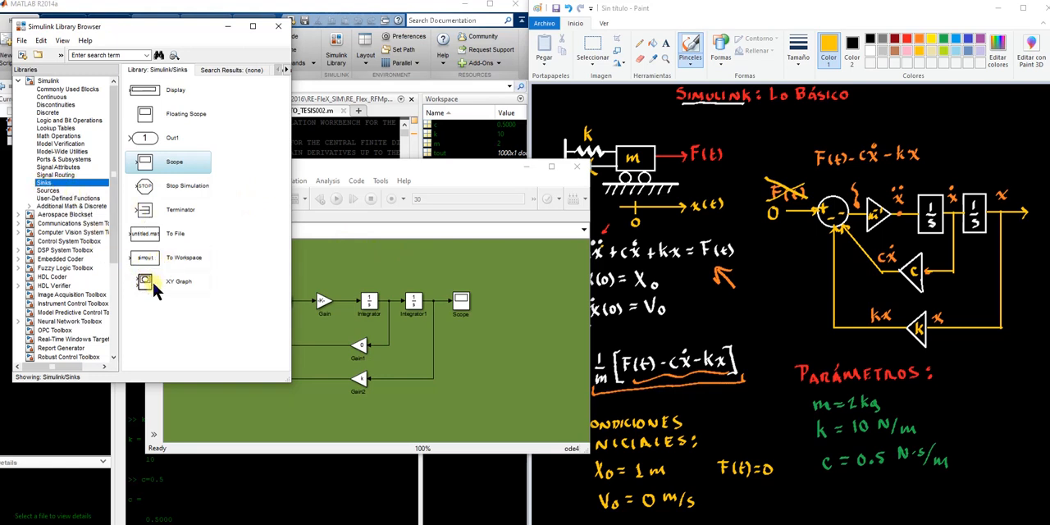
pyautogui.moveTo(149, 286); pyautogui.dragTo(507, 313)
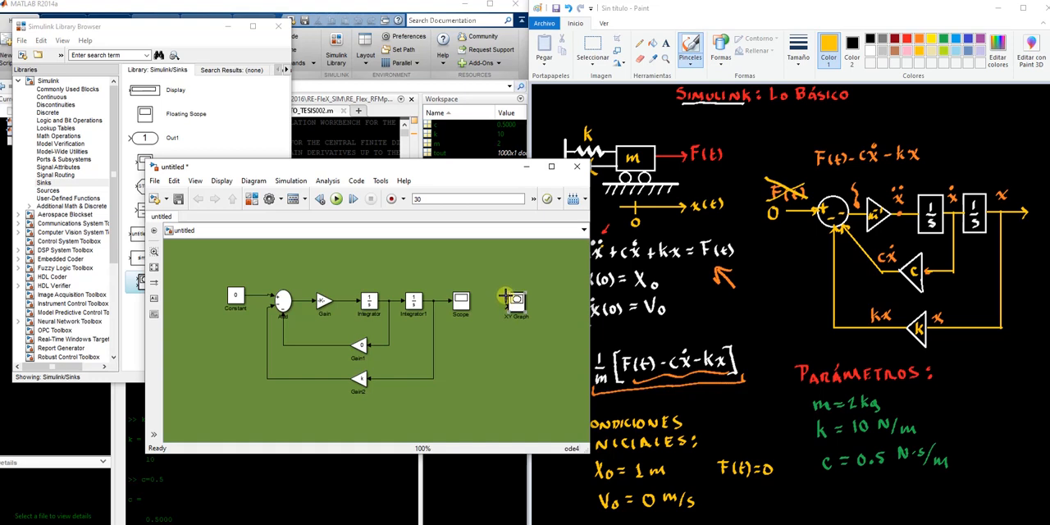
pyautogui.moveTo(498, 294); pyautogui.dragTo(435, 292)
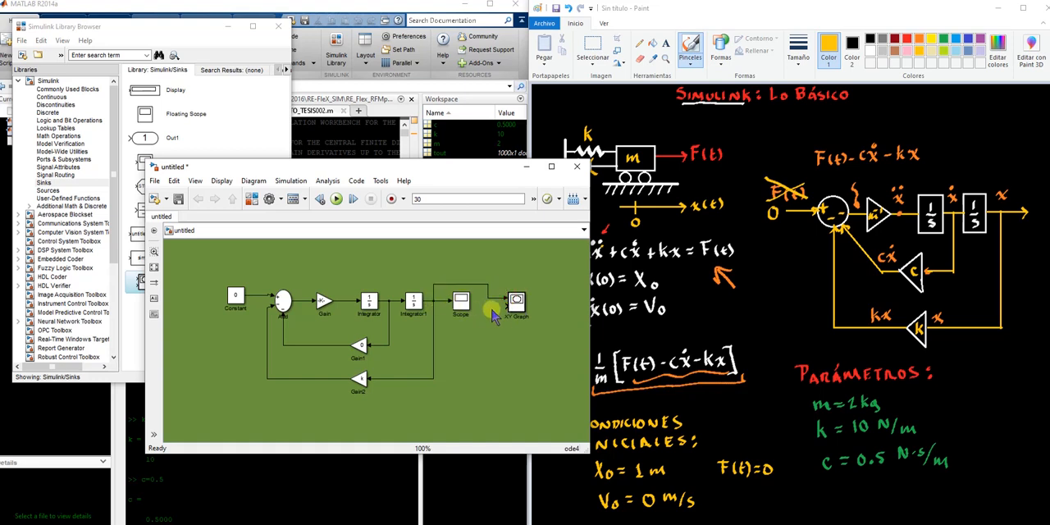
pyautogui.moveTo(514, 304); pyautogui.dragTo(522, 291)
pyautogui.click(526, 331)
pyautogui.click(517, 288)
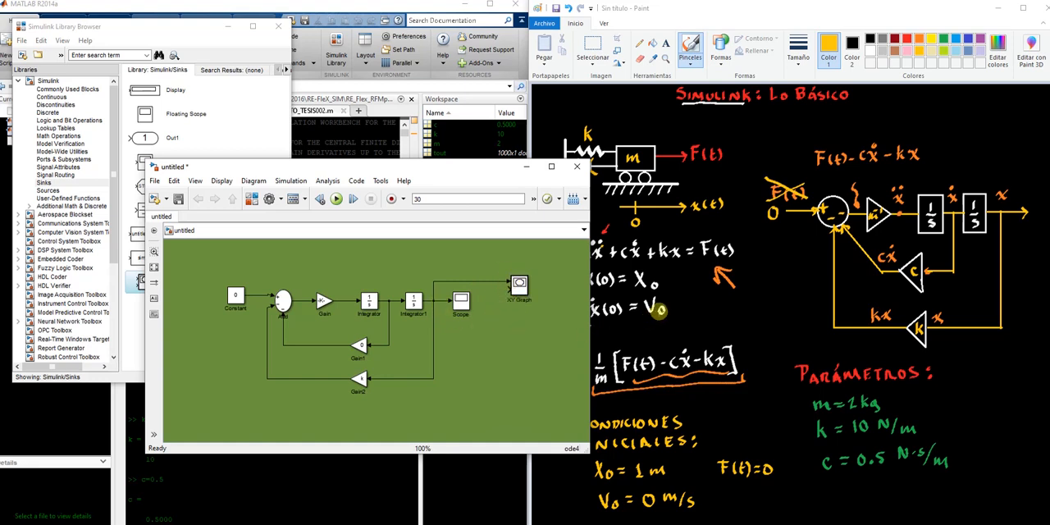
# Switch to Paint and delete the equation of motion with its initial conditions below the x(t) axis
pyautogui.click(739, 345)
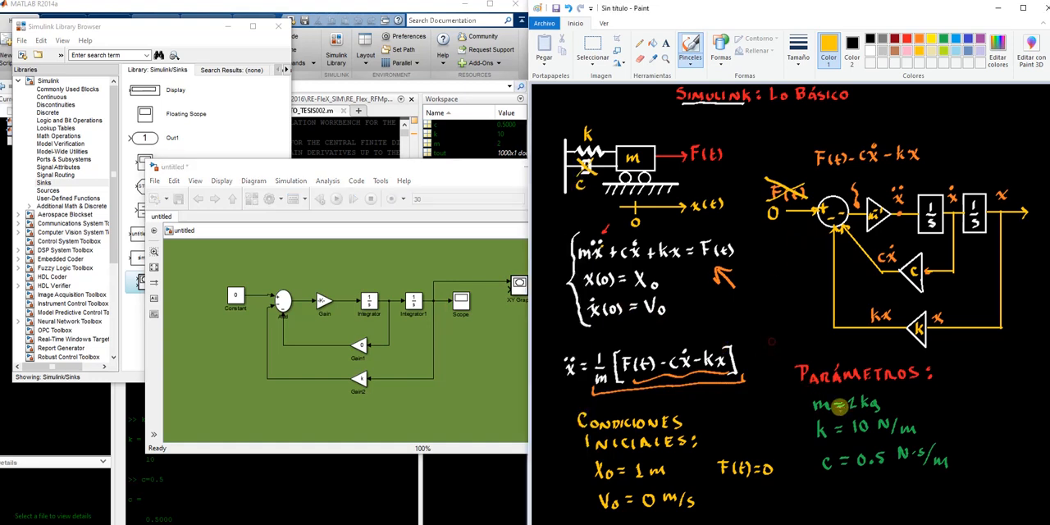
pyautogui.click(593, 45)
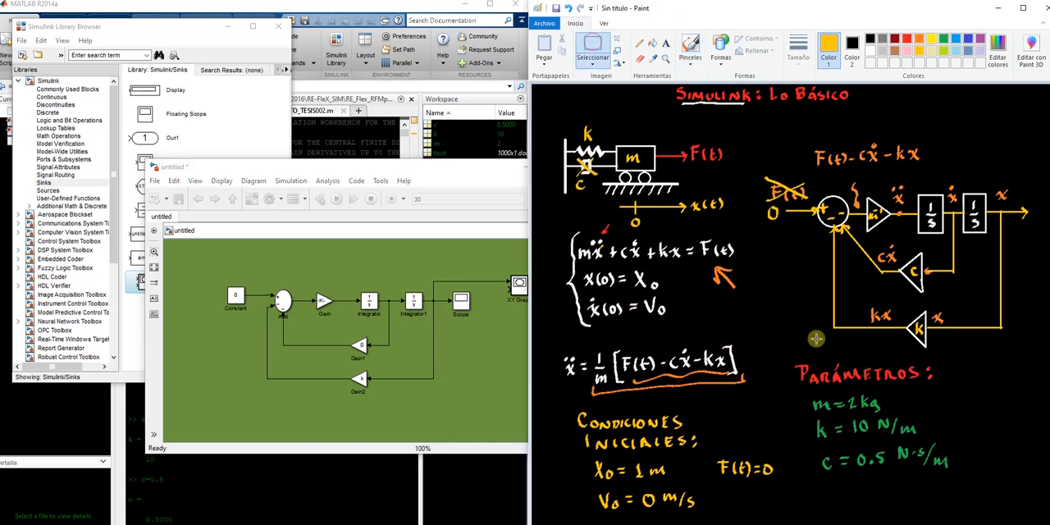
pyautogui.moveTo(559, 323)
pyautogui.mouseDown()
pyautogui.moveTo(775, 231)
pyautogui.moveTo(764, 224)
pyautogui.mouseUp()
pyautogui.press('Delete')
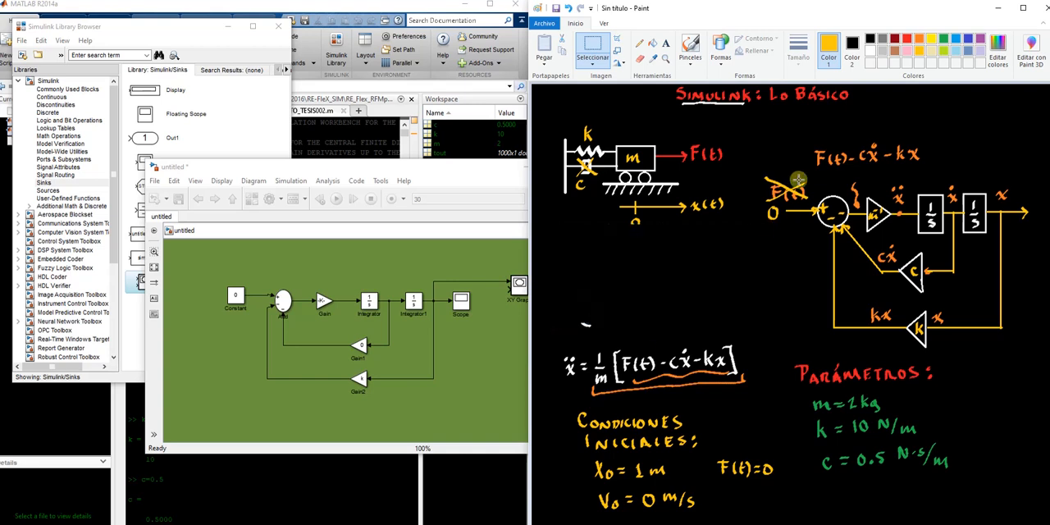
# Draw white phase-plane axes in the cleared area, labelled x horizontally and v = ẋ vertically
pyautogui.click(691, 43)
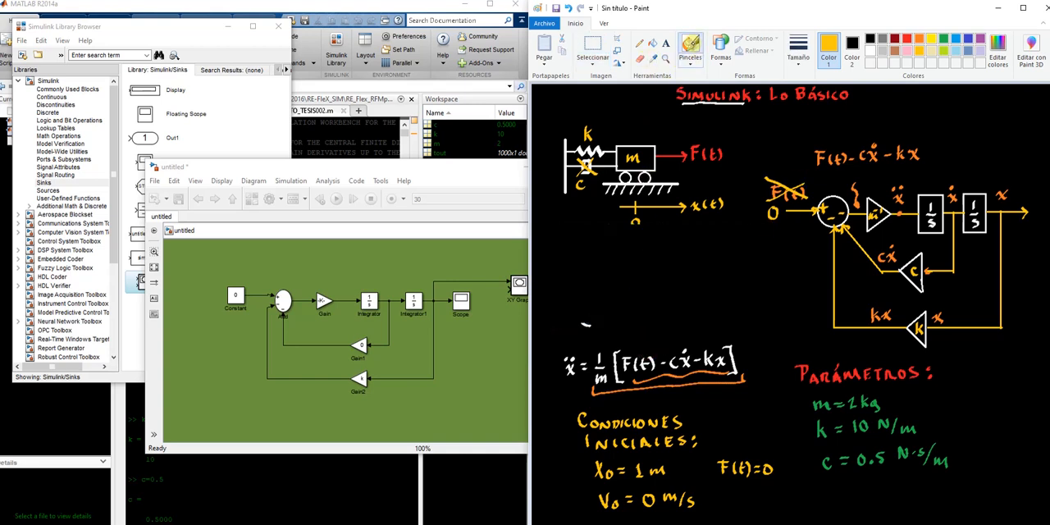
pyautogui.click(871, 51)
pyautogui.moveTo(635, 246); pyautogui.dragTo(637, 321)
pyautogui.moveTo(608, 286); pyautogui.dragTo(679, 274)
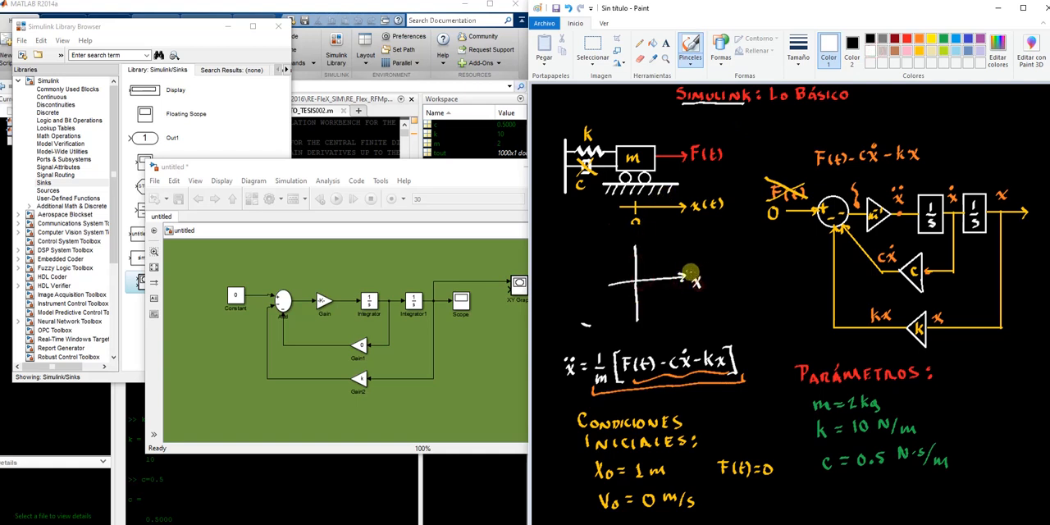
pyautogui.moveTo(645, 235); pyautogui.dragTo(652, 232)
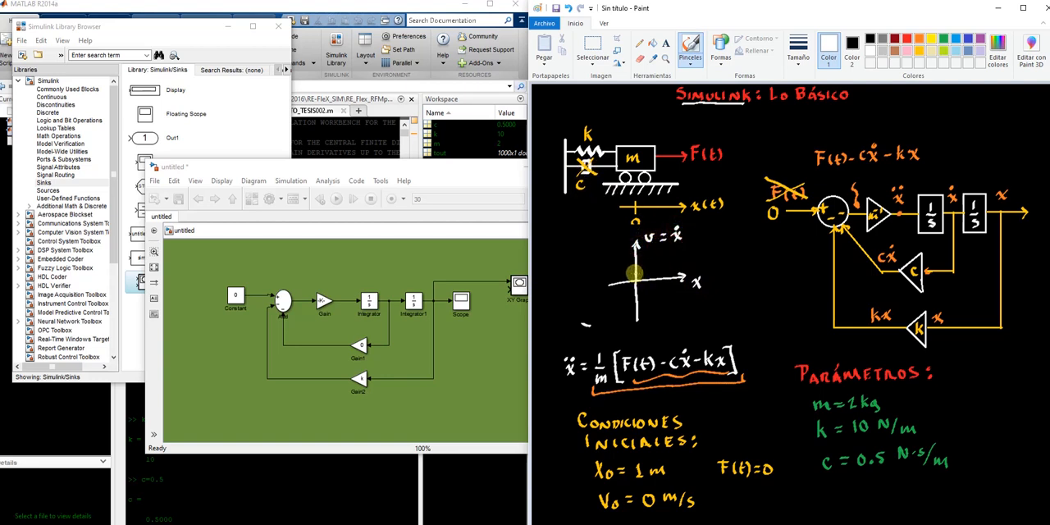
# Sketch a small white circle centred on the phase-plane origin and a larger red circle around it
pyautogui.moveTo(630, 272); pyautogui.dragTo(633, 273)
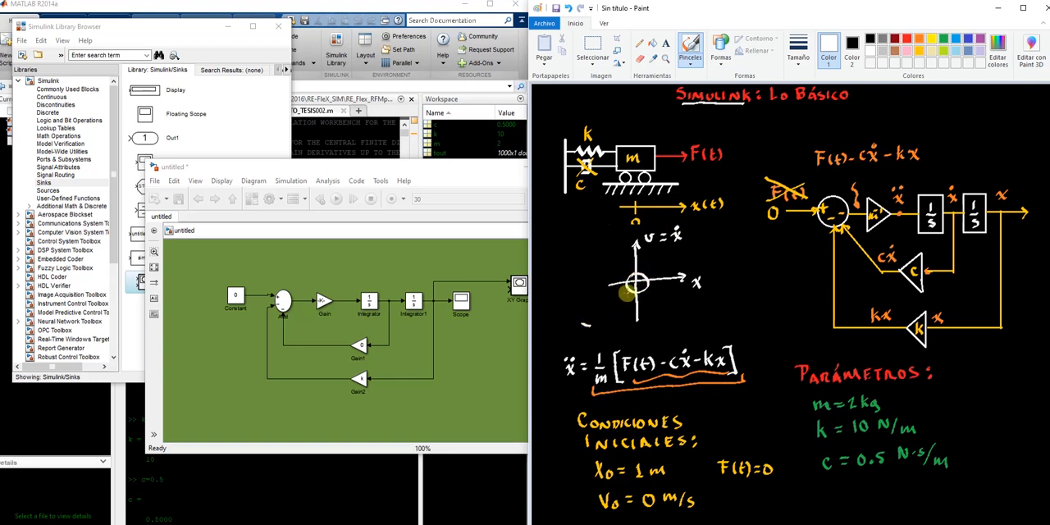
pyautogui.click(906, 37)
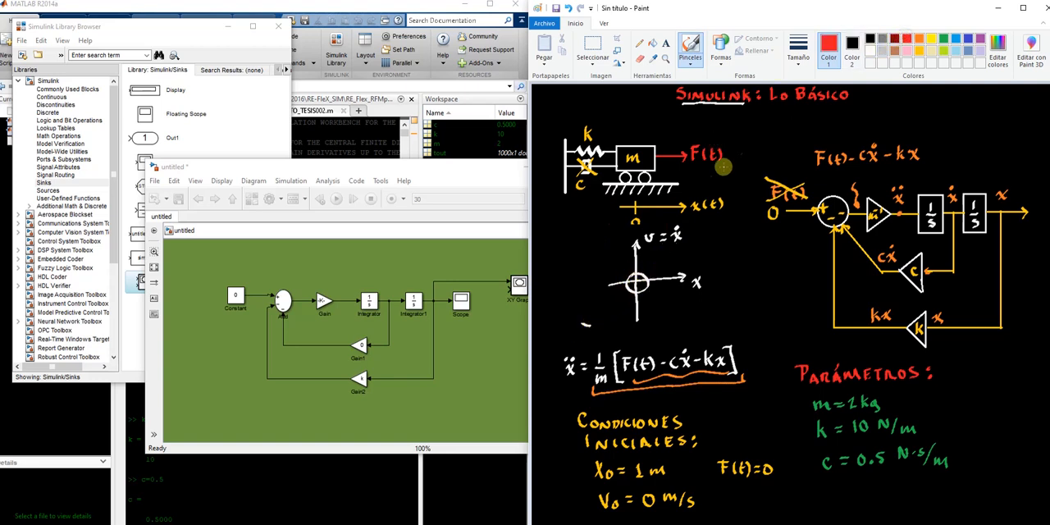
pyautogui.moveTo(634, 264)
pyautogui.mouseDown()
pyautogui.moveTo(631, 305)
pyautogui.moveTo(615, 271)
pyautogui.moveTo(663, 274)
pyautogui.mouseUp()
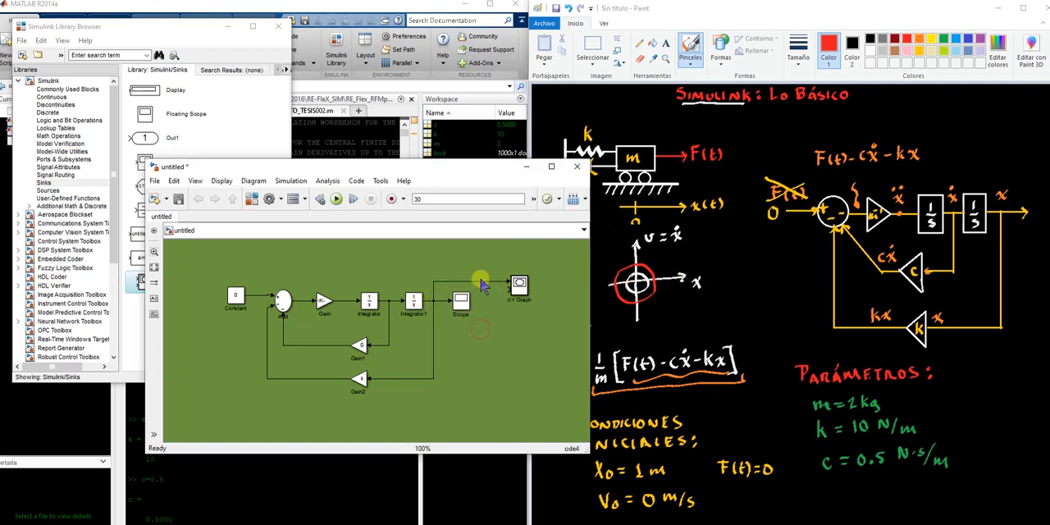
# In the Simulink model, connect the velocity signal to the XY Graph's second input, run the simulation, view the XY plot and close it
pyautogui.moveTo(480, 173)
pyautogui.mouseDown()
pyautogui.moveTo(422, 168)
pyautogui.moveTo(423, 157)
pyautogui.mouseUp()
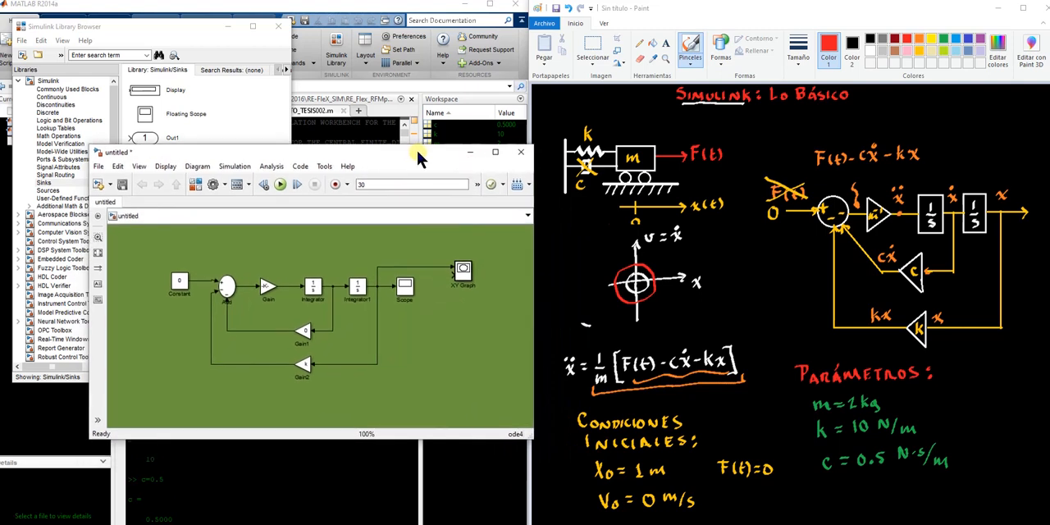
pyautogui.moveTo(439, 272); pyautogui.dragTo(331, 287)
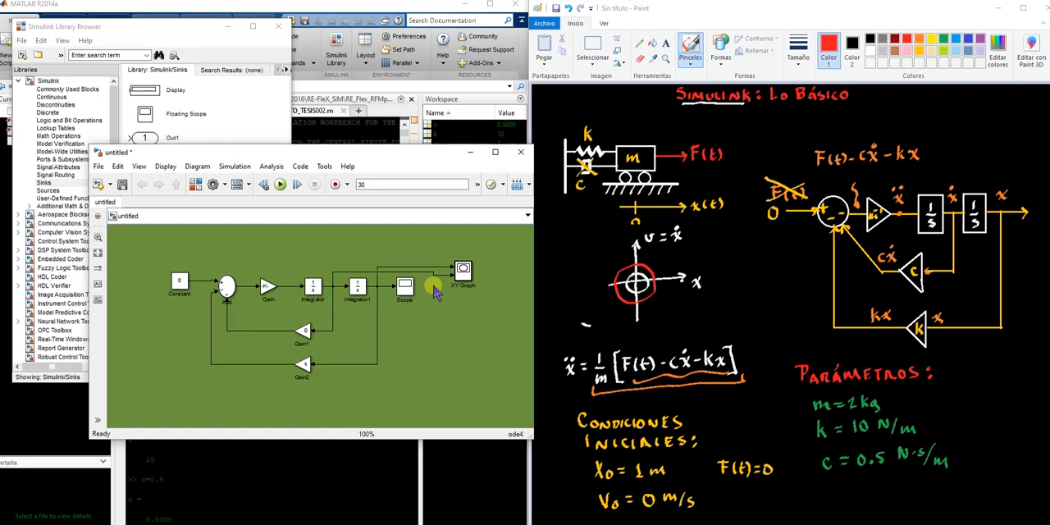
pyautogui.click(280, 185)
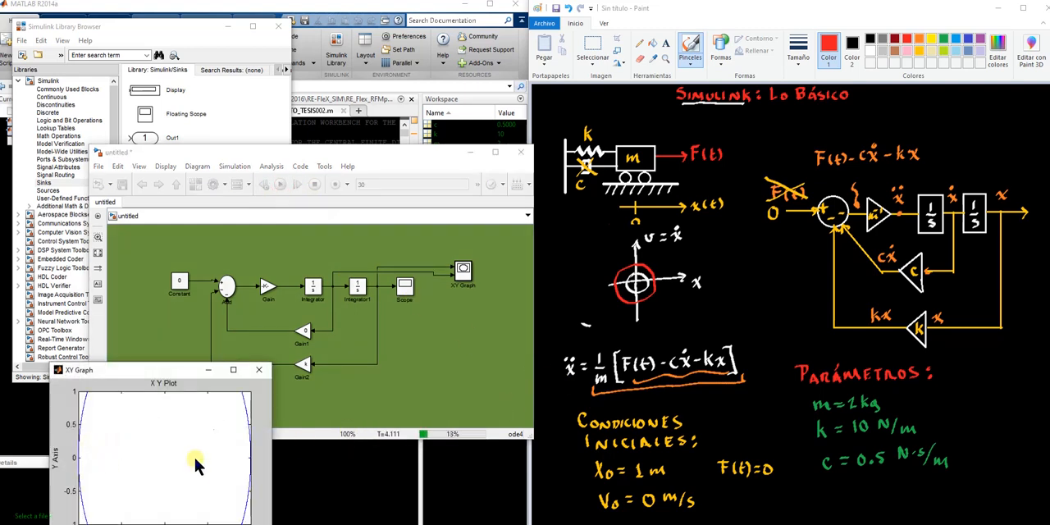
pyautogui.moveTo(175, 371); pyautogui.dragTo(200, 219)
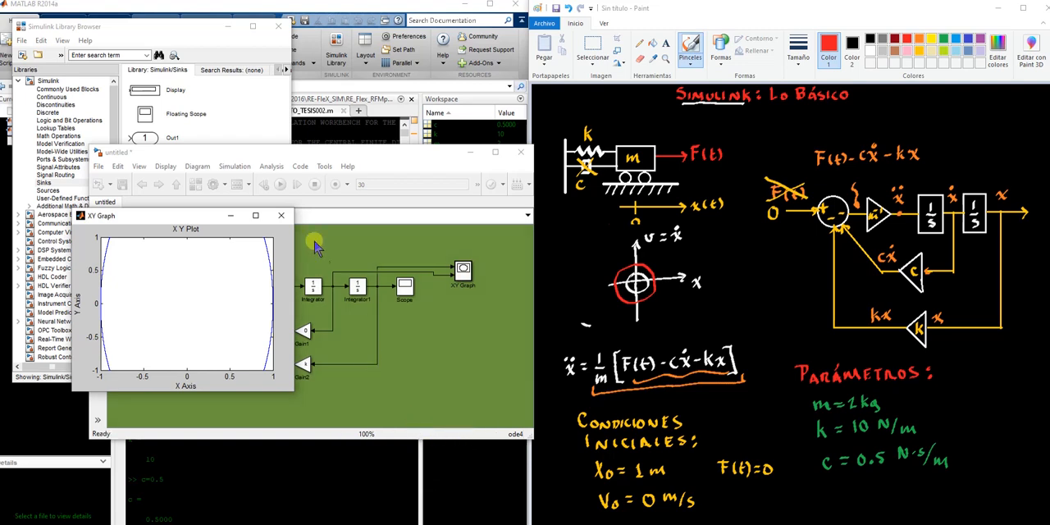
pyautogui.click(280, 217)
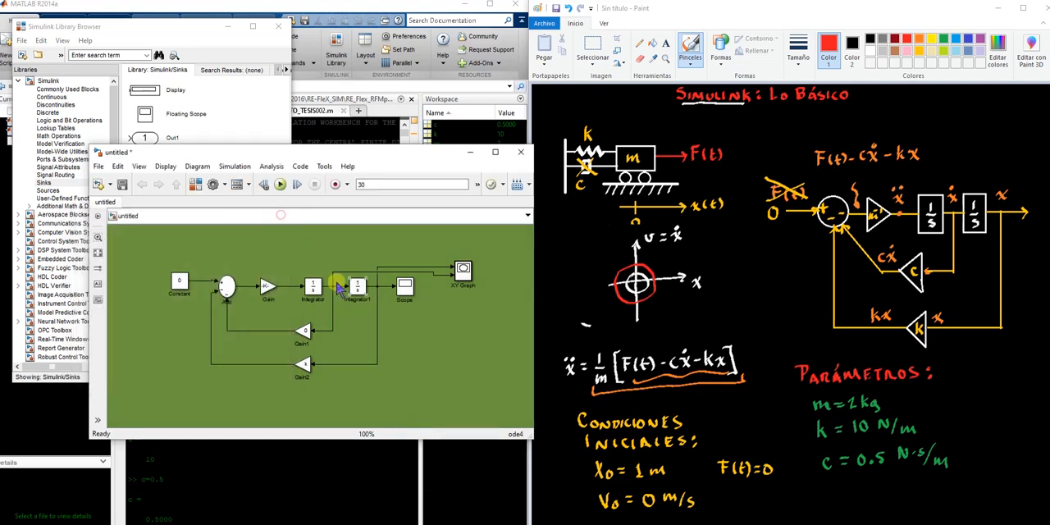
# Set the XY Graph limits to x-min -5, x-max 5, y-min -5 and y-max 5
pyautogui.doubleClick(463, 271)
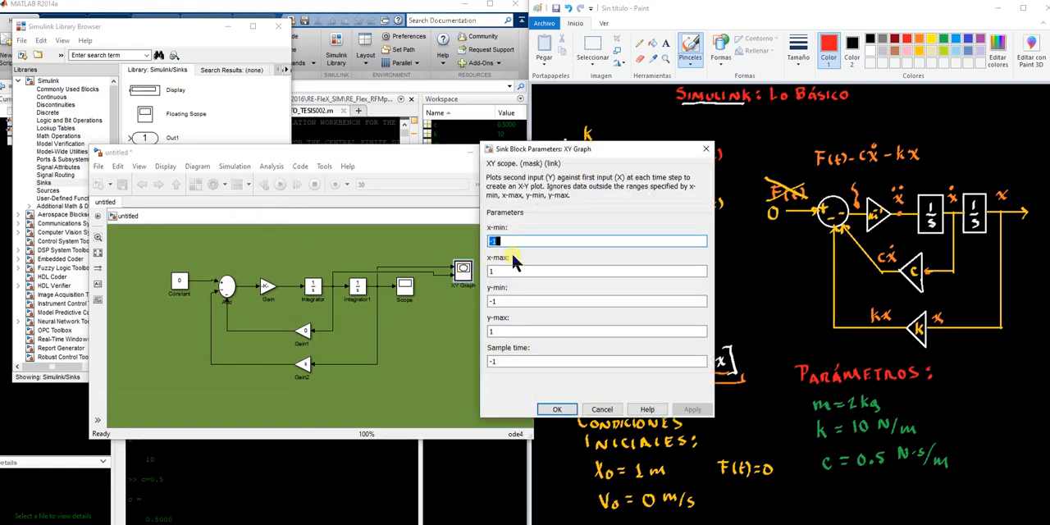
pyautogui.press('BackSpace')
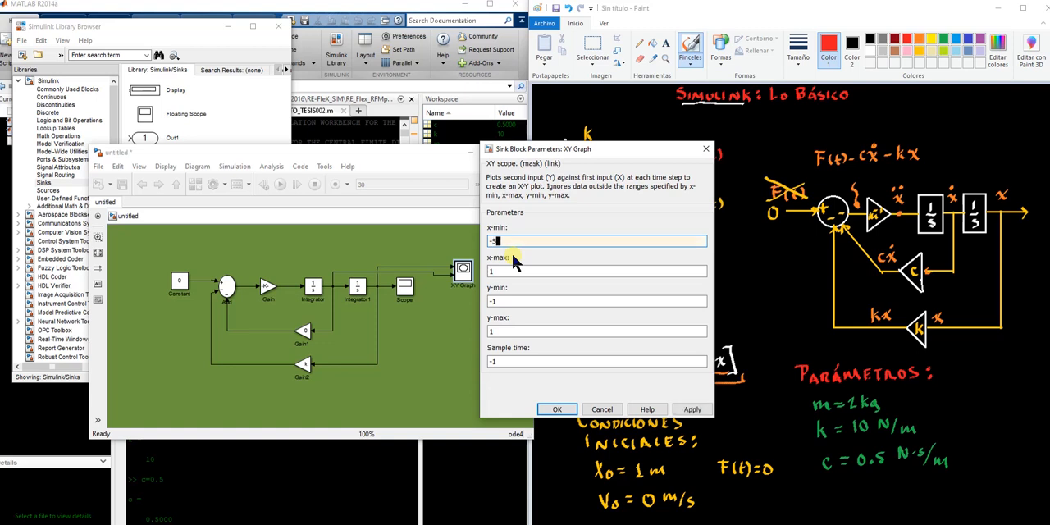
pyautogui.doubleClick(500, 271)
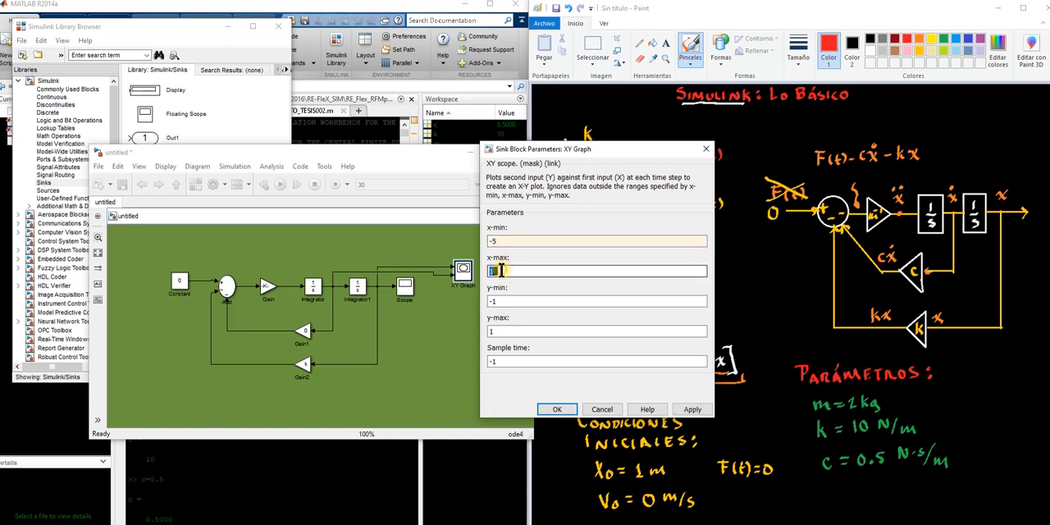
pyautogui.write('5')
pyautogui.moveTo(489, 302); pyautogui.dragTo(517, 302)
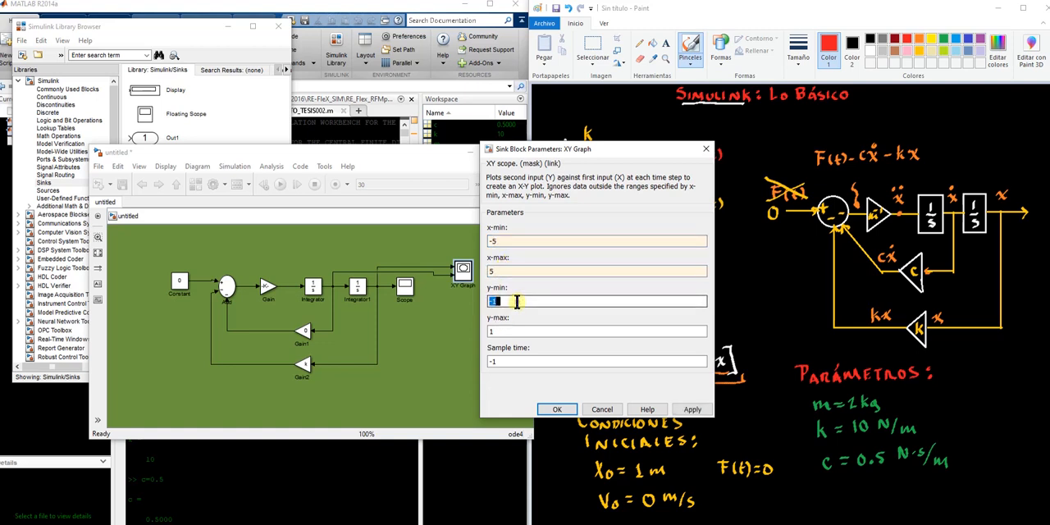
pyautogui.write('-5')
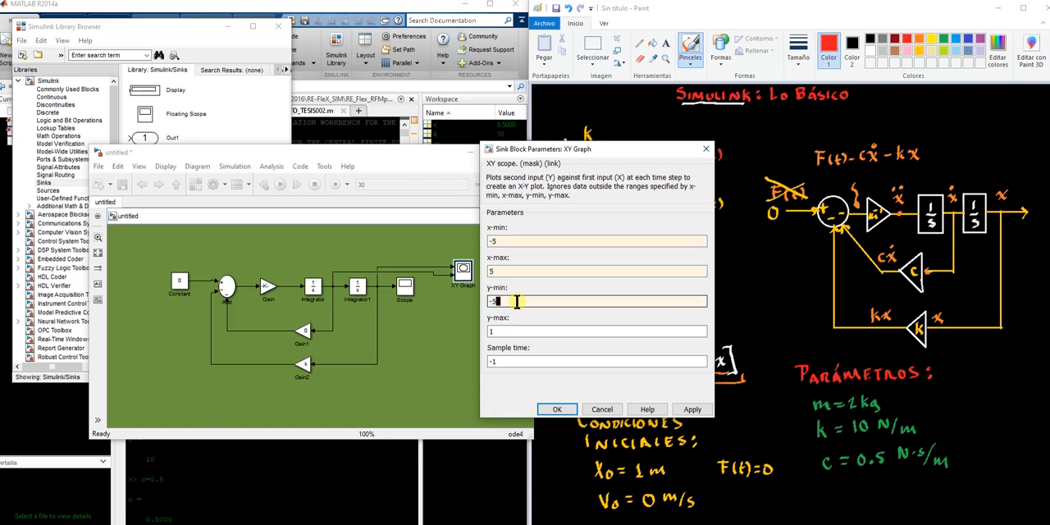
pyautogui.doubleClick(515, 331)
pyautogui.write('5')
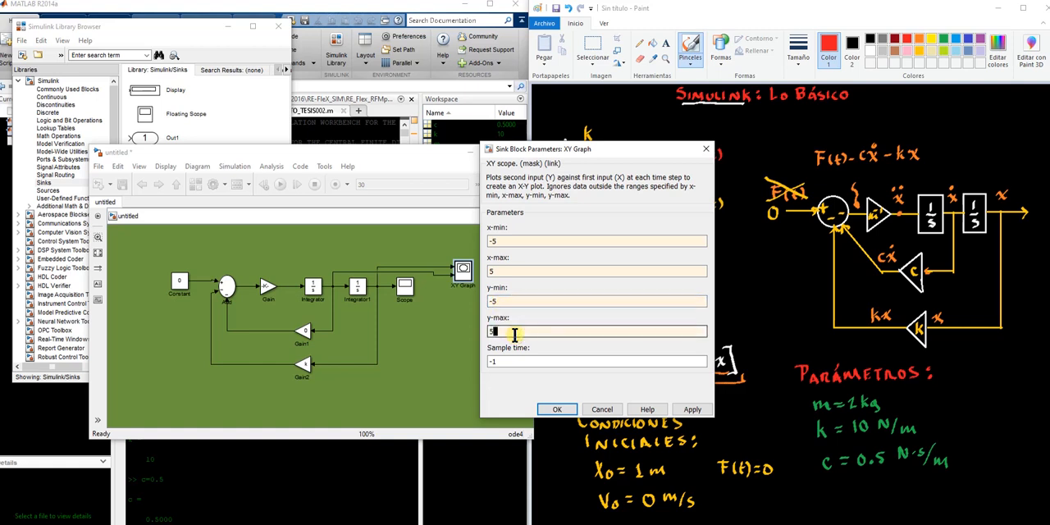
pyautogui.click(692, 409)
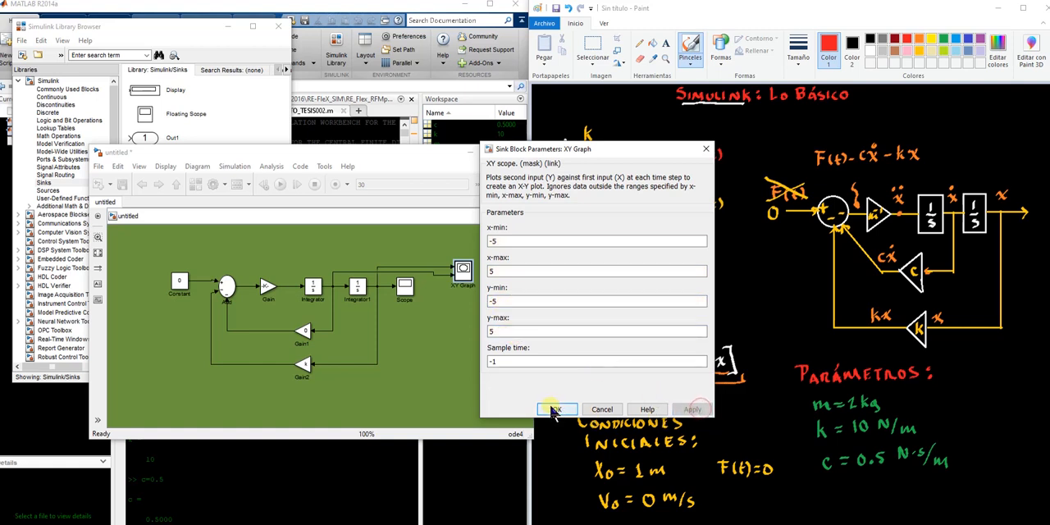
pyautogui.click(554, 409)
# Open the Scope and shrink its window so the model and the Paint sketch stay visible
pyautogui.doubleClick(404, 286)
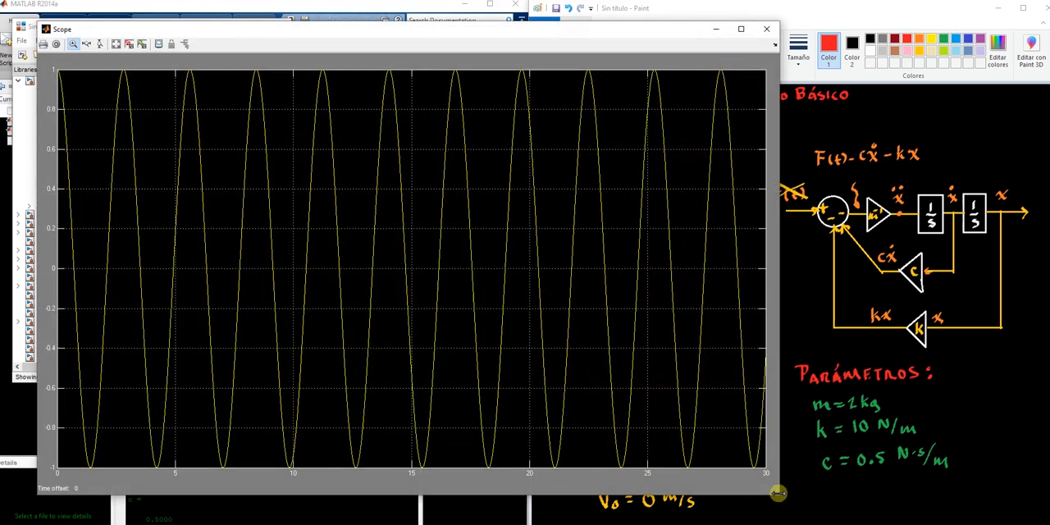
pyautogui.moveTo(775, 495); pyautogui.dragTo(603, 351)
pyautogui.moveTo(371, 156); pyautogui.dragTo(348, 171)
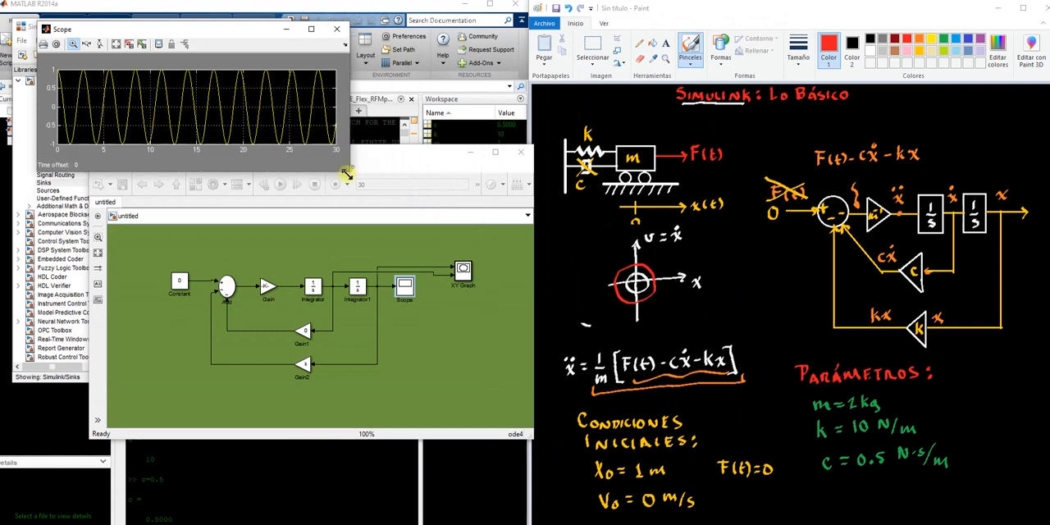
# Place the model window below the Scope plot, rerun the simulation and arrange the XY Graph window to show the whole phase plot
pyautogui.click(425, 339)
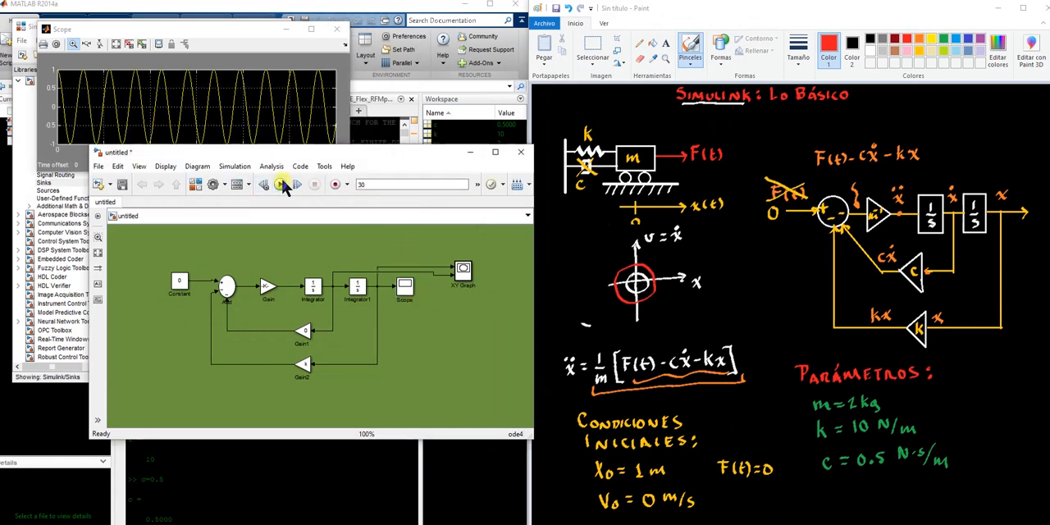
pyautogui.moveTo(289, 159); pyautogui.dragTo(281, 170)
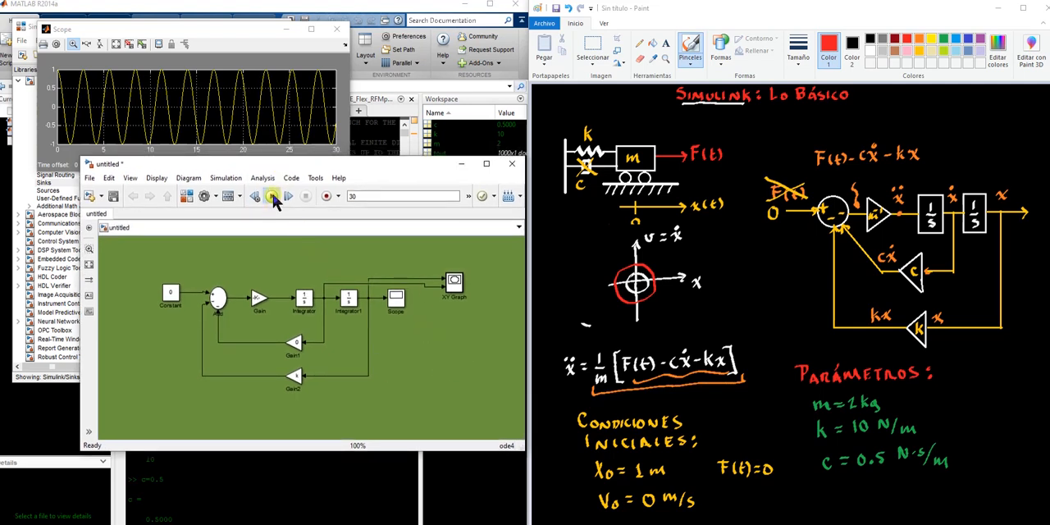
pyautogui.click(272, 200)
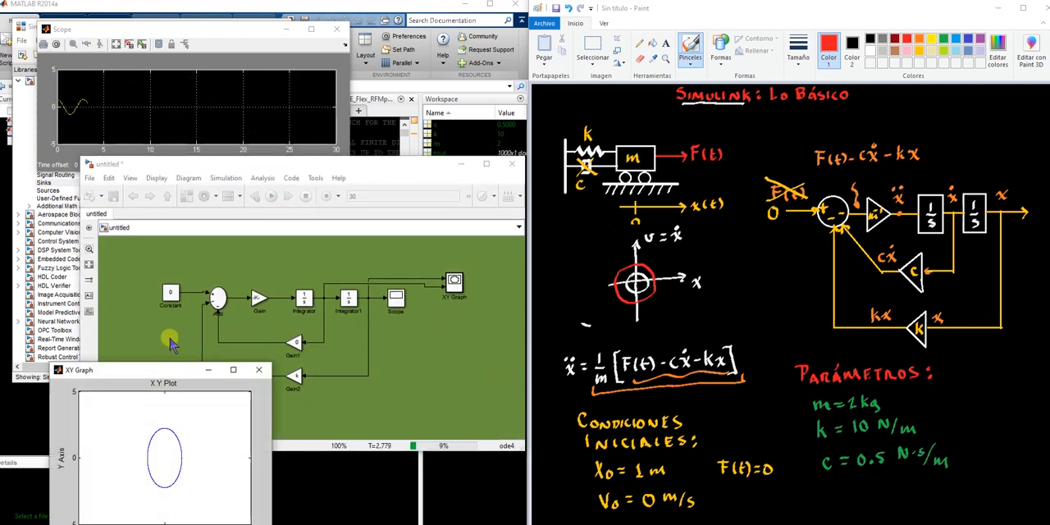
pyautogui.moveTo(167, 370); pyautogui.dragTo(177, 303)
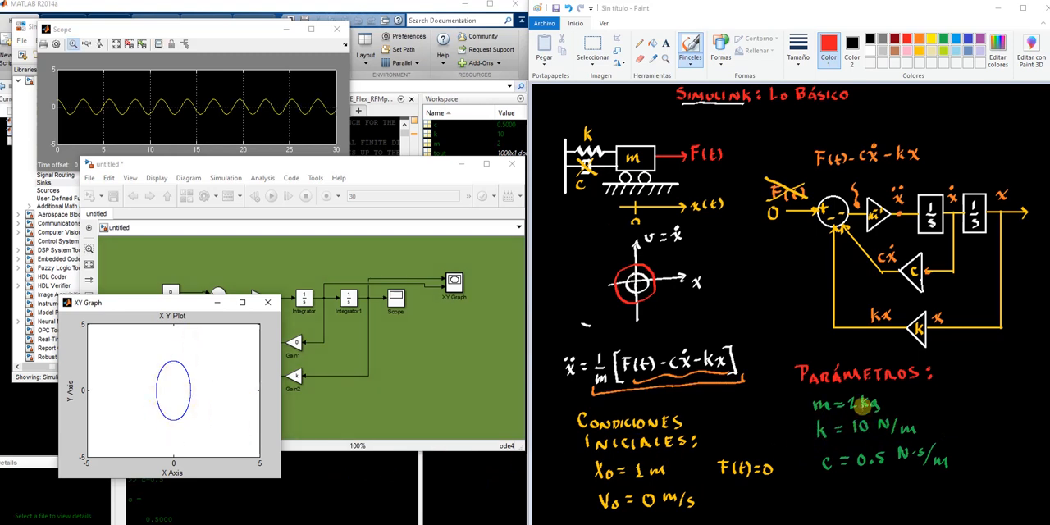
# Set the mass variable m to 10 in the MATLAB Command Window and return to the Simulink model
pyautogui.click(408, 341)
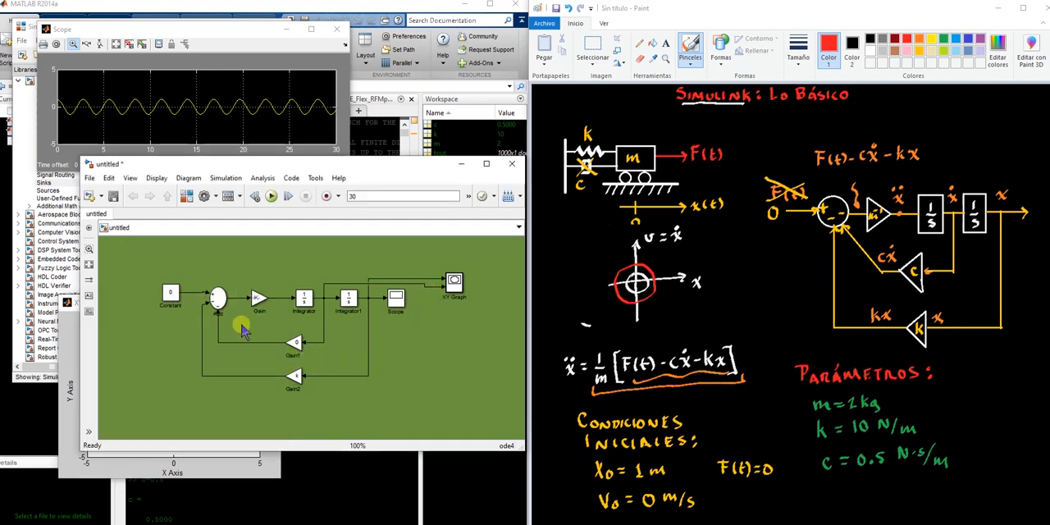
pyautogui.click(235, 522)
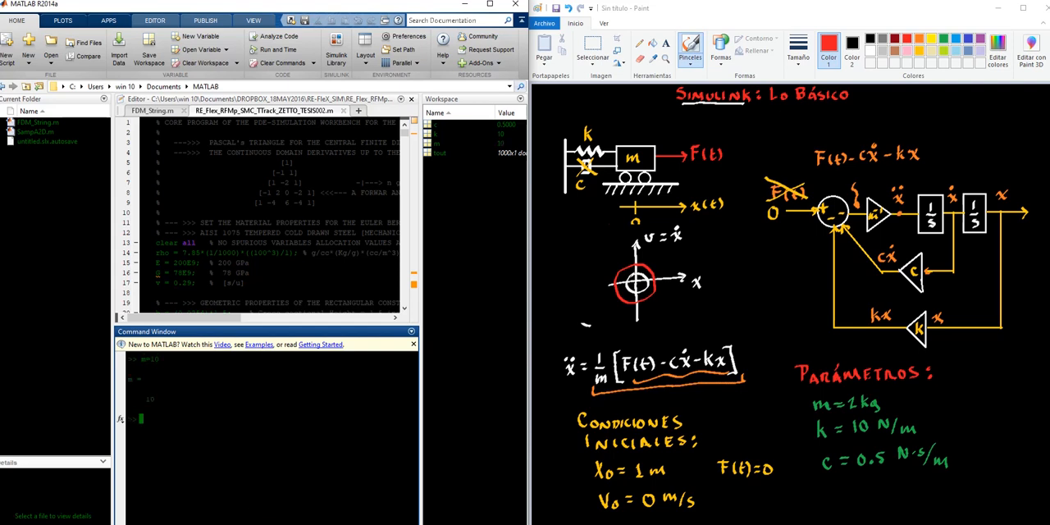
pyautogui.click(369, 510)
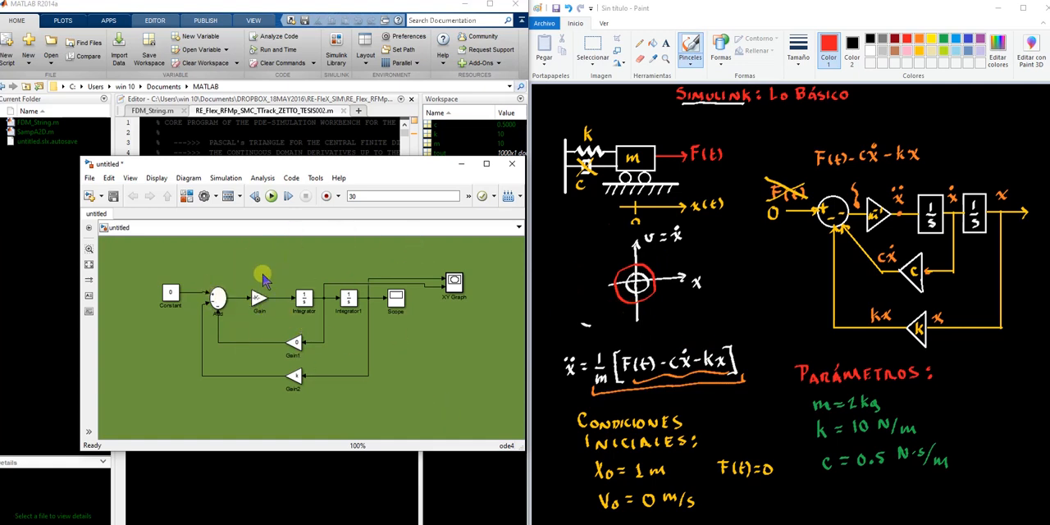
# Rerun the simulation, bring the XY Graph and Scope windows forward, and place the XY Graph below the Scope with extra height
pyautogui.click(259, 300)
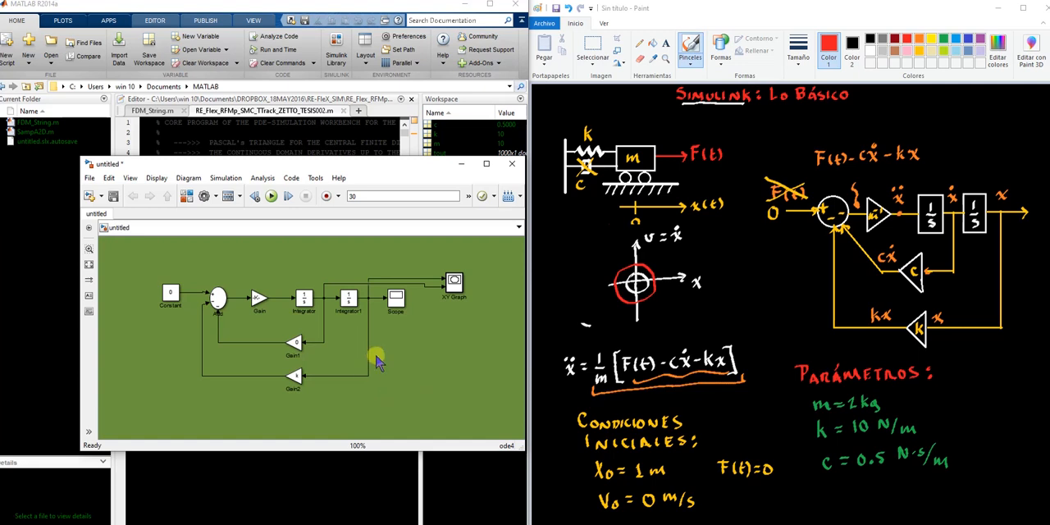
pyautogui.click(271, 198)
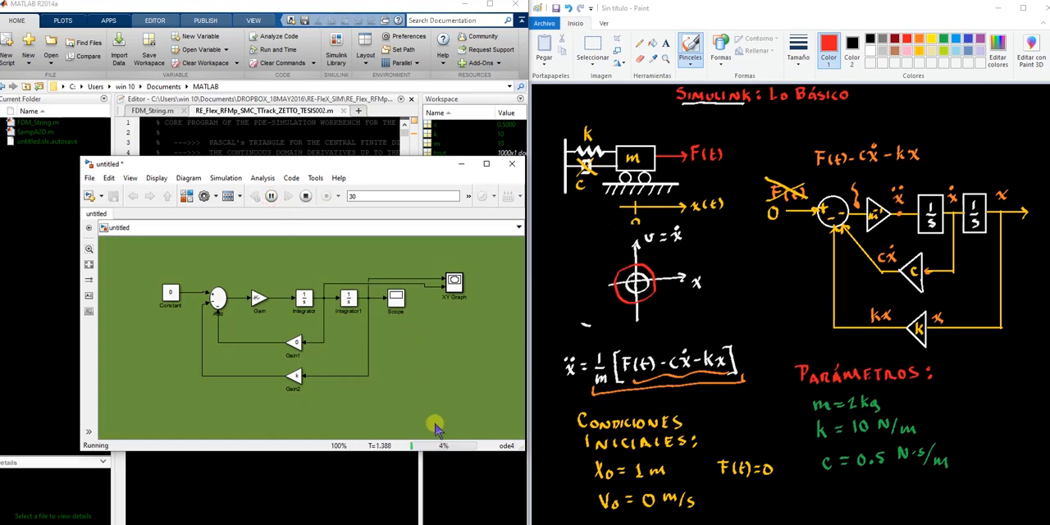
pyautogui.moveTo(472, 524)
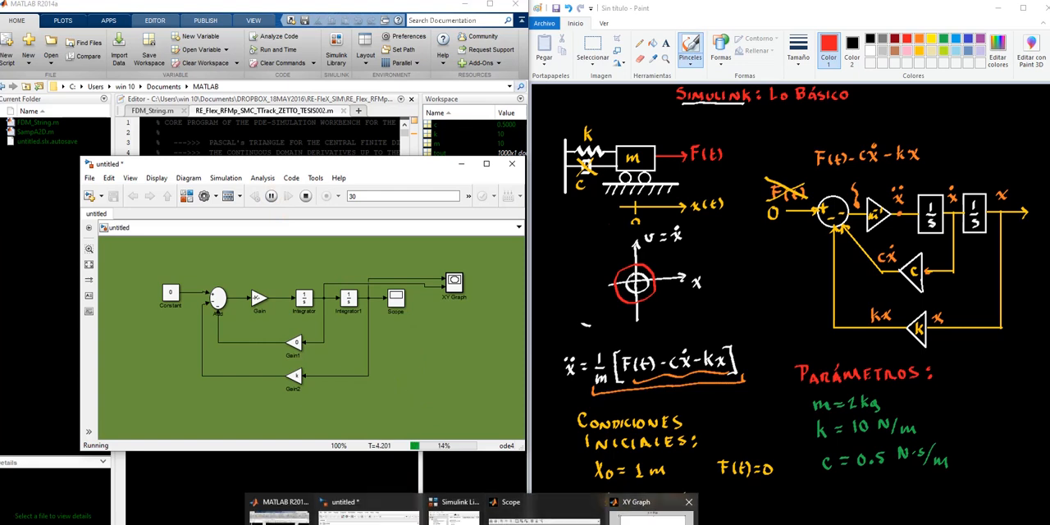
pyautogui.click(652, 510)
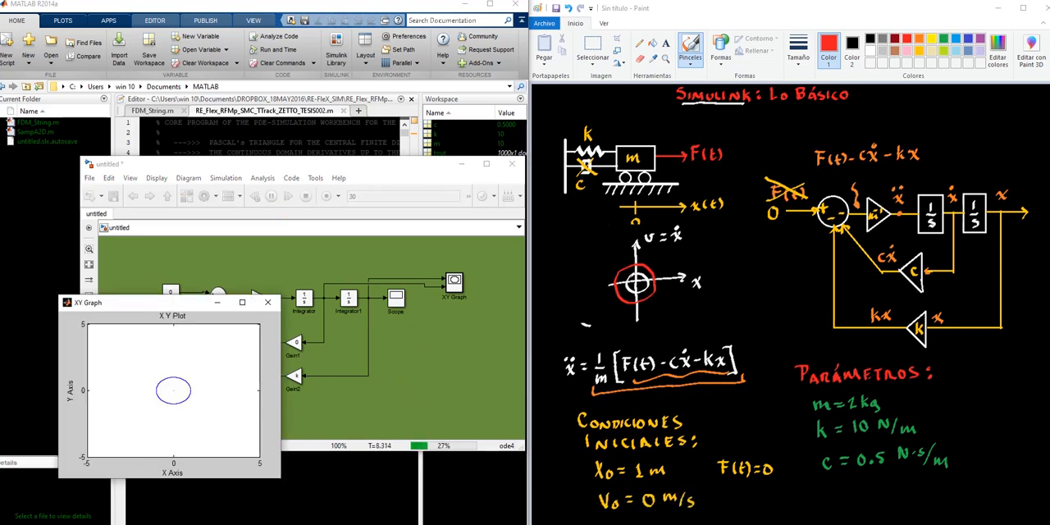
pyautogui.moveTo(471, 523)
pyautogui.click(562, 507)
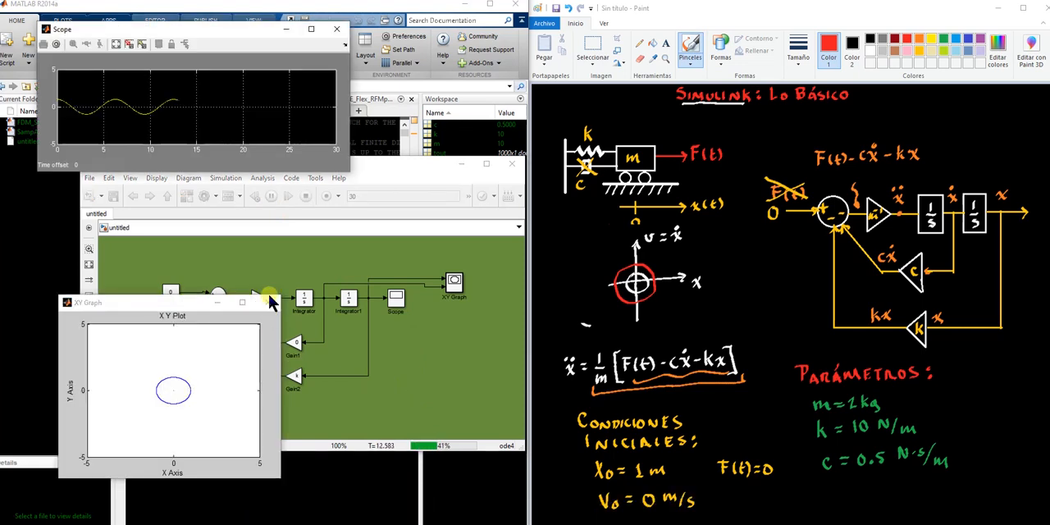
pyautogui.moveTo(195, 305); pyautogui.dragTo(206, 194)
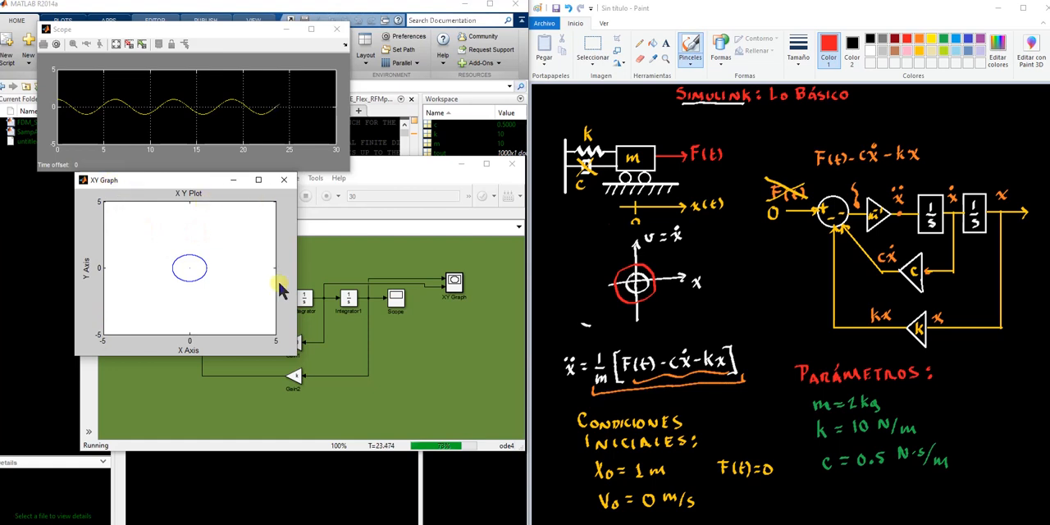
pyautogui.moveTo(295, 354); pyautogui.dragTo(296, 386)
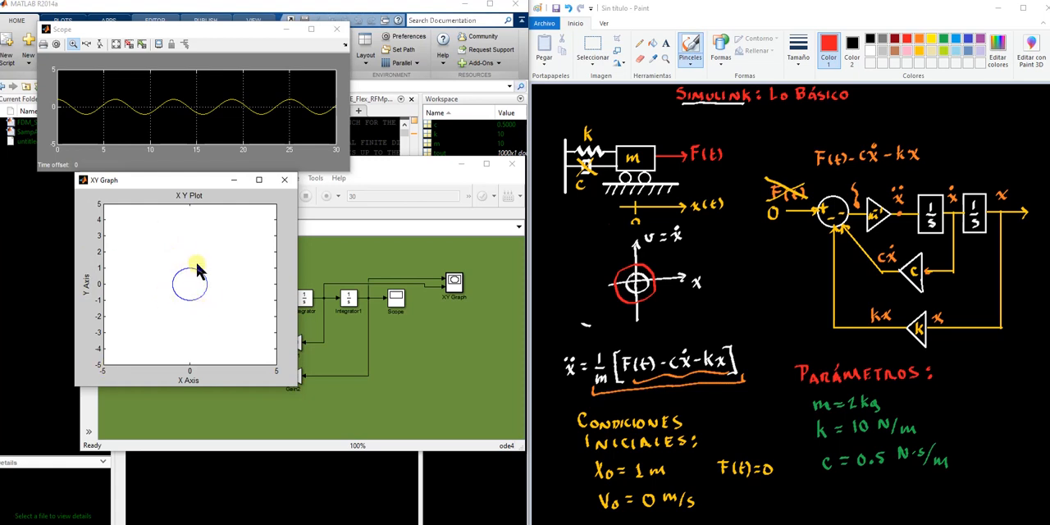
# In Paint, delete the old phase-plane sketch below the x(t) axis of the mass-spring-damper drawing
pyautogui.click(427, 328)
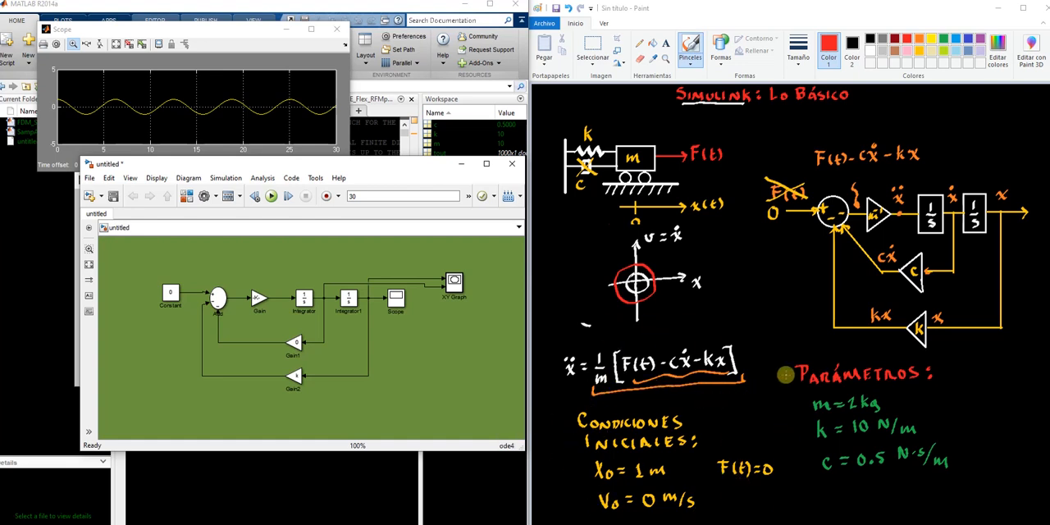
pyautogui.click(593, 51)
pyautogui.moveTo(587, 327); pyautogui.dragTo(691, 237)
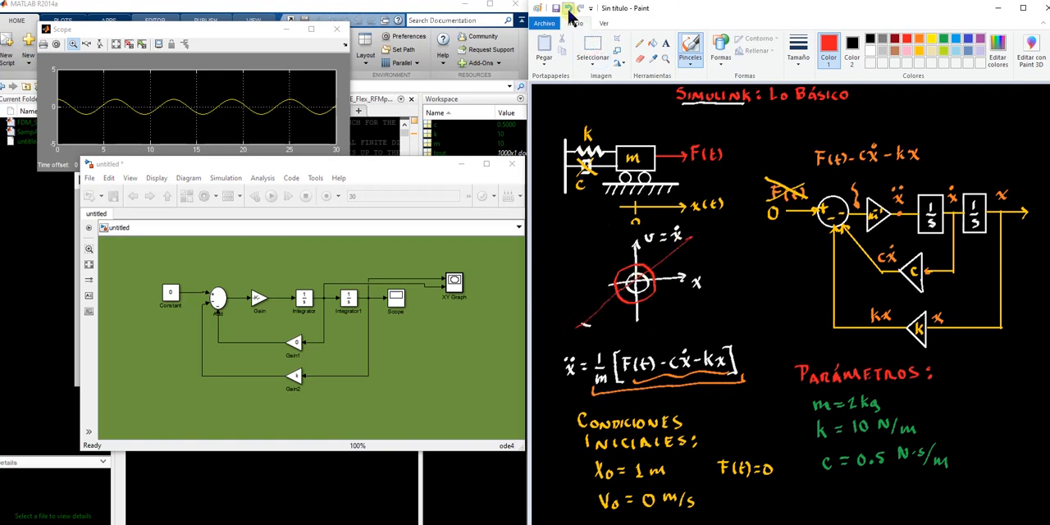
pyautogui.click(593, 51)
pyautogui.moveTo(564, 337); pyautogui.dragTo(717, 224)
pyautogui.press('Delete')
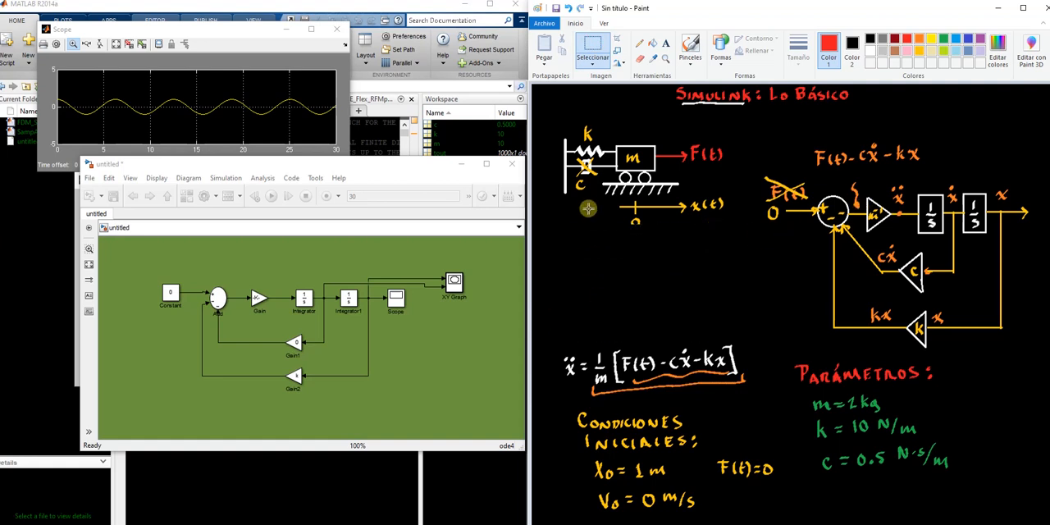
# Draw white horizontal and vertical phase-plane axes with arrowheads in the cleared area and label both with ẋ
pyautogui.click(692, 51)
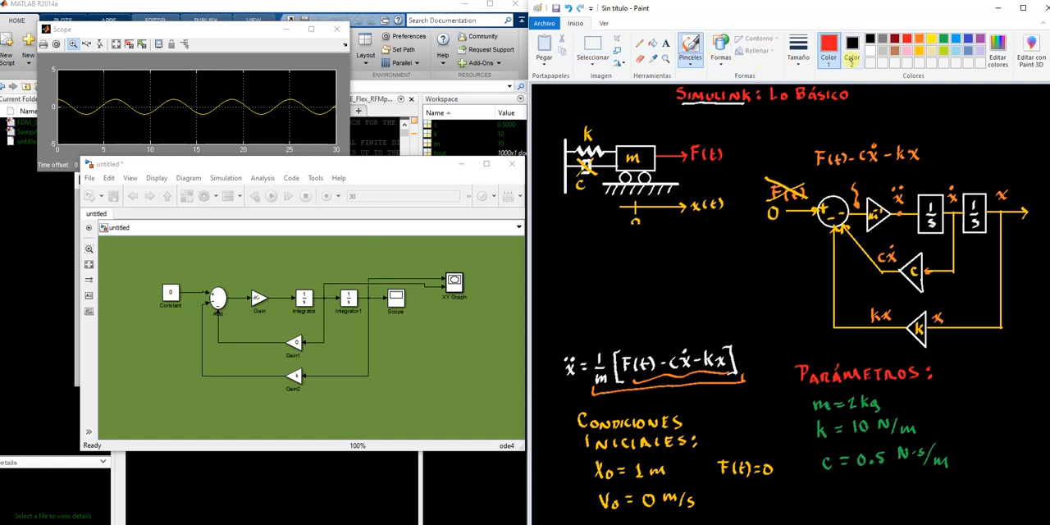
pyautogui.click(870, 51)
pyautogui.moveTo(611, 288); pyautogui.dragTo(694, 285)
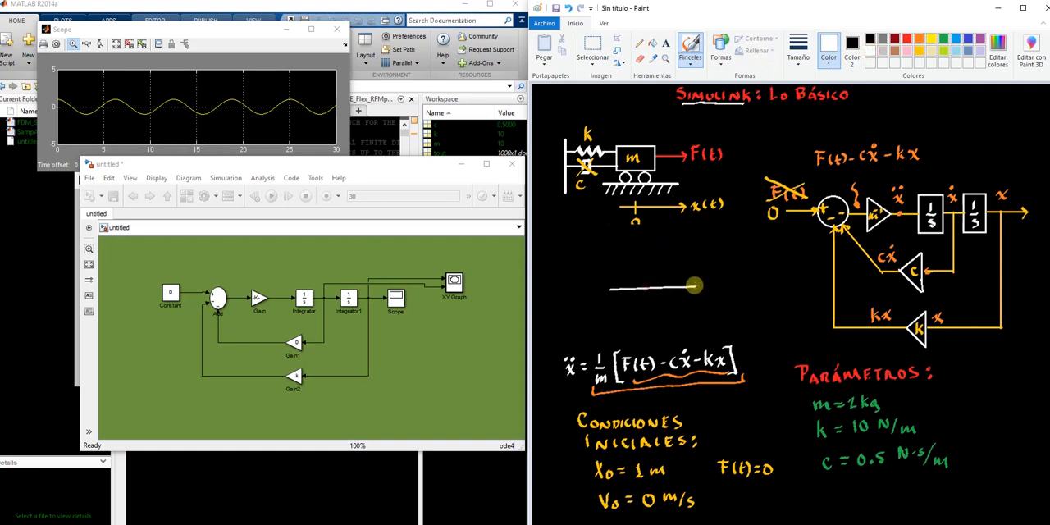
pyautogui.moveTo(642, 249); pyautogui.dragTo(648, 329)
pyautogui.moveTo(637, 254); pyautogui.dragTo(648, 251)
pyautogui.moveTo(652, 239); pyautogui.dragTo(650, 244)
pyautogui.click(654, 229)
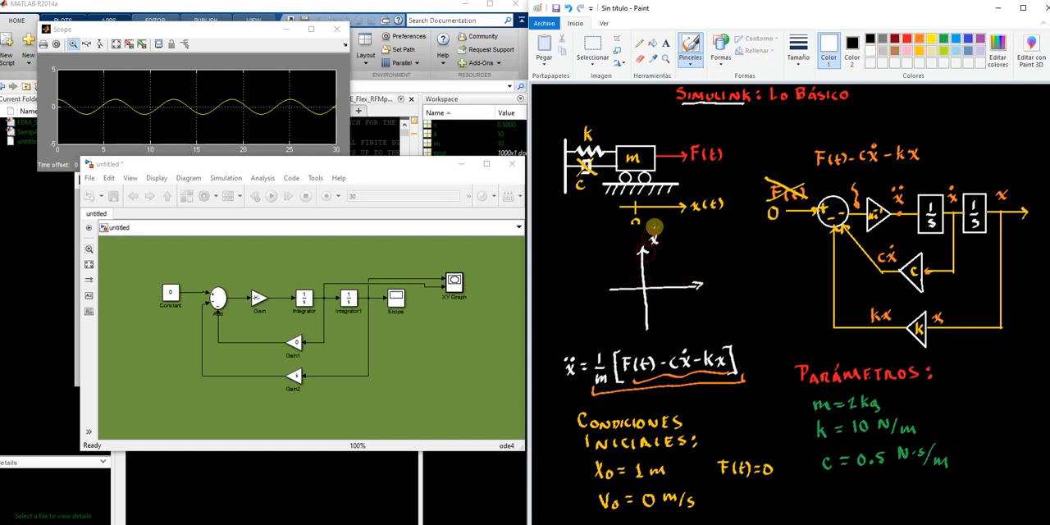
pyautogui.click(714, 279)
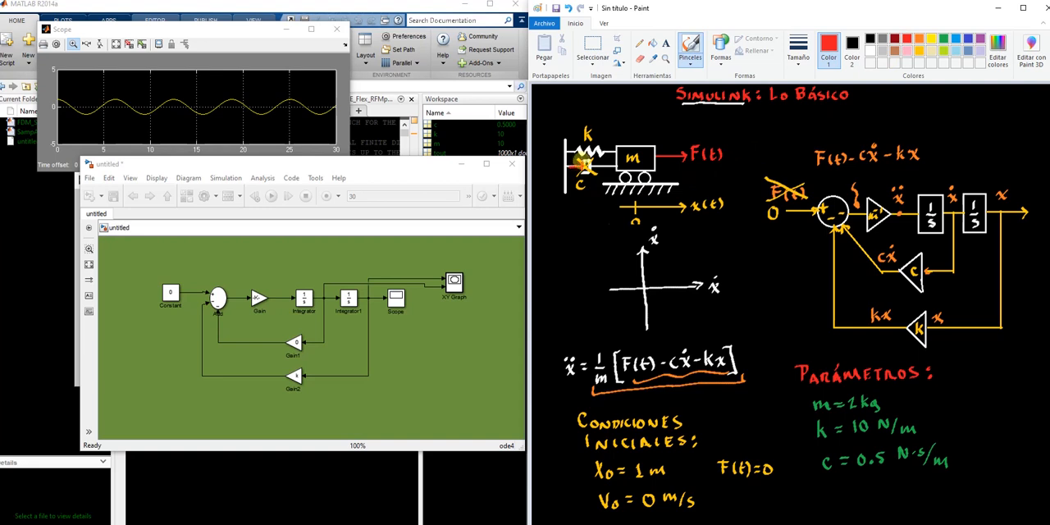
# In red, mark the starting point 1 on the horizontal axis and draw a spiral from it inward to the origin
pyautogui.click(662, 262)
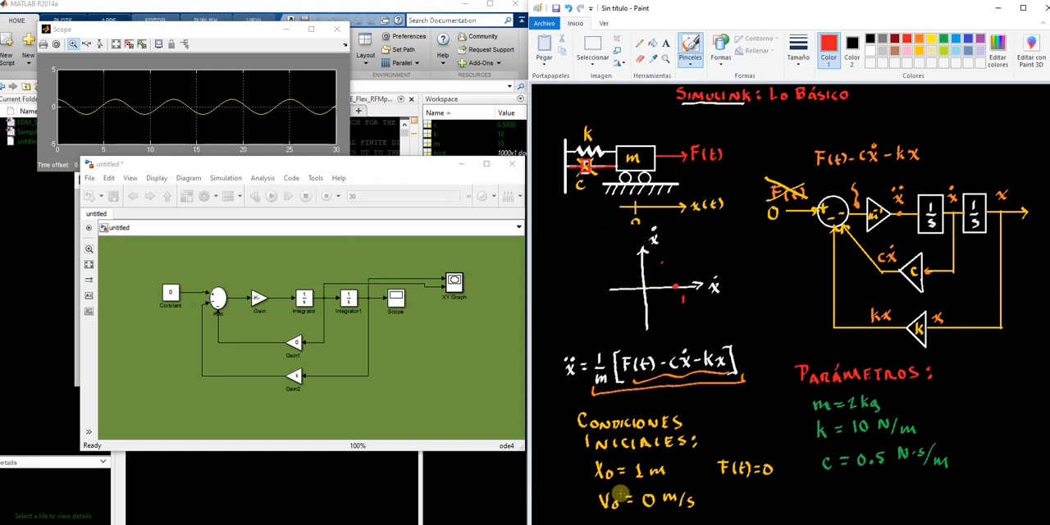
pyautogui.moveTo(675, 286)
pyautogui.mouseDown()
pyautogui.moveTo(633, 318)
pyautogui.moveTo(638, 266)
pyautogui.moveTo(660, 304)
pyautogui.moveTo(643, 277)
pyautogui.moveTo(647, 297)
pyautogui.mouseUp()
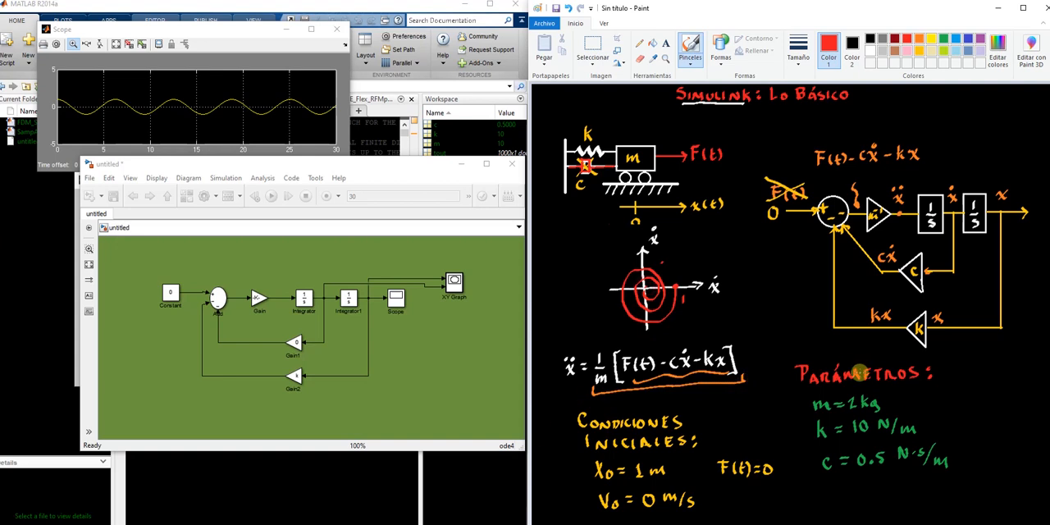
# In the Simulink model, set the Gain1 block's gain to c to restore the damping
pyautogui.click(419, 328)
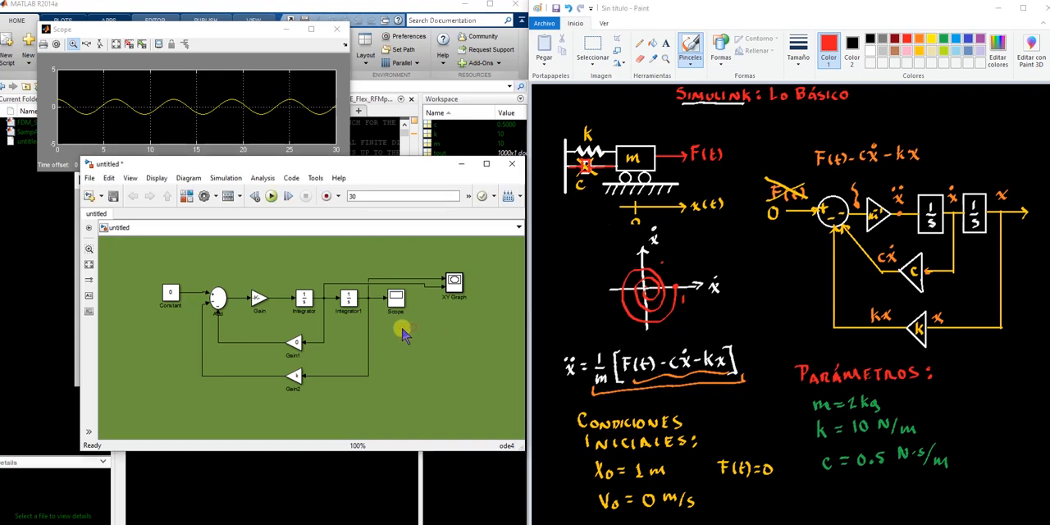
pyautogui.doubleClick(298, 344)
pyautogui.write('c')
pyautogui.click(540, 440)
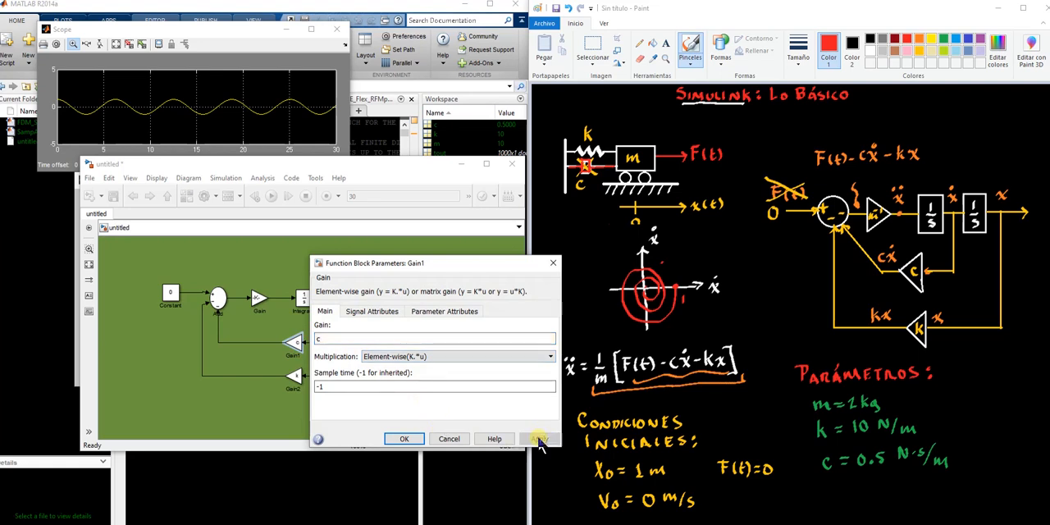
pyautogui.click(406, 438)
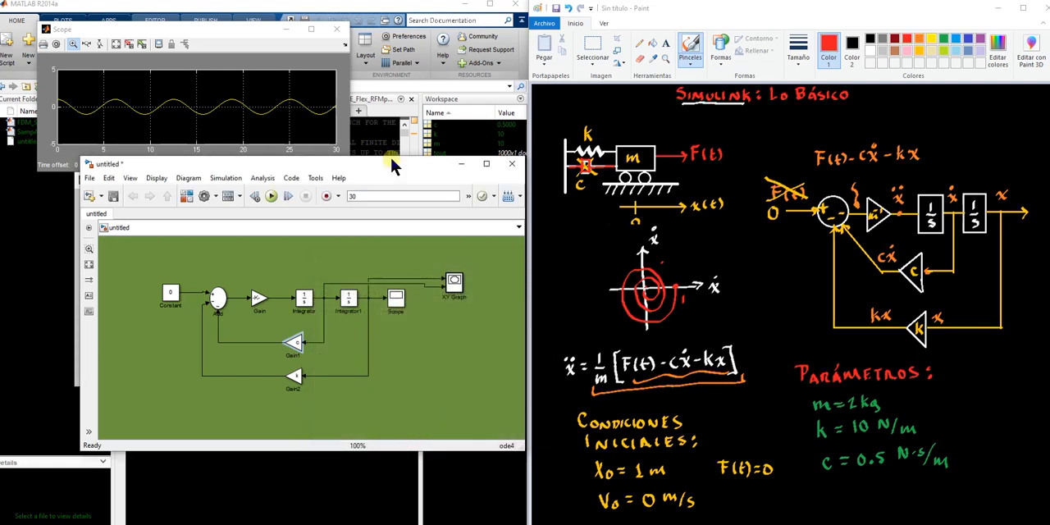
# Run the damped simulation, view the XY Graph plot, and close the XY Graph and Scope windows
pyautogui.click(271, 196)
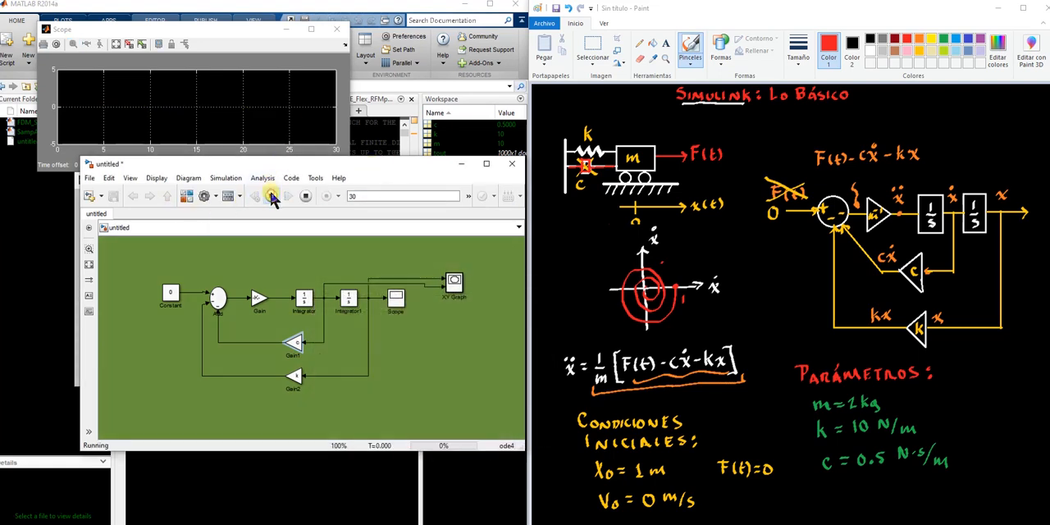
pyautogui.doubleClick(454, 285)
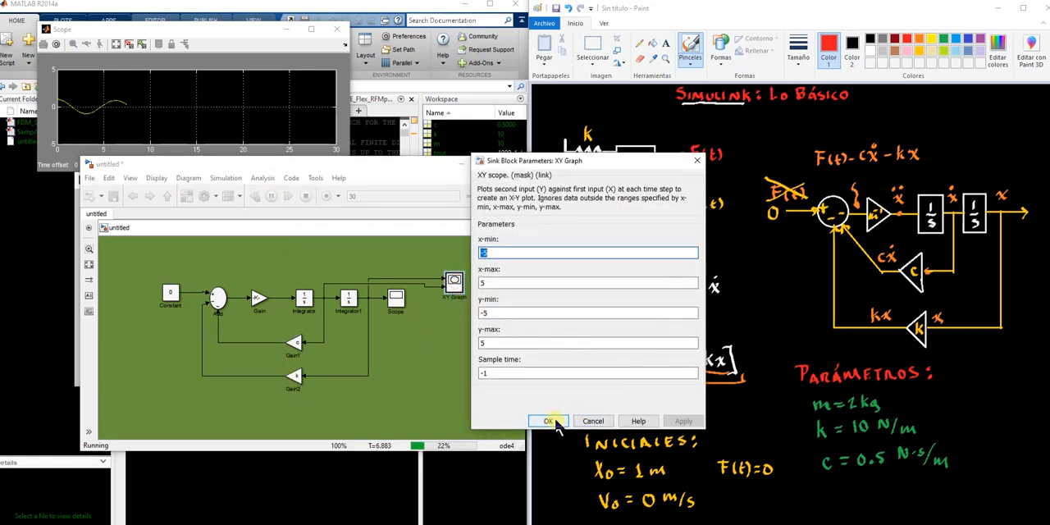
pyautogui.click(547, 421)
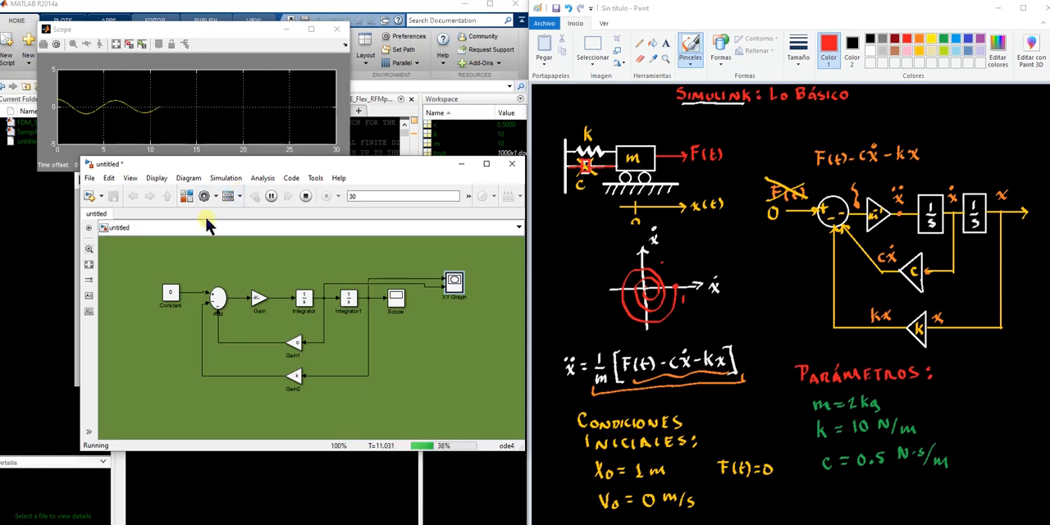
pyautogui.moveTo(472, 524)
pyautogui.click(644, 519)
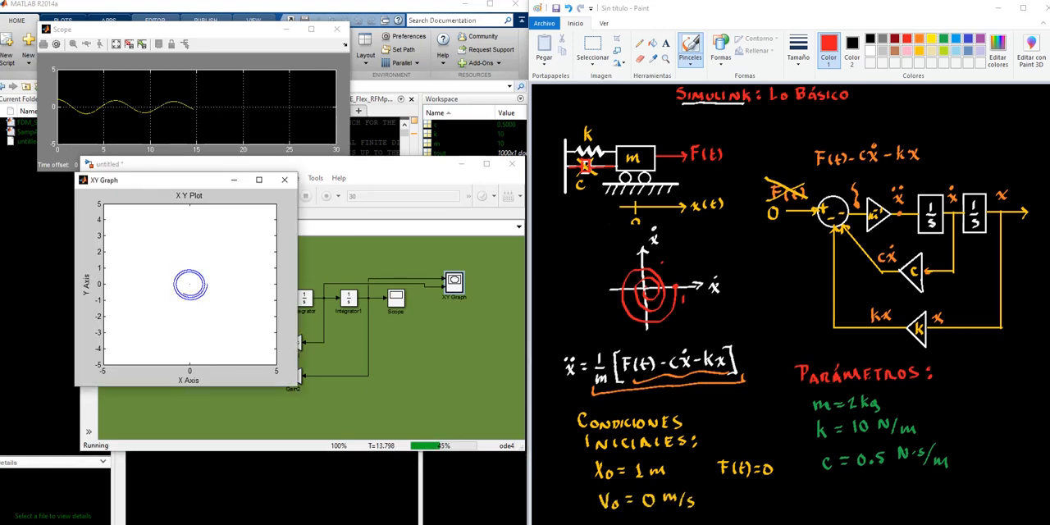
pyautogui.click(284, 179)
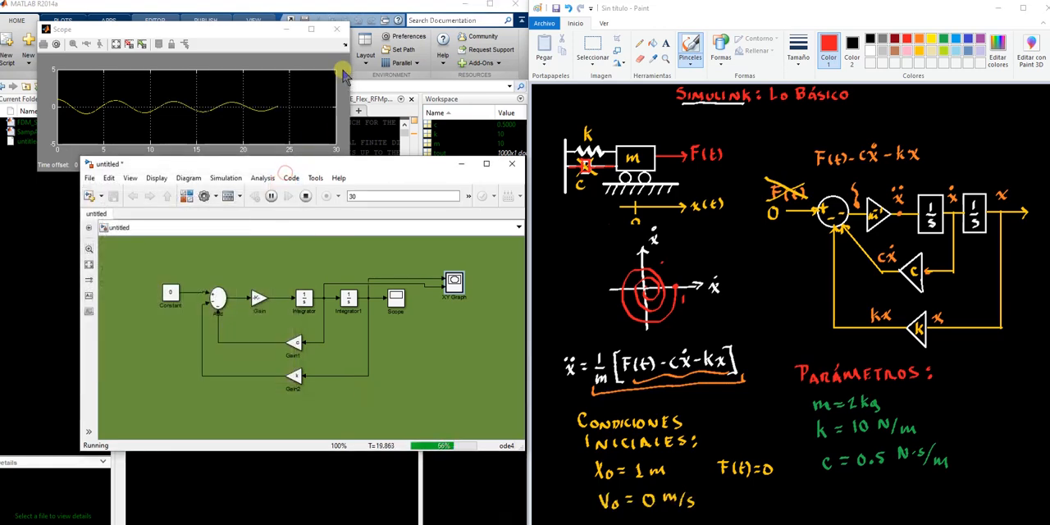
pyautogui.click(339, 31)
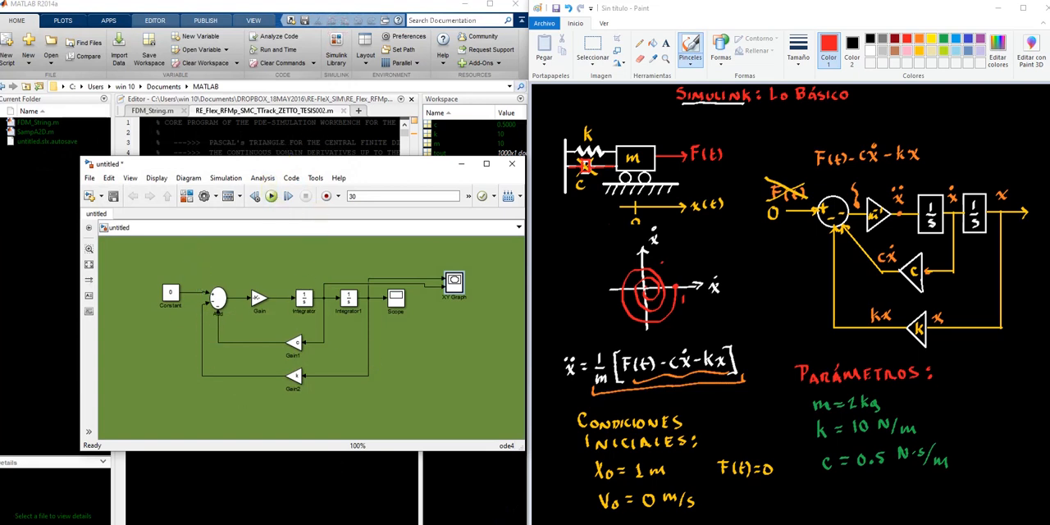
# Rerun the damped simulation and reopen the Scope while it runs
pyautogui.moveTo(471, 524)
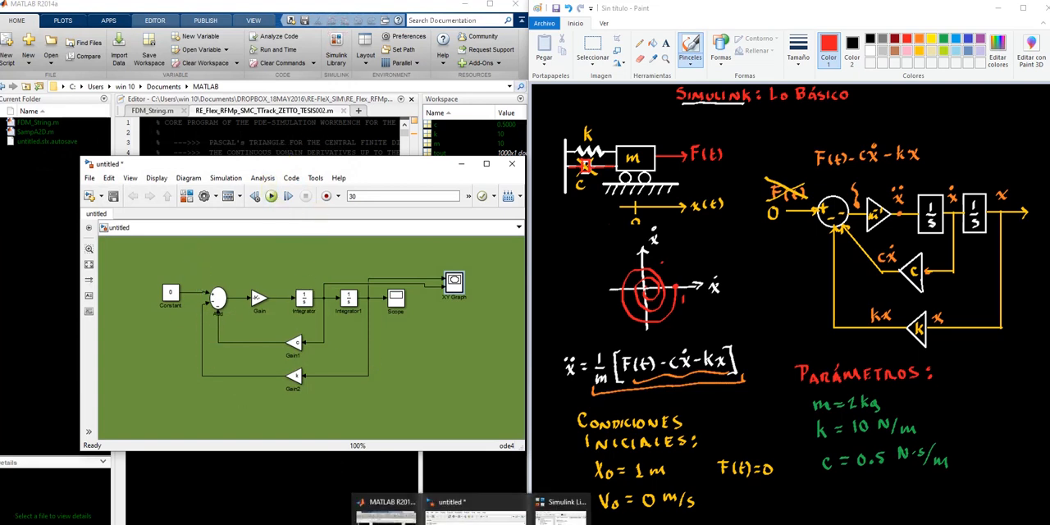
pyautogui.click(270, 196)
pyautogui.moveTo(173, 366); pyautogui.dragTo(175, 271)
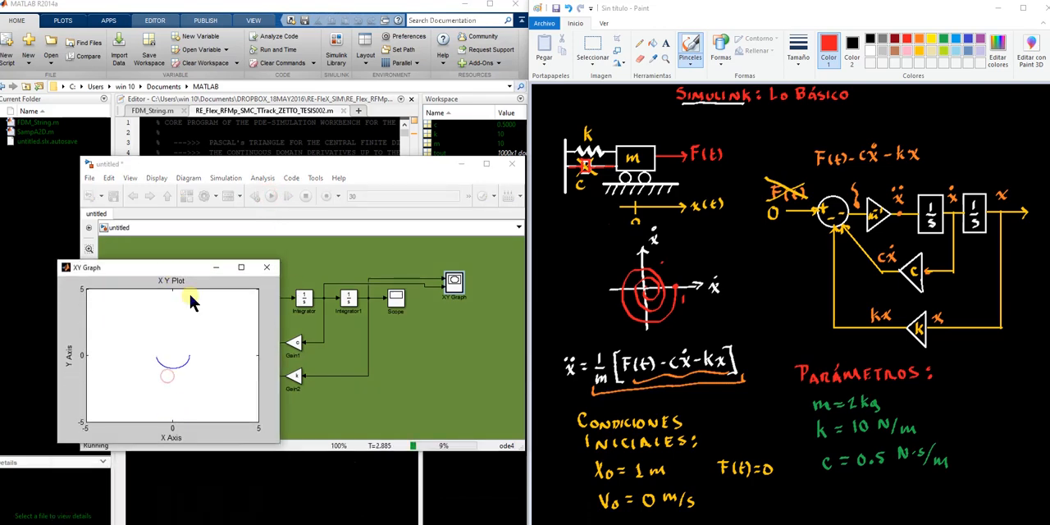
pyautogui.click(455, 281)
pyautogui.doubleClick(455, 281)
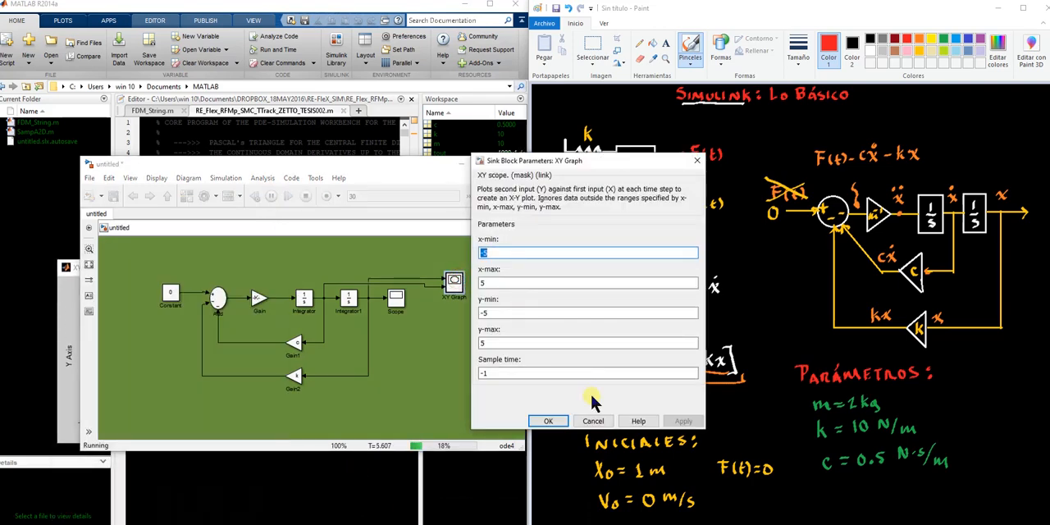
pyautogui.click(594, 421)
pyautogui.doubleClick(395, 297)
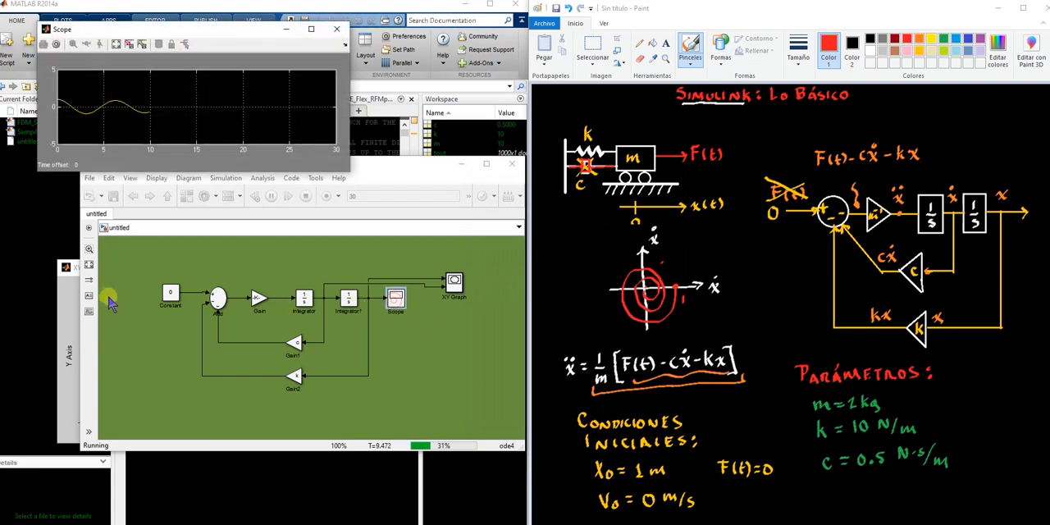
# Place the XY Graph window below the Scope, enlarge it, and autoscale the Scope plot
pyautogui.click(69, 279)
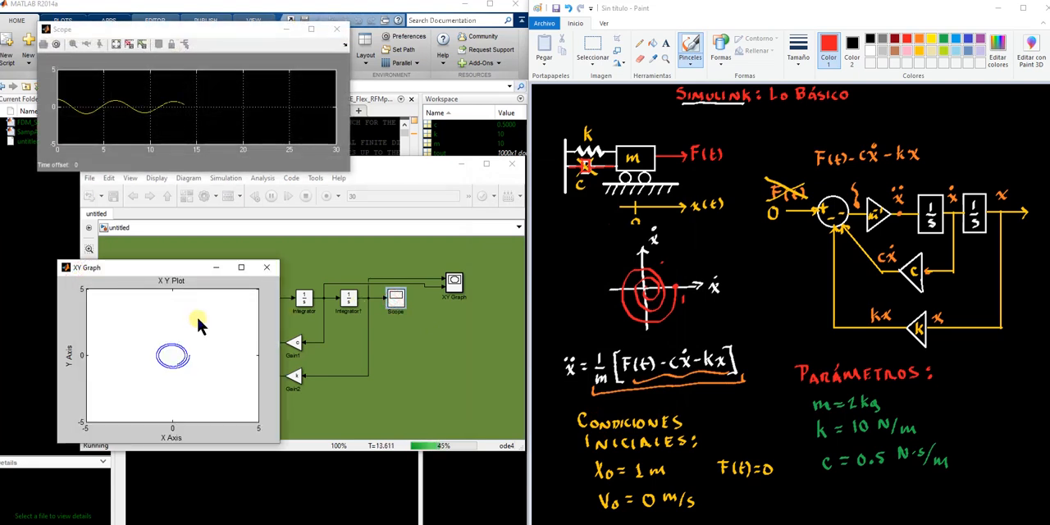
pyautogui.moveTo(188, 272); pyautogui.dragTo(174, 190)
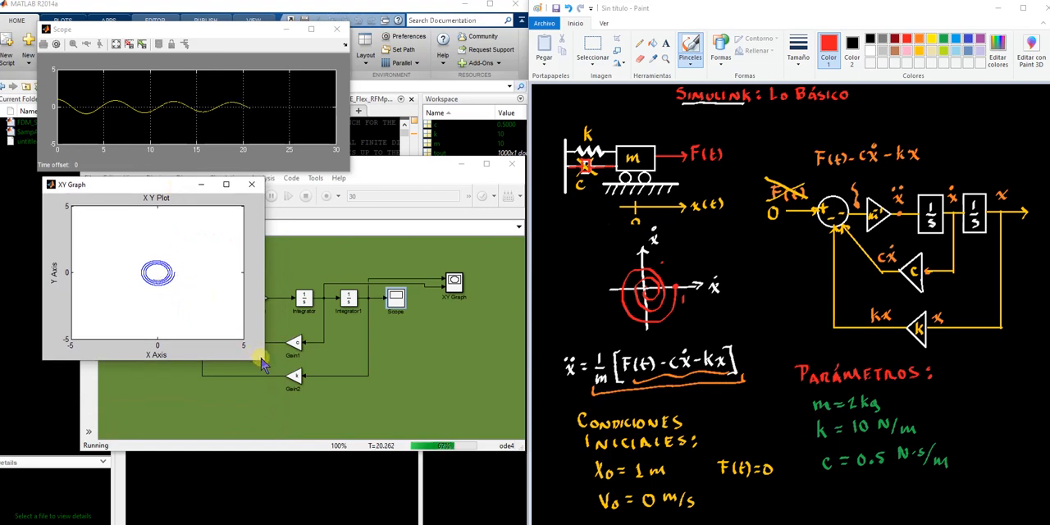
pyautogui.moveTo(265, 358); pyautogui.dragTo(339, 443)
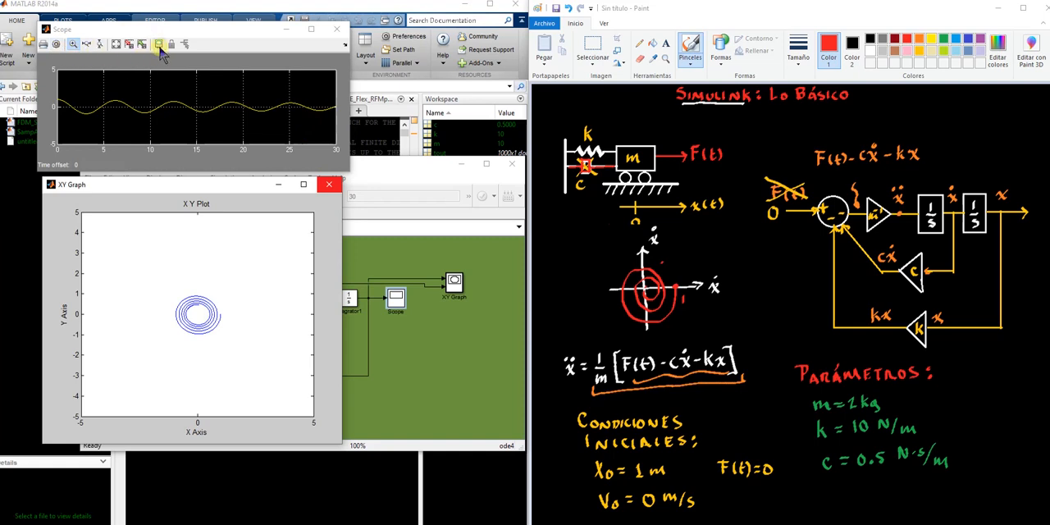
pyautogui.click(118, 45)
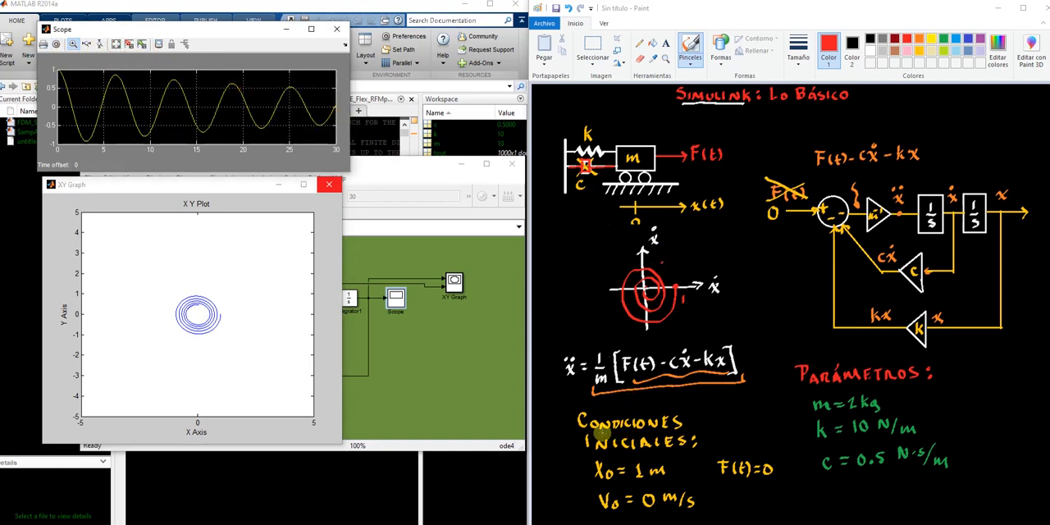
# Bring the model, XY Graph and Scope windows to the front and stack the XY Graph above the Scope over the Paint sketch
pyautogui.click(298, 485)
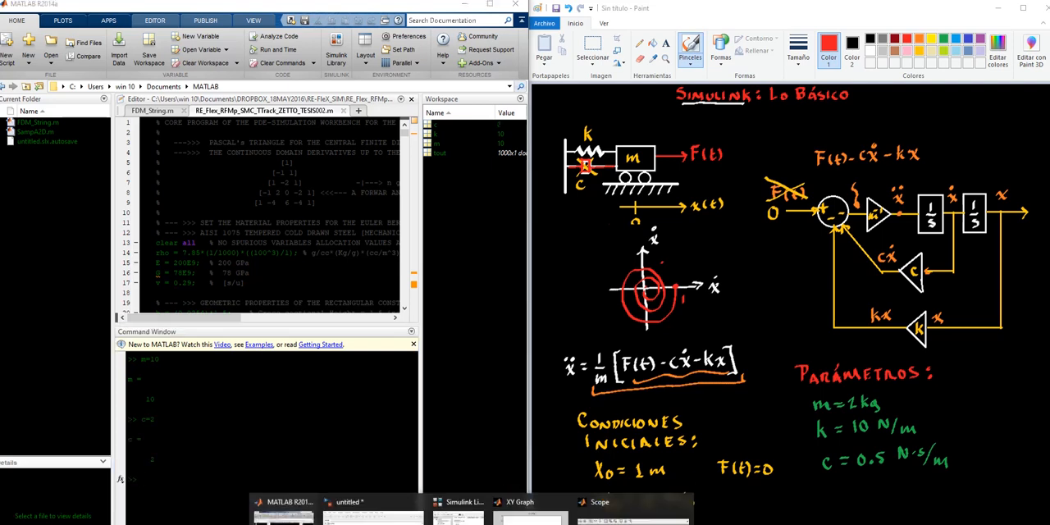
pyautogui.click(383, 515)
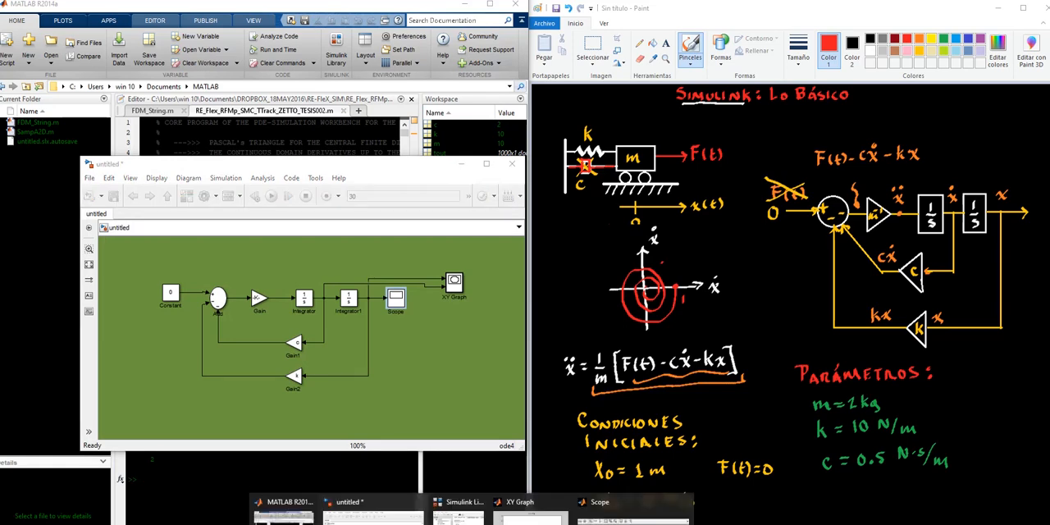
pyautogui.click(459, 510)
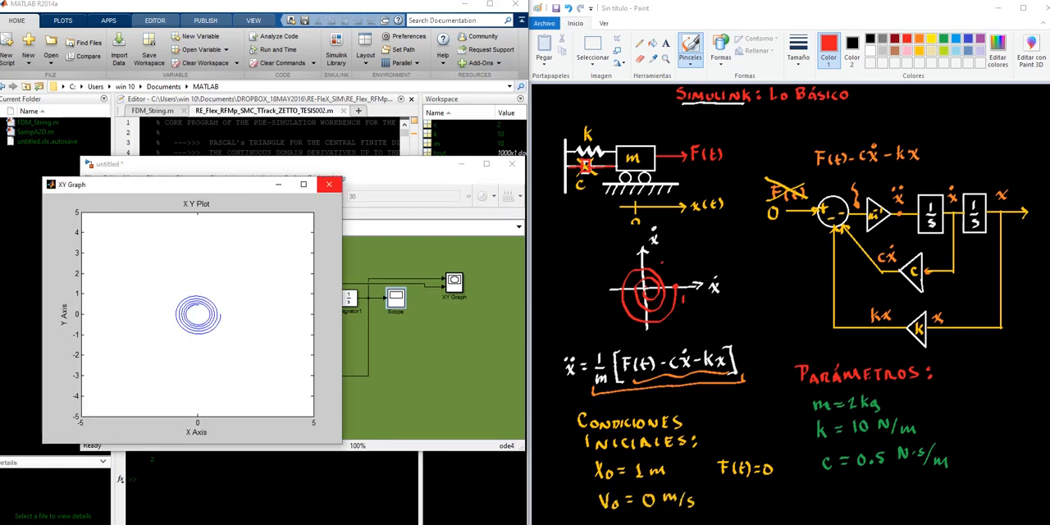
pyautogui.moveTo(471, 519)
pyautogui.click(634, 507)
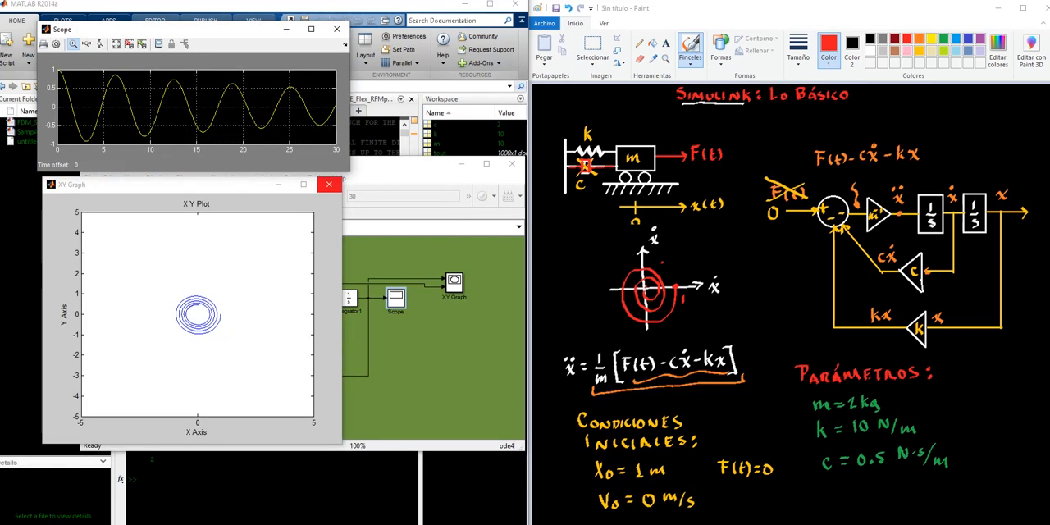
pyautogui.click(458, 367)
pyautogui.moveTo(68, 187)
pyautogui.mouseDown()
pyautogui.moveTo(581, 168)
pyautogui.moveTo(601, 74)
pyautogui.moveTo(555, 87)
pyautogui.moveTo(570, 90)
pyautogui.moveTo(561, 54)
pyautogui.mouseUp()
pyautogui.moveTo(250, 47)
pyautogui.mouseDown()
pyautogui.moveTo(750, 317)
pyautogui.moveTo(744, 310)
pyautogui.moveTo(739, 323)
pyautogui.mouseUp()
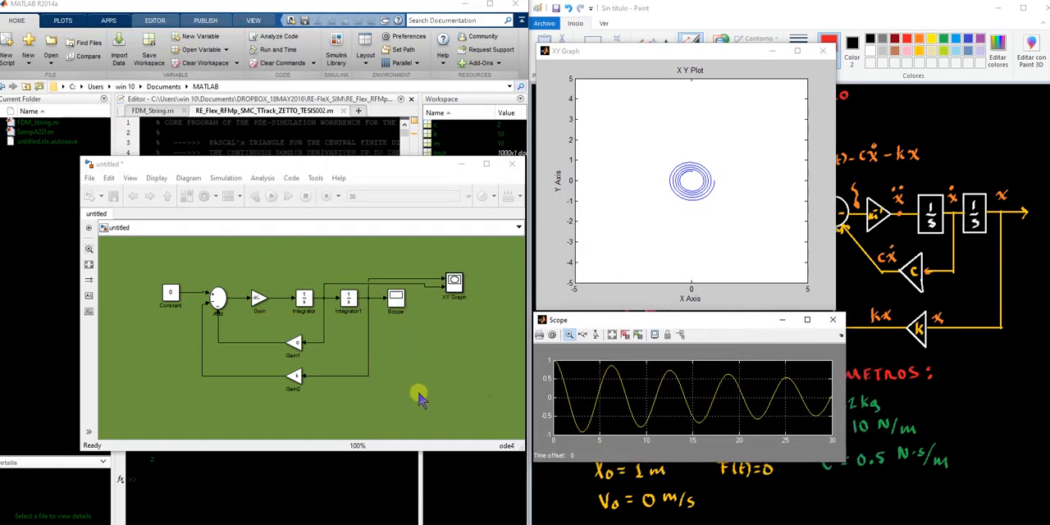
pyautogui.moveTo(655, 50)
pyautogui.mouseDown()
pyautogui.moveTo(854, 175)
pyautogui.moveTo(839, 183)
pyautogui.mouseUp()
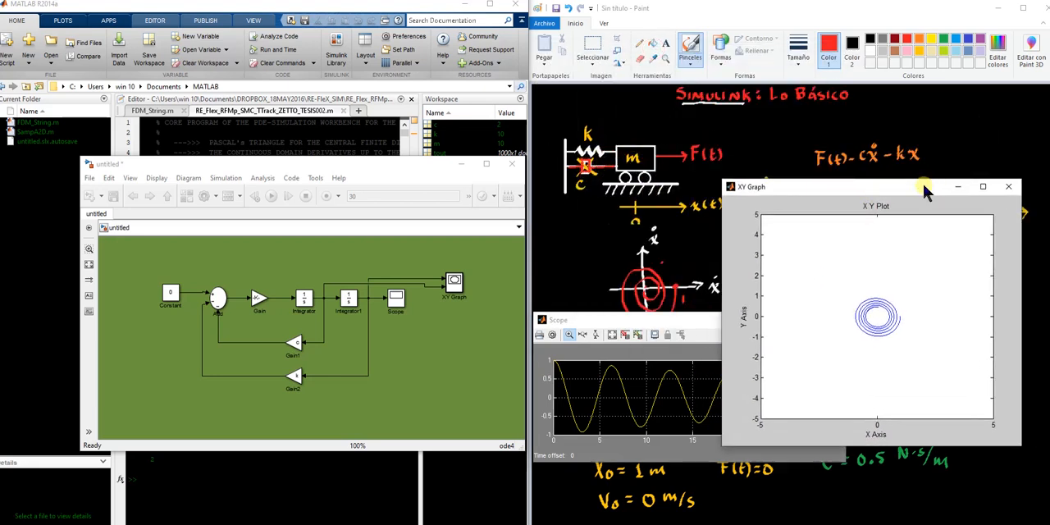
pyautogui.moveTo(890, 186)
pyautogui.mouseDown()
pyautogui.moveTo(699, 48)
pyautogui.moveTo(702, 64)
pyautogui.mouseUp()
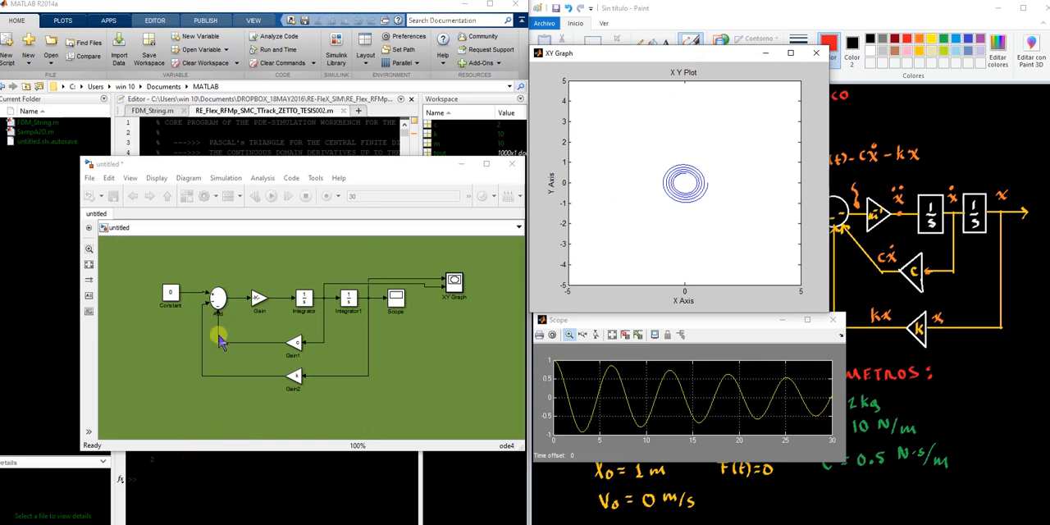
# Rerun the simulation with the plot windows beside the model and autoscale the Scope plot
pyautogui.click(168, 315)
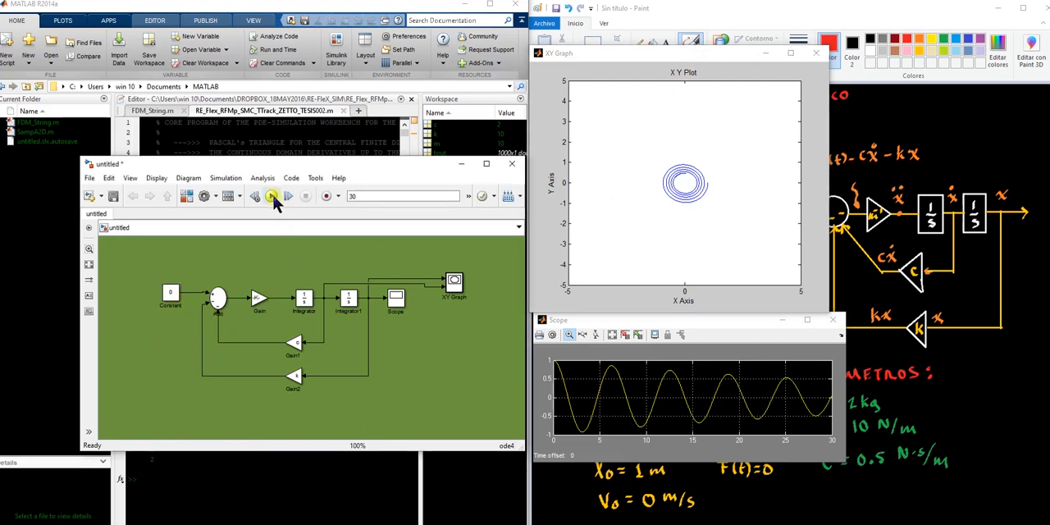
pyautogui.click(272, 197)
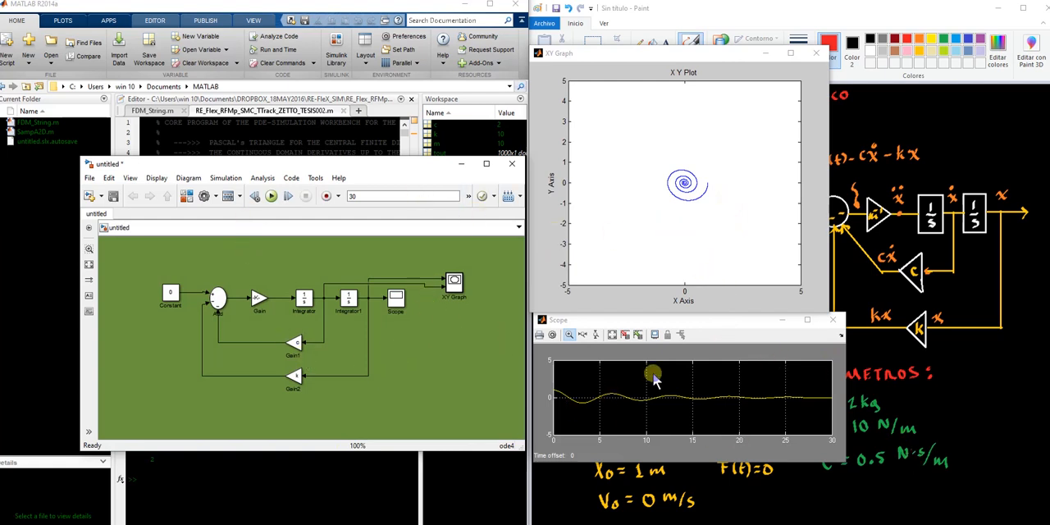
pyautogui.click(612, 336)
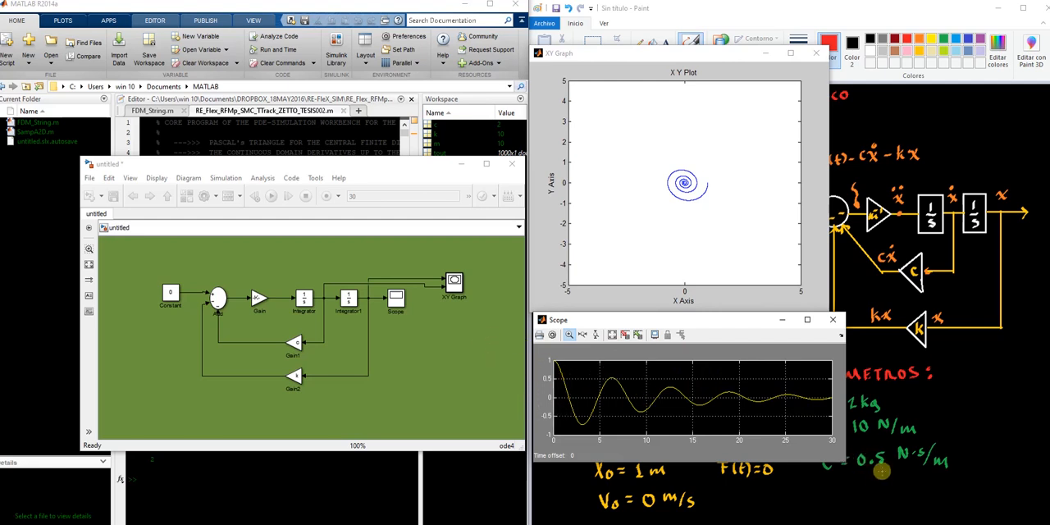
# Show the full Paint sketch, and bring the Scope and XY Graph windows back in front of it
pyautogui.click(798, 492)
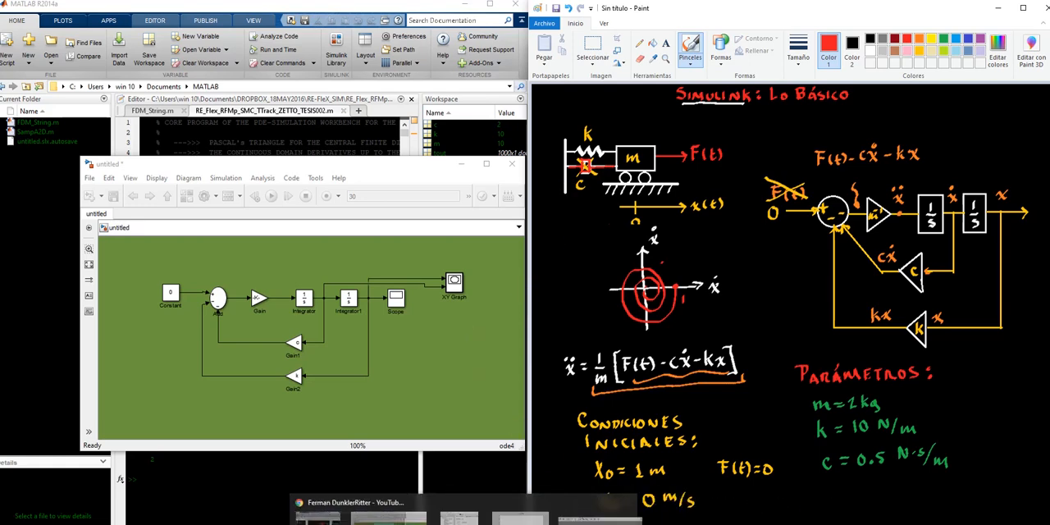
pyautogui.moveTo(472, 524)
pyautogui.click(631, 513)
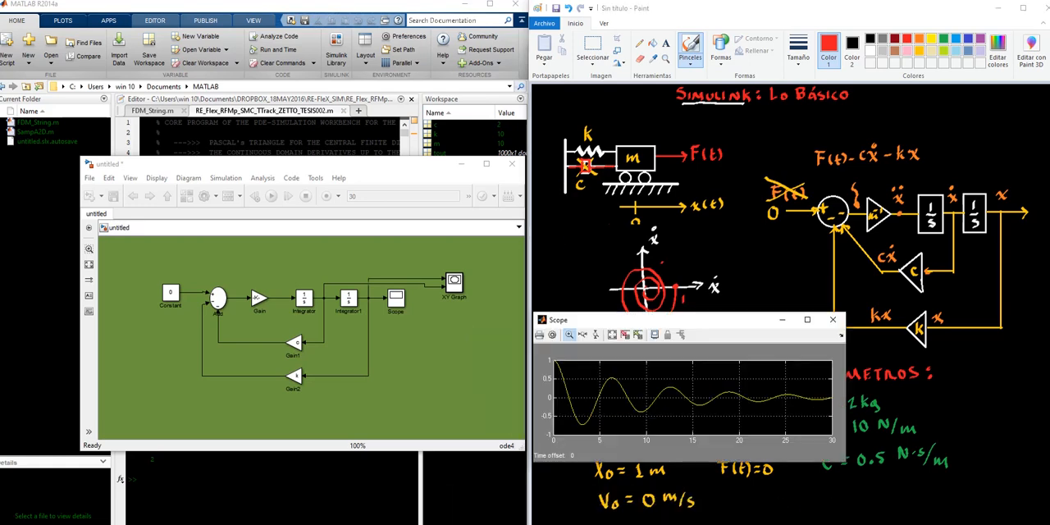
pyautogui.click(529, 511)
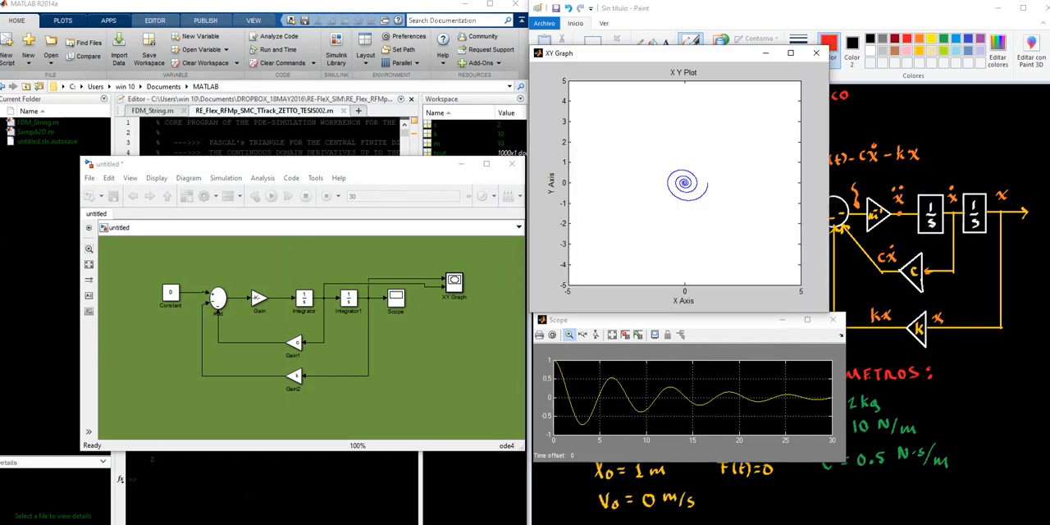
# Set the Gain1 block's gain to -c to make the damping negative
pyautogui.click(299, 349)
pyautogui.doubleClick(298, 350)
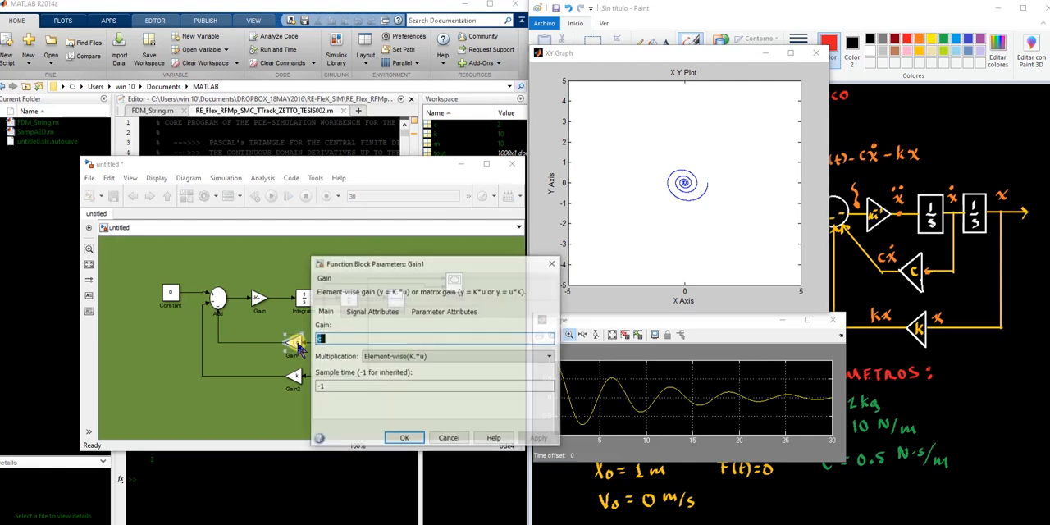
pyautogui.write('-c')
pyautogui.doubleClick(342, 343)
pyautogui.click(342, 342)
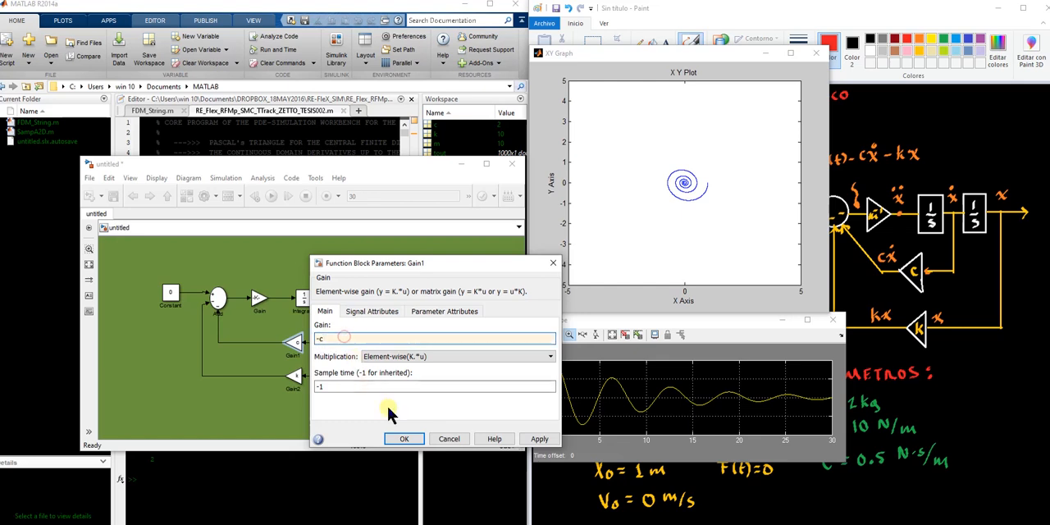
pyautogui.click(539, 439)
pyautogui.click(404, 439)
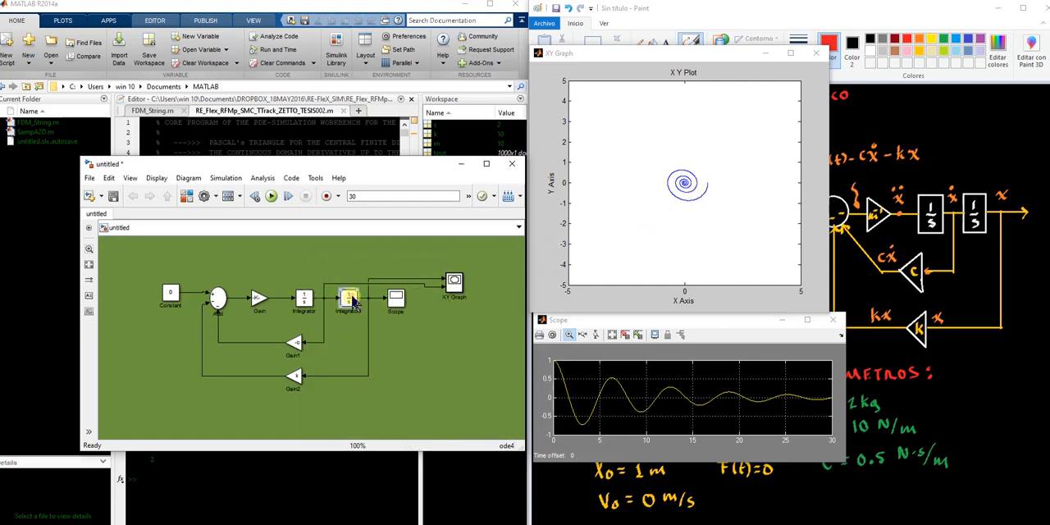
# Set the Integrator1 block's initial condition to 0.001
pyautogui.doubleClick(348, 300)
pyautogui.doubleClick(395, 246)
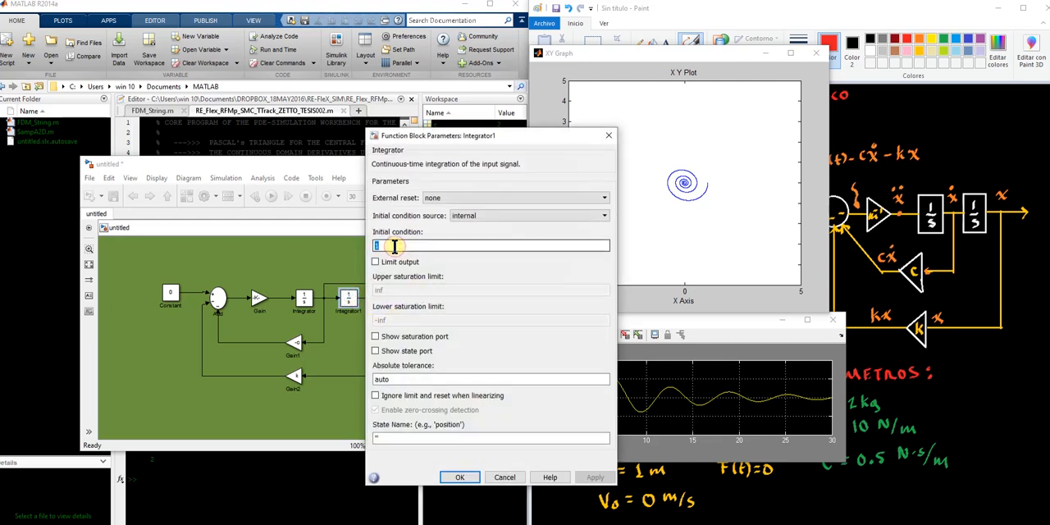
pyautogui.write('0.')
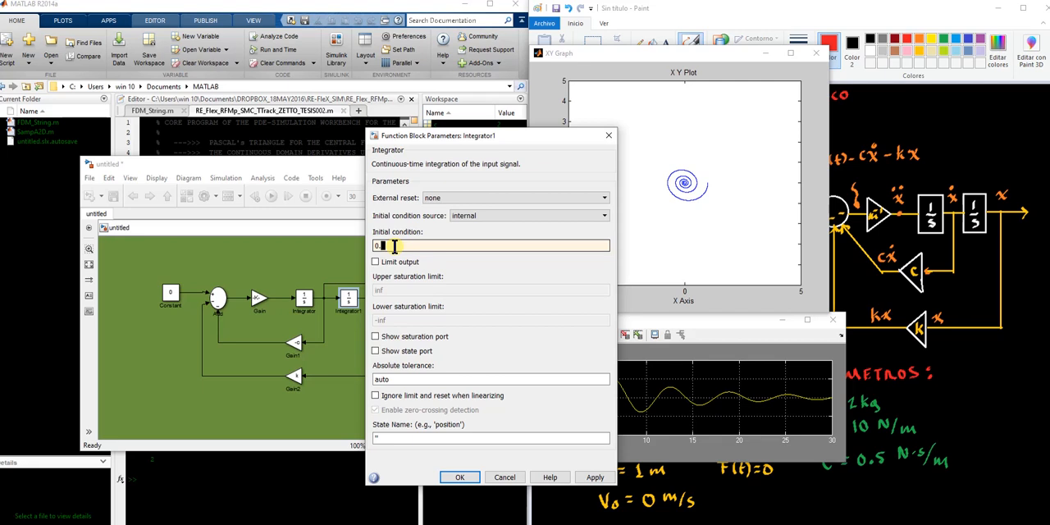
pyautogui.write('001')
pyautogui.click(593, 478)
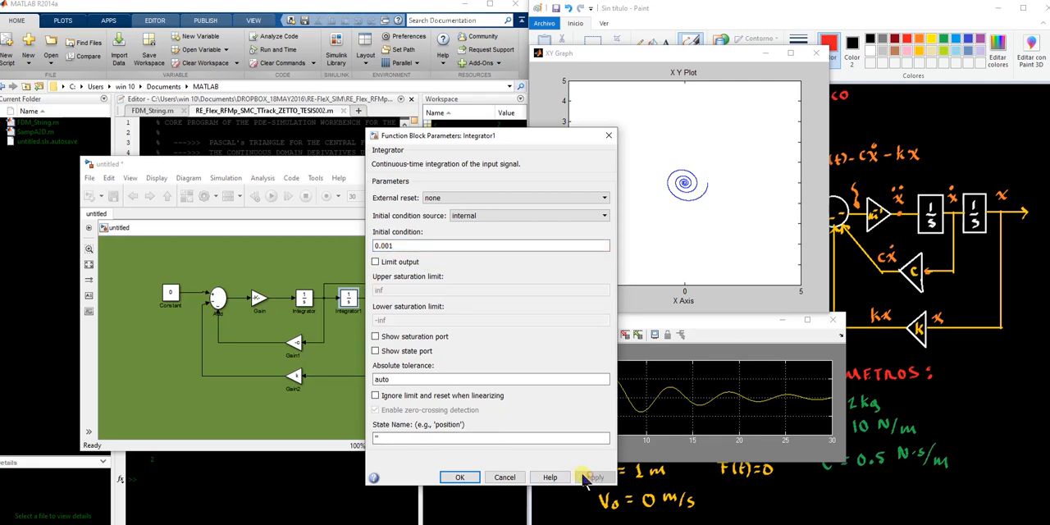
pyautogui.click(459, 478)
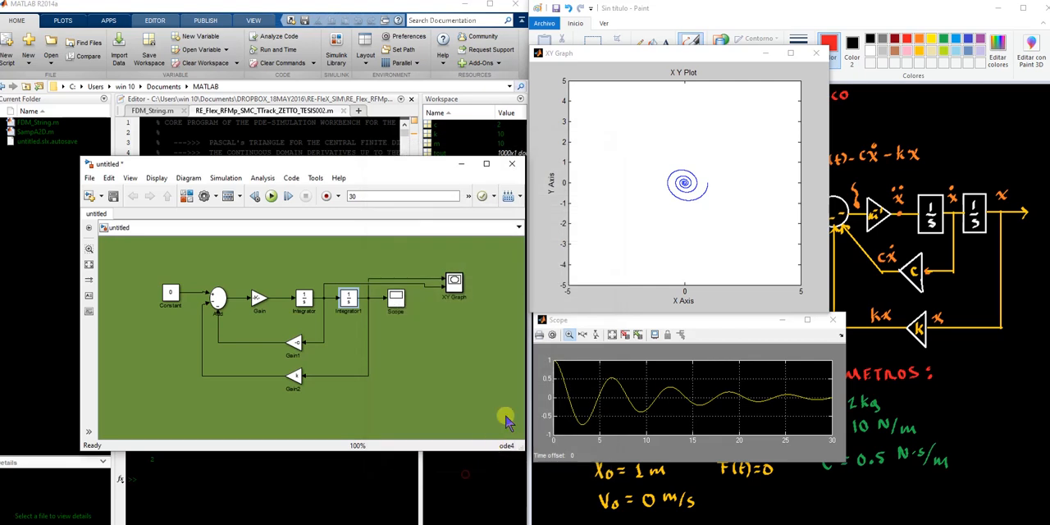
# Restore the XY Graph and Scope windows over the Paint sketch and run the negative-damping simulation
pyautogui.click(909, 146)
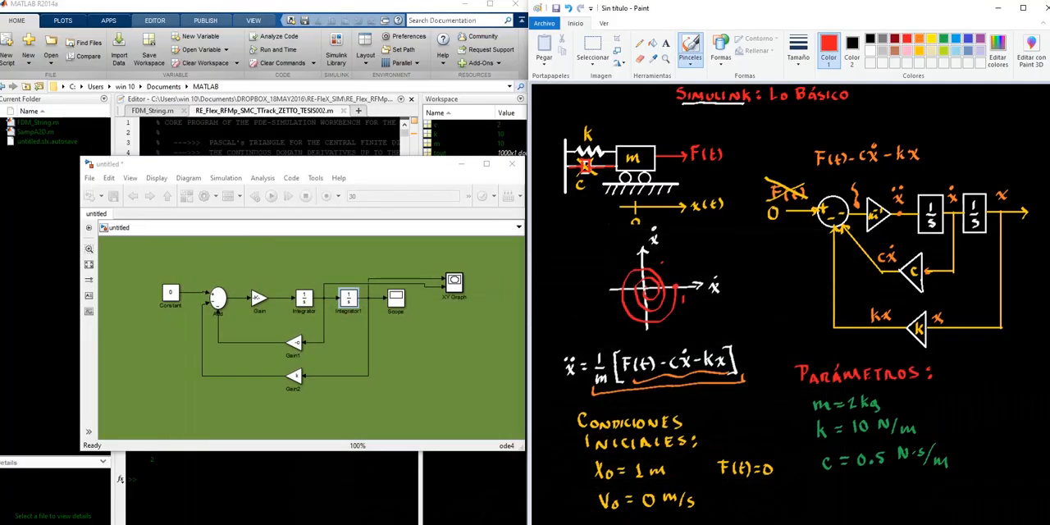
pyautogui.click(530, 514)
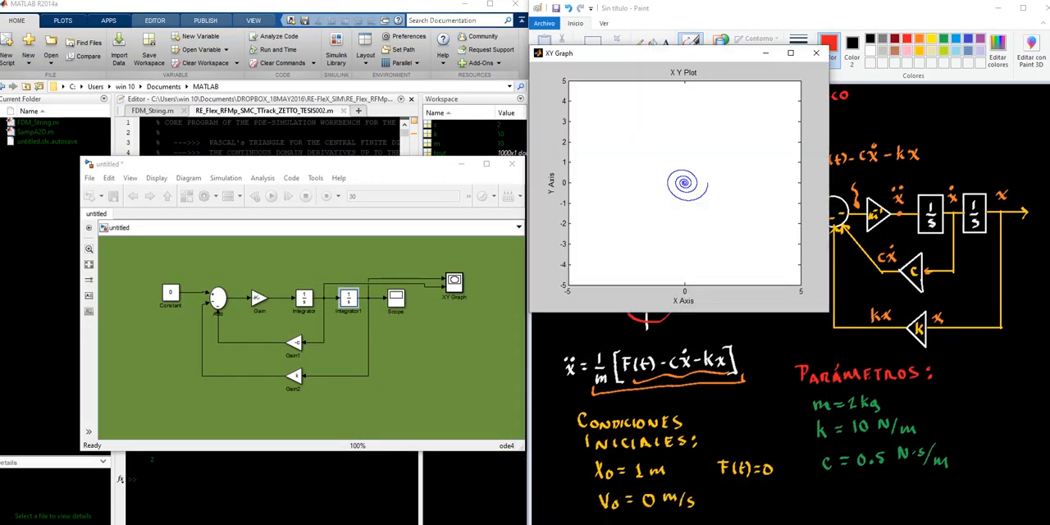
pyautogui.moveTo(471, 524)
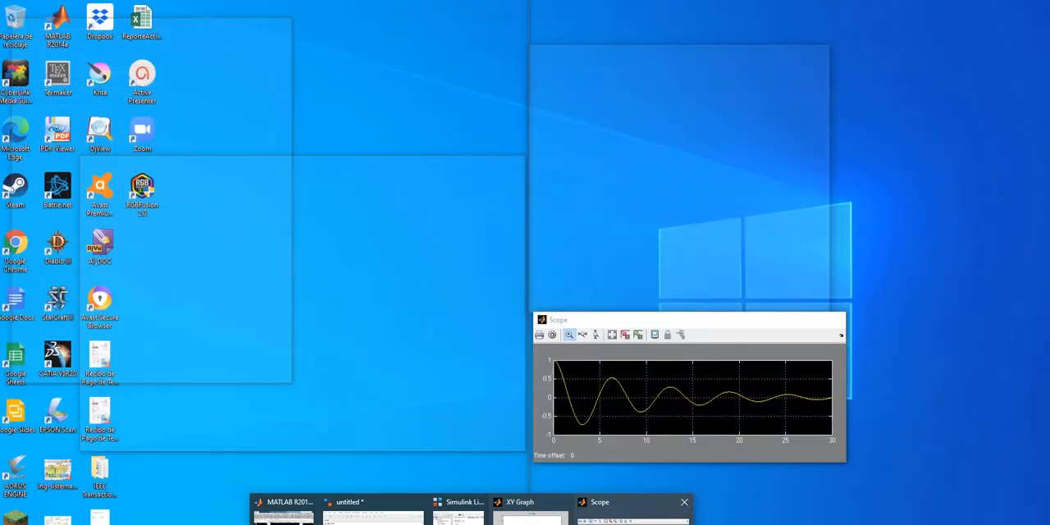
pyautogui.click(631, 515)
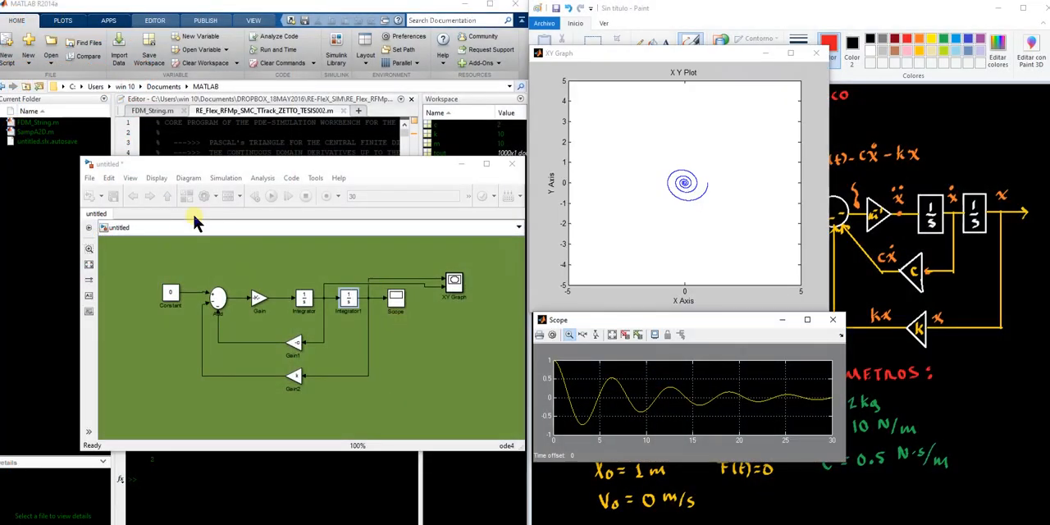
pyautogui.click(242, 267)
pyautogui.click(271, 197)
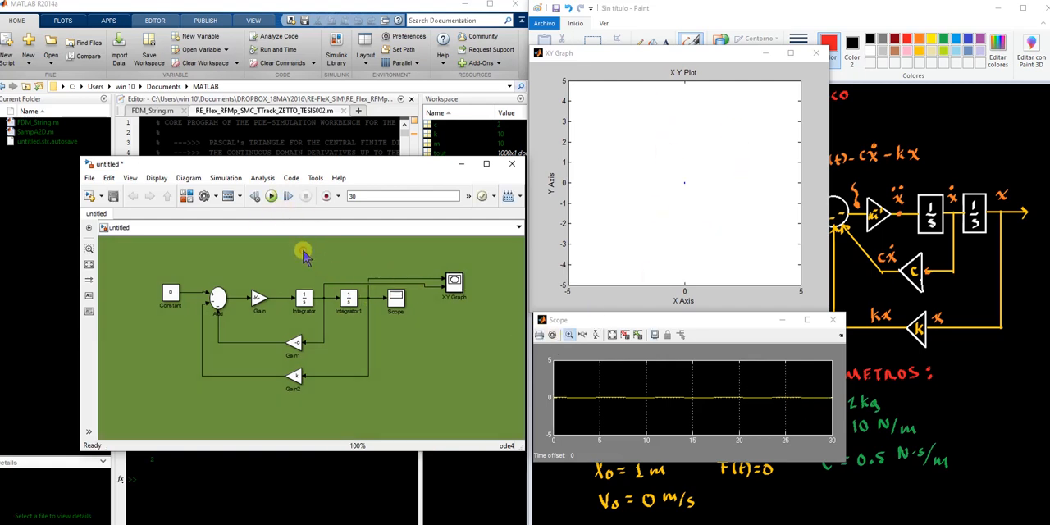
# Set the Integrator1 block's initial condition to 0.01 and run the simulation again
pyautogui.doubleClick(348, 299)
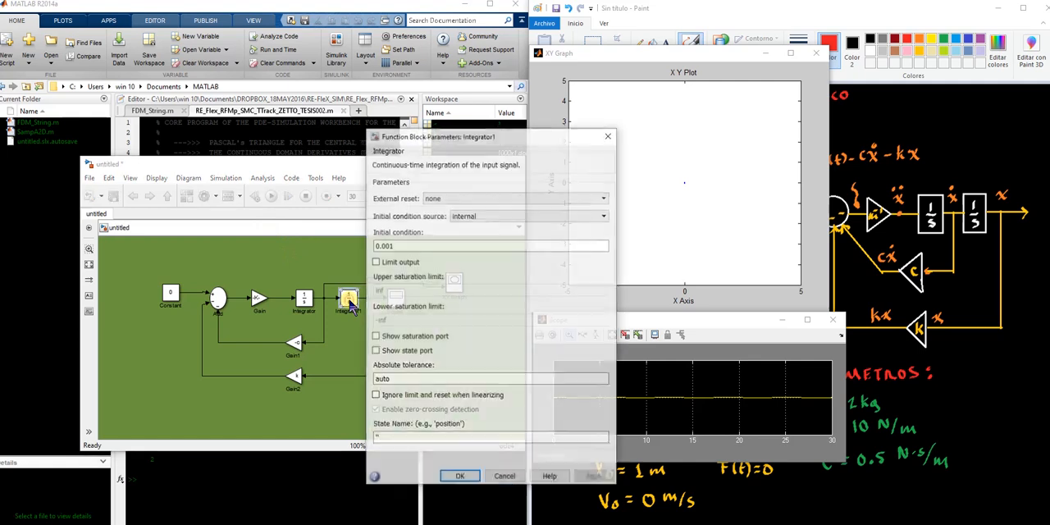
pyautogui.doubleClick(389, 244)
pyautogui.write('0.0')
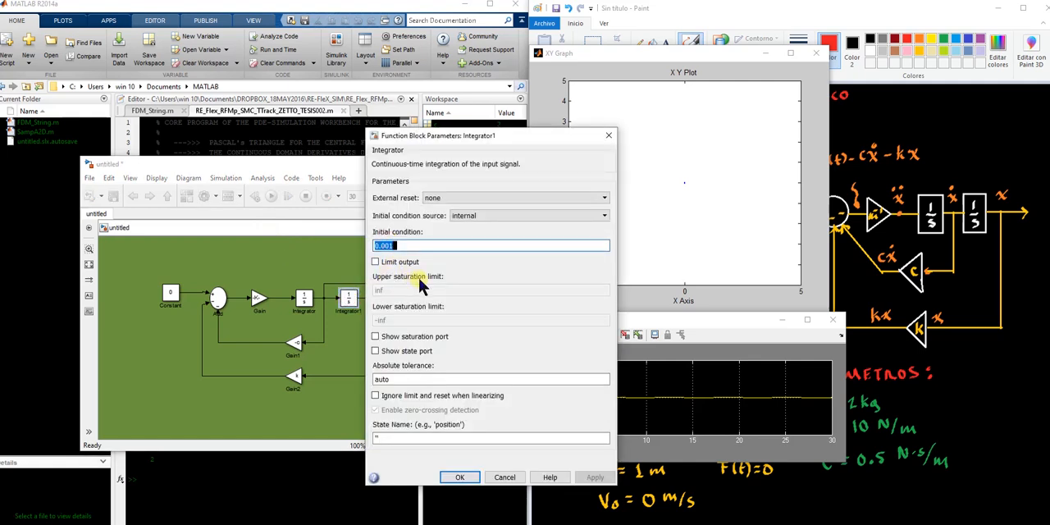
pyautogui.write('1')
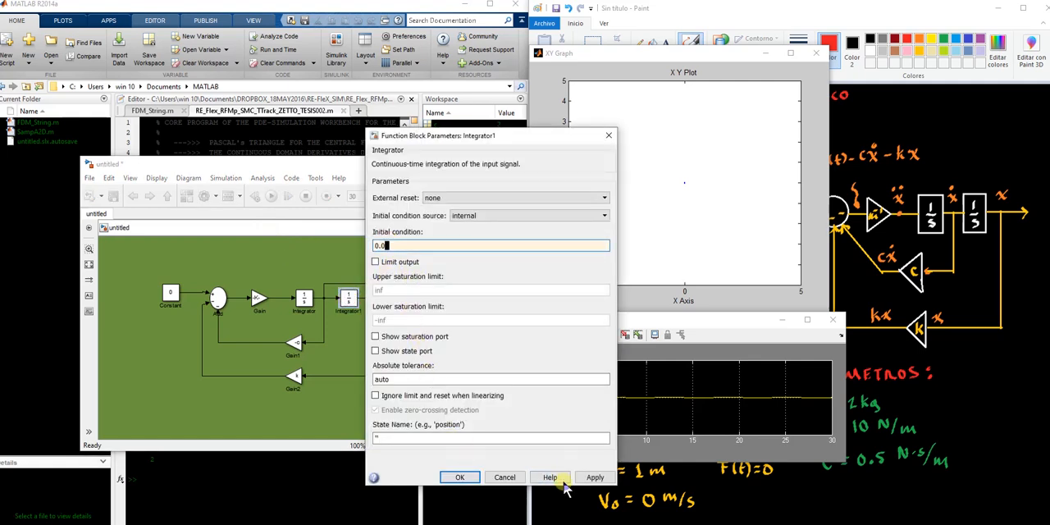
pyautogui.click(586, 478)
pyautogui.click(459, 476)
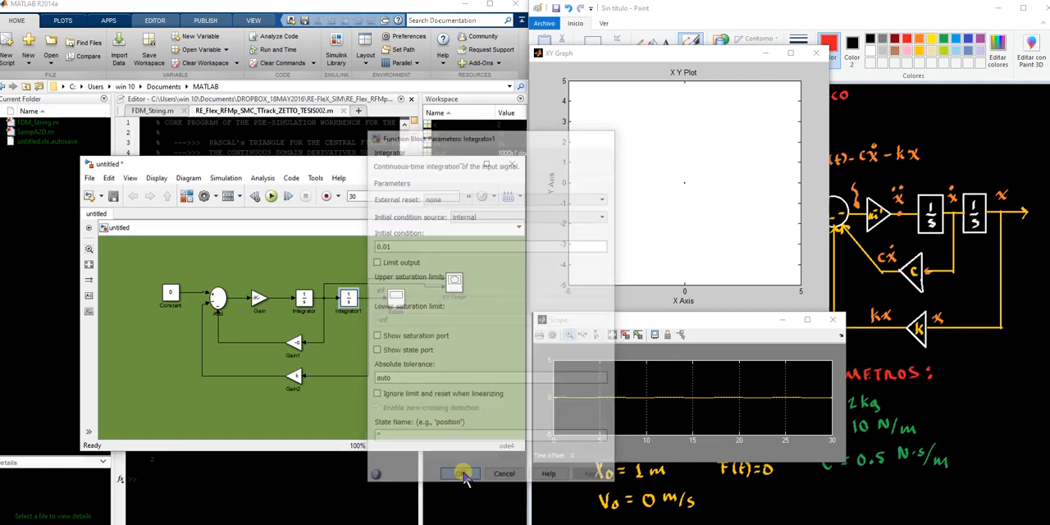
pyautogui.click(270, 197)
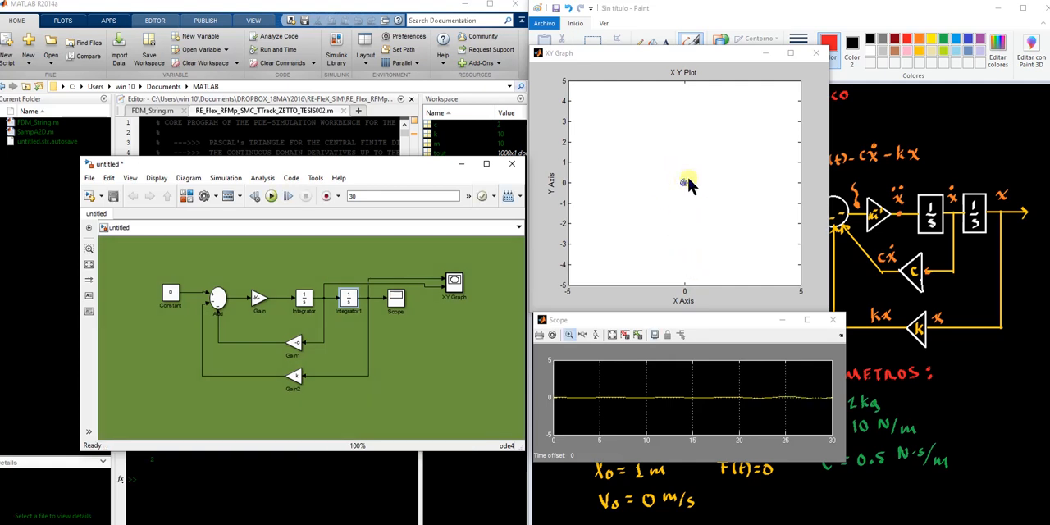
# Rerun the negative-damping simulation with a stop time of 100 and autoscale the Scope plot
pyautogui.doubleClick(365, 194)
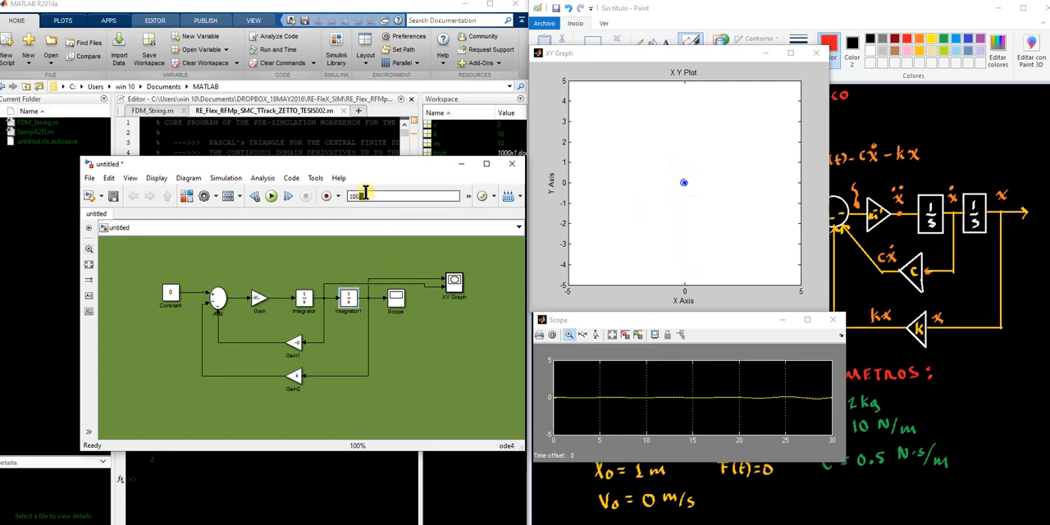
pyautogui.click(393, 343)
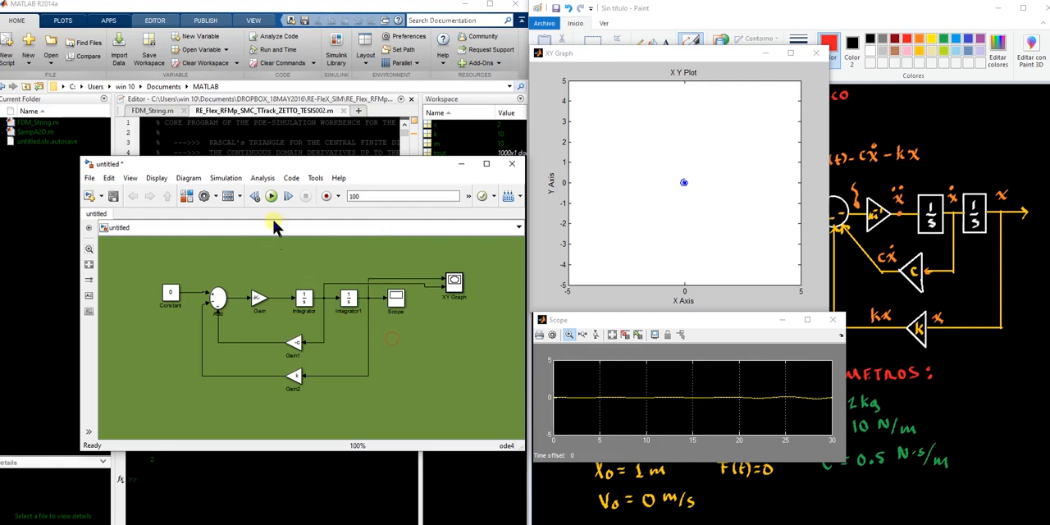
pyautogui.click(272, 198)
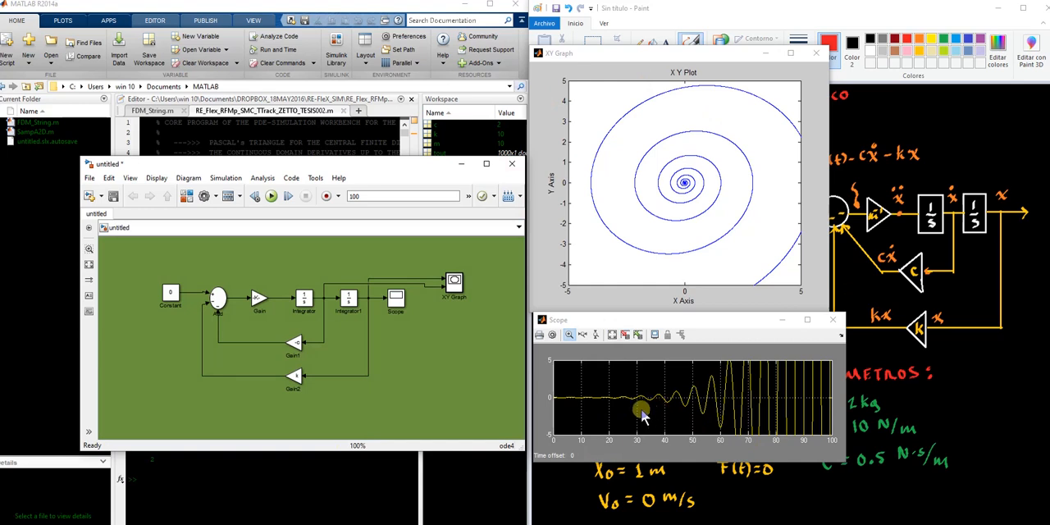
pyautogui.click(612, 336)
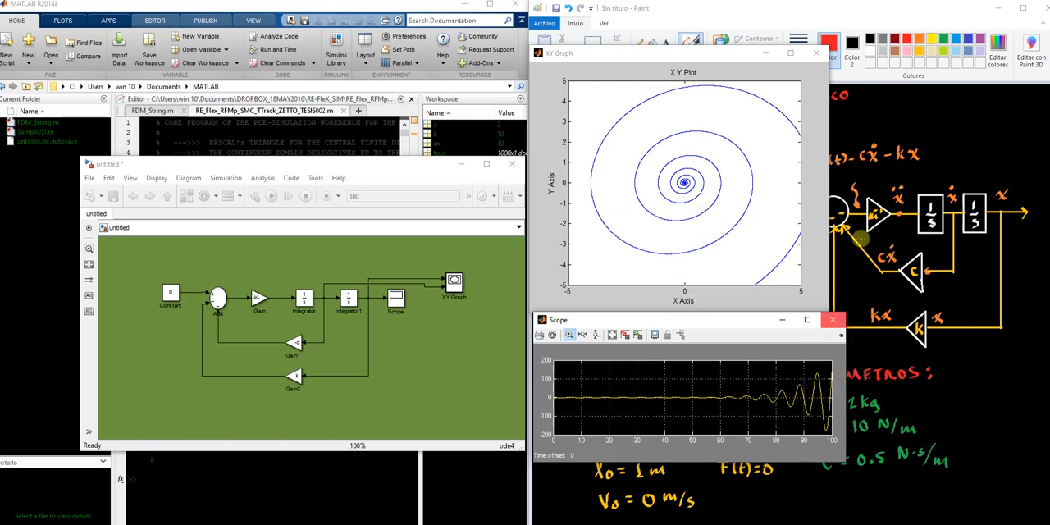
# View the whole Paint sketch, and return the XY Graph and Scope windows to the front
pyautogui.click(885, 134)
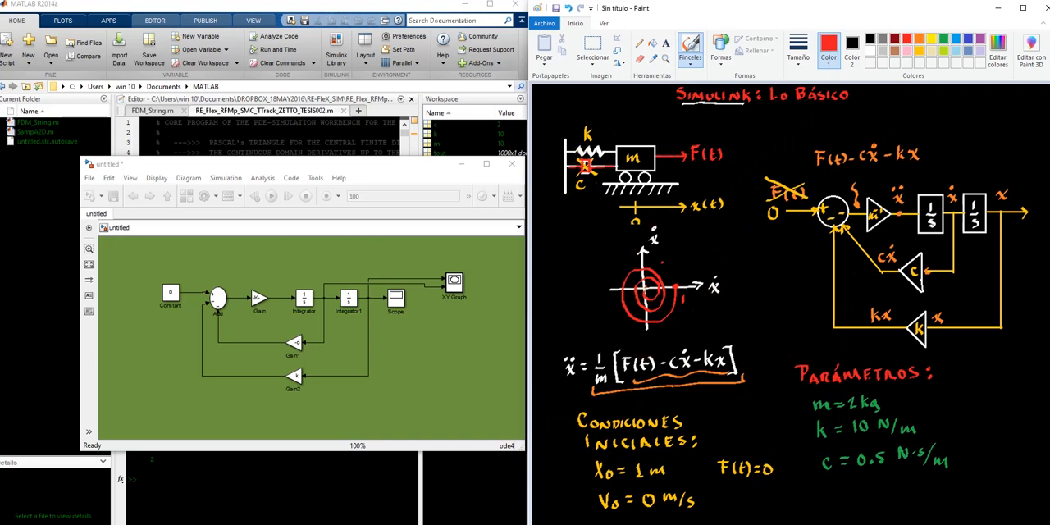
pyautogui.moveTo(471, 523)
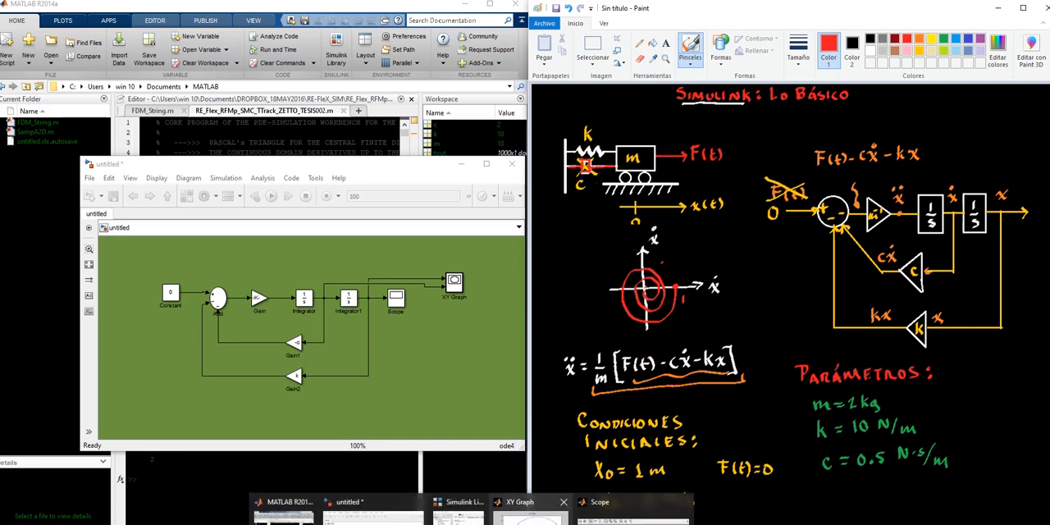
pyautogui.click(531, 517)
pyautogui.click(649, 513)
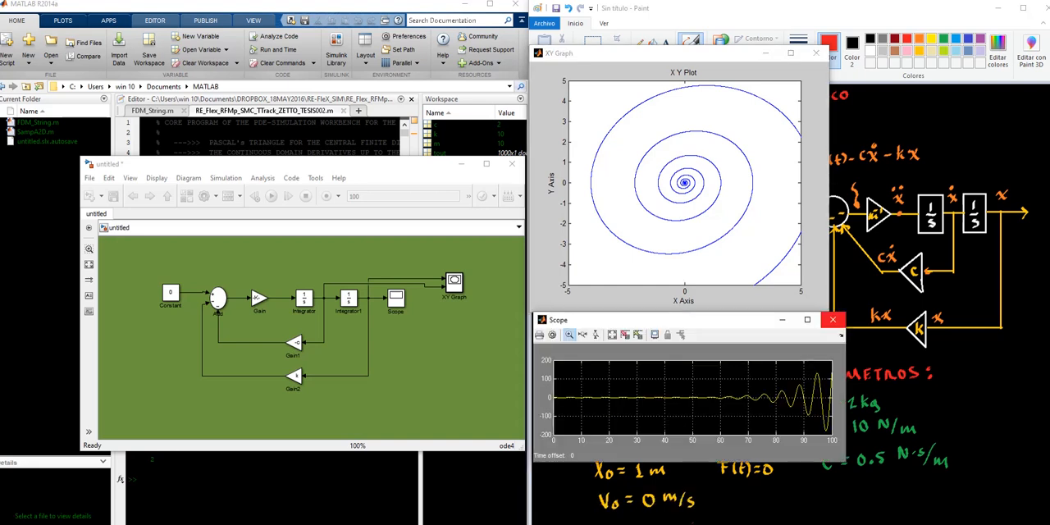